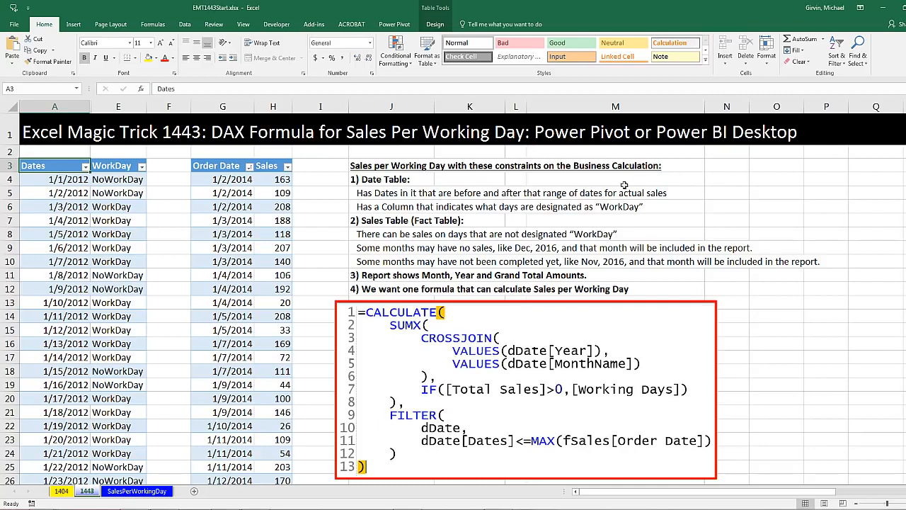
Step: Review the three-year report on sheet 1404 and the first row of the date table on sheet 1443
left_click(62, 493)
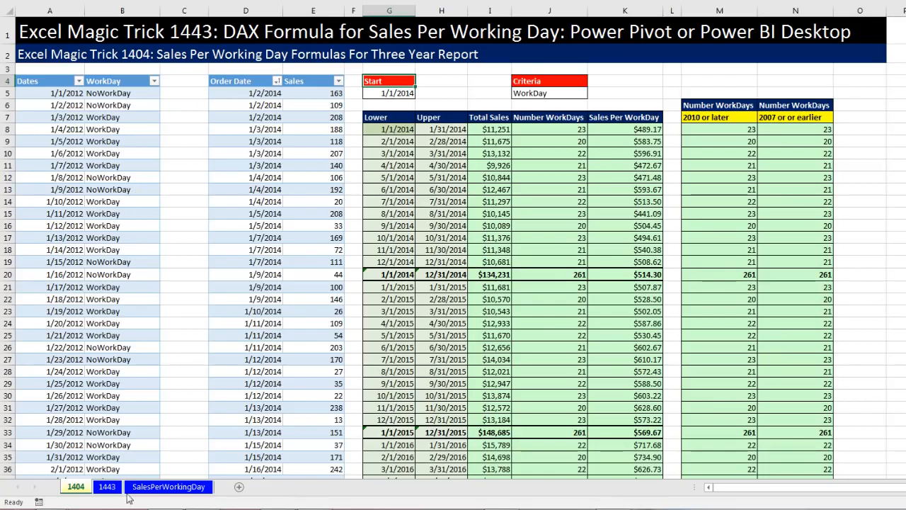
left_click(109, 488)
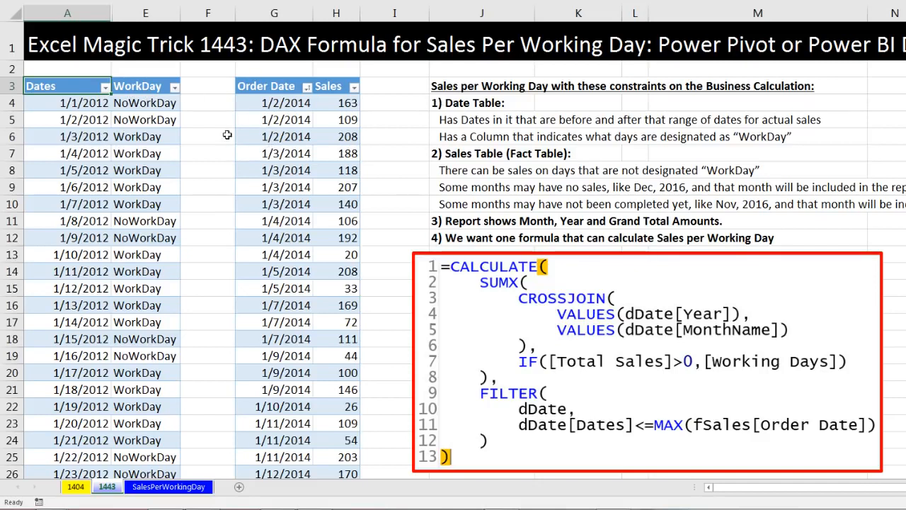
left_click_drag(61, 103, 129, 100)
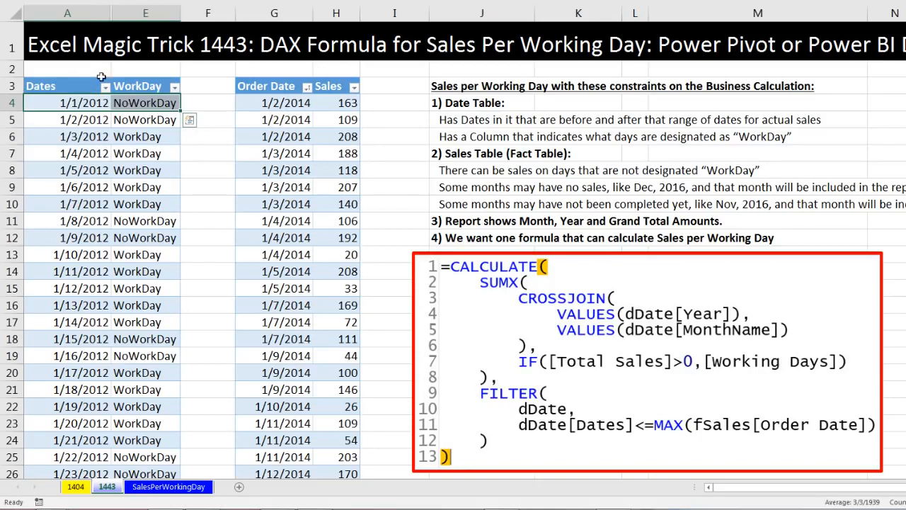
Step: Check the last entries of the Order Date and Dates columns on sheet 1443, returning to the start of the sheet
left_click(268, 119)
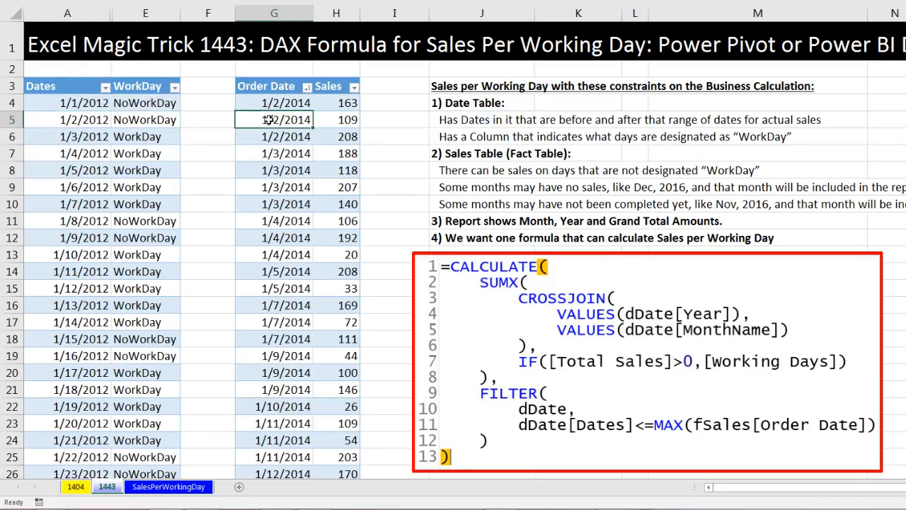
key("ctrl+Down")
scroll(269, 119, "down", 4)
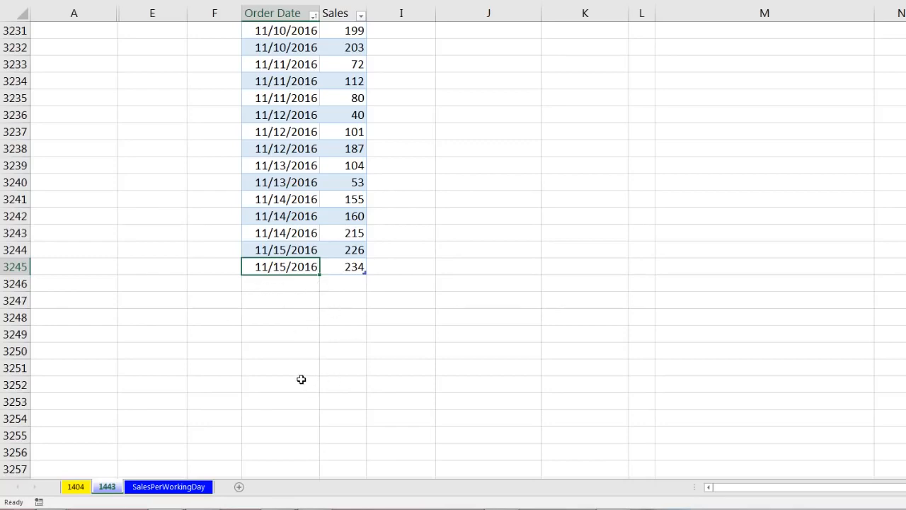
left_click_drag(79, 261, 88, 238)
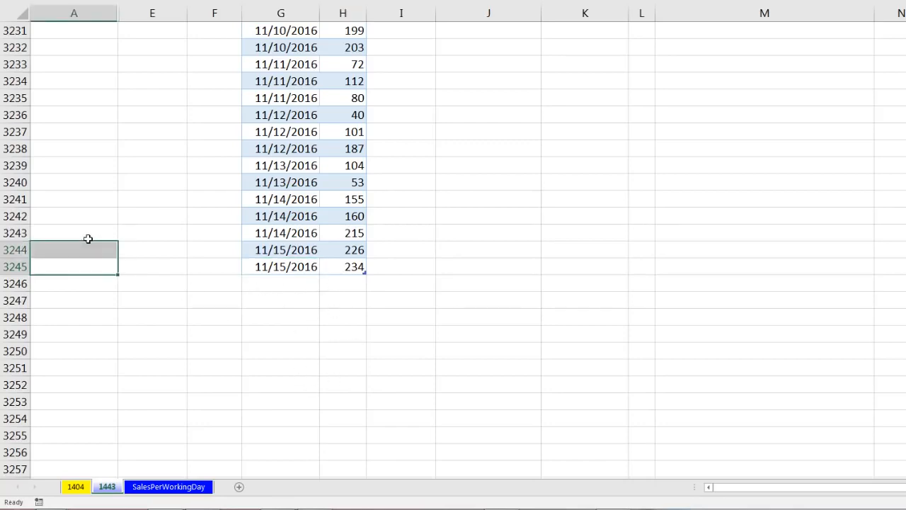
key("ctrl+Up")
scroll(85, 221, "up", 6)
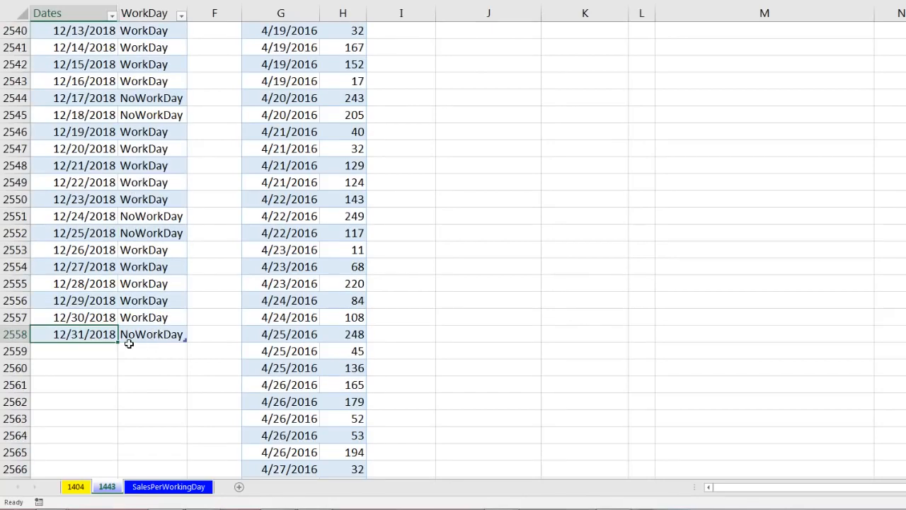
key("ctrl+Home")
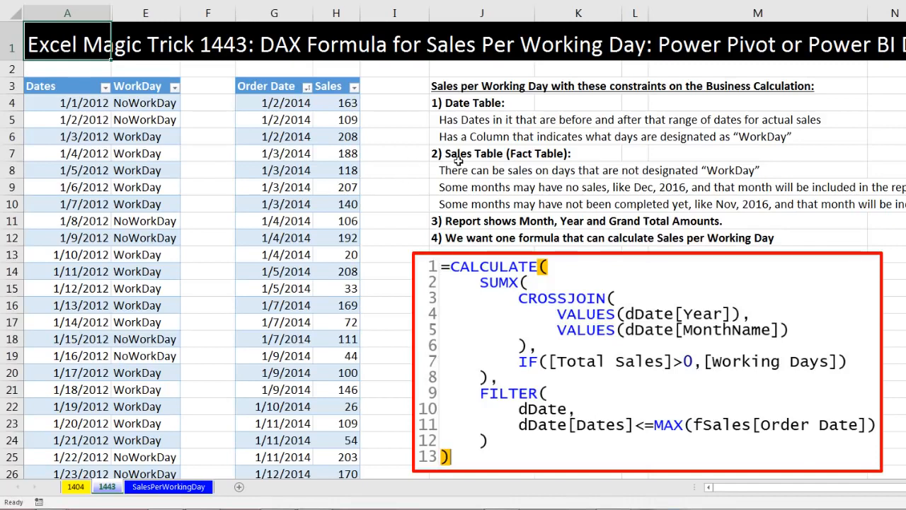
Step: Compare the first three sales records with the second row of the date table, which is marked NoWorkDay
left_click_drag(262, 106, 336, 137)
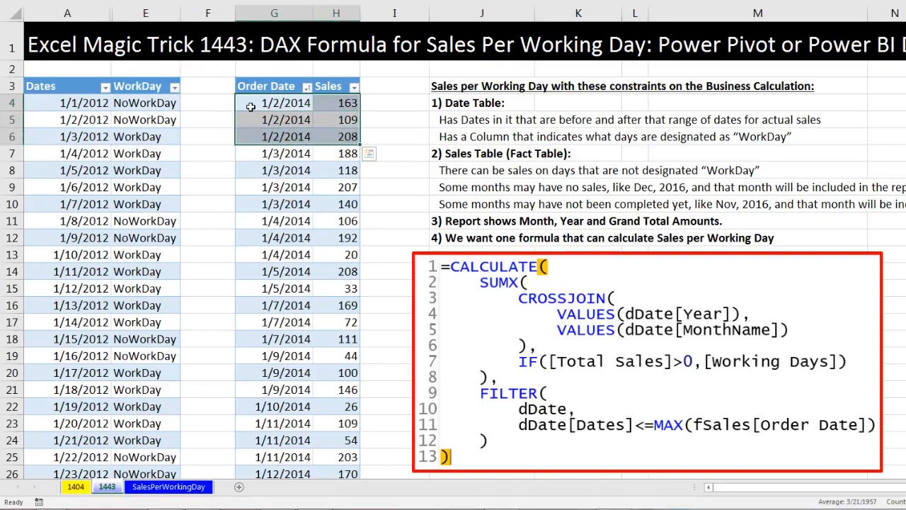
left_click_drag(60, 119, 116, 119)
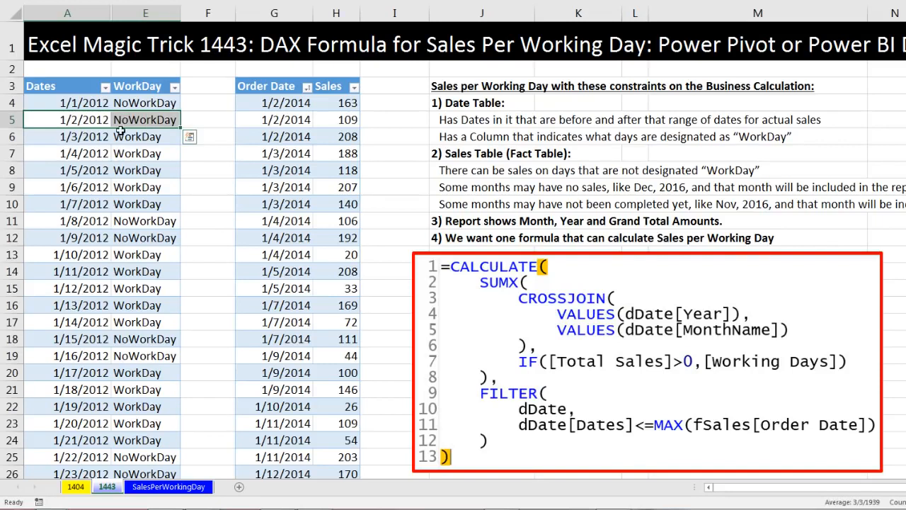
left_click_drag(284, 106, 340, 136)
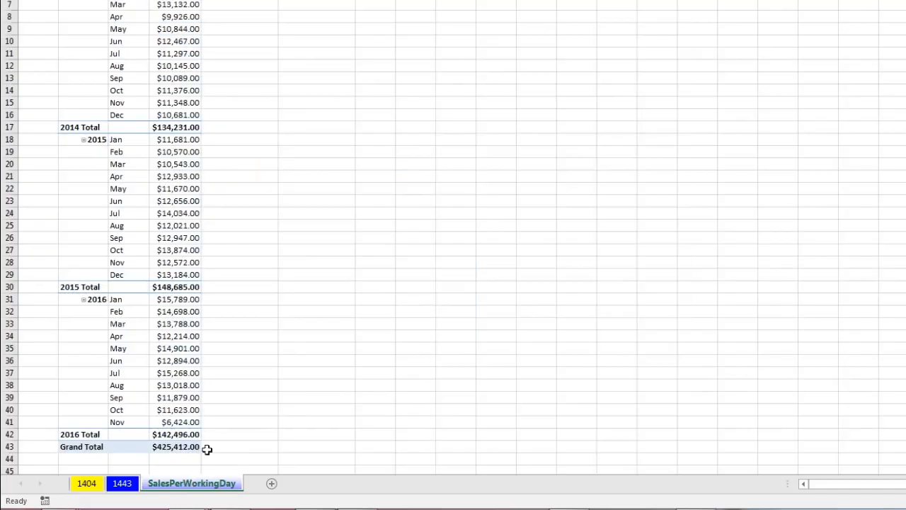
Step: Open the Power Pivot data model from the SalesPerWorkingDay sheet and switch it to data view to inspect the Total Sales measure
left_click(205, 448)
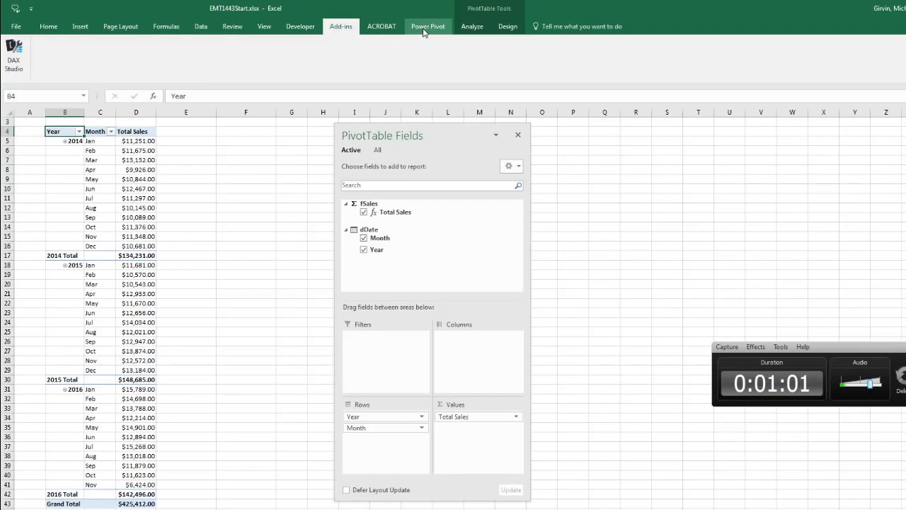
left_click(427, 26)
left_click(18, 51)
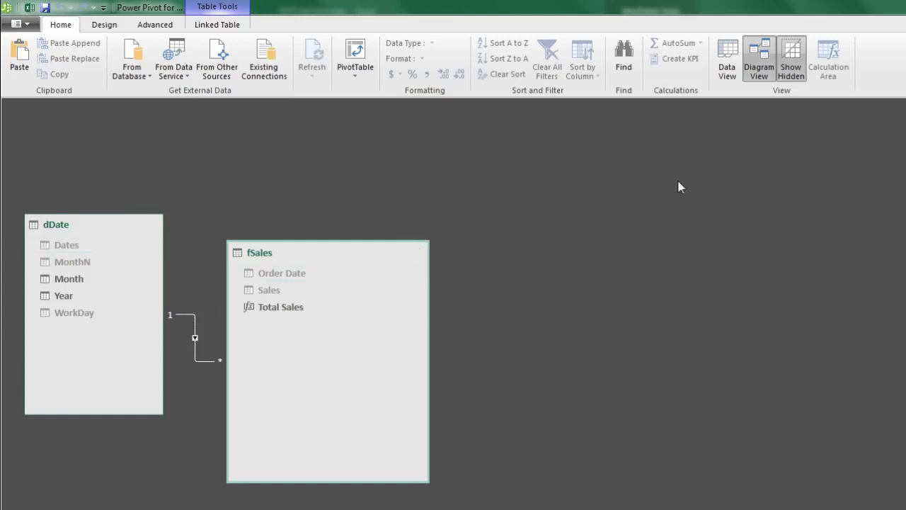
left_click(731, 64)
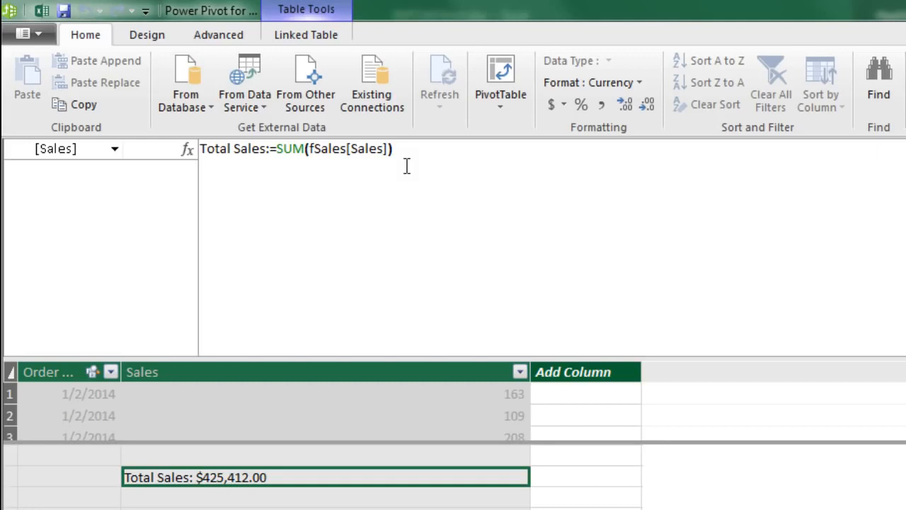
Step: Switch back to the Excel workbook and examine the PivotTable's monthly, yearly total and grand total rows
key("alt+Tab")
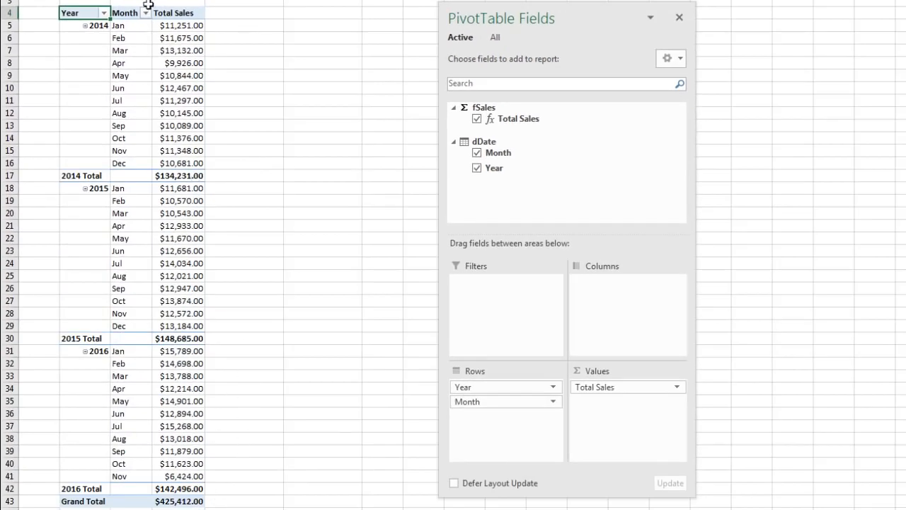
left_click(219, 49)
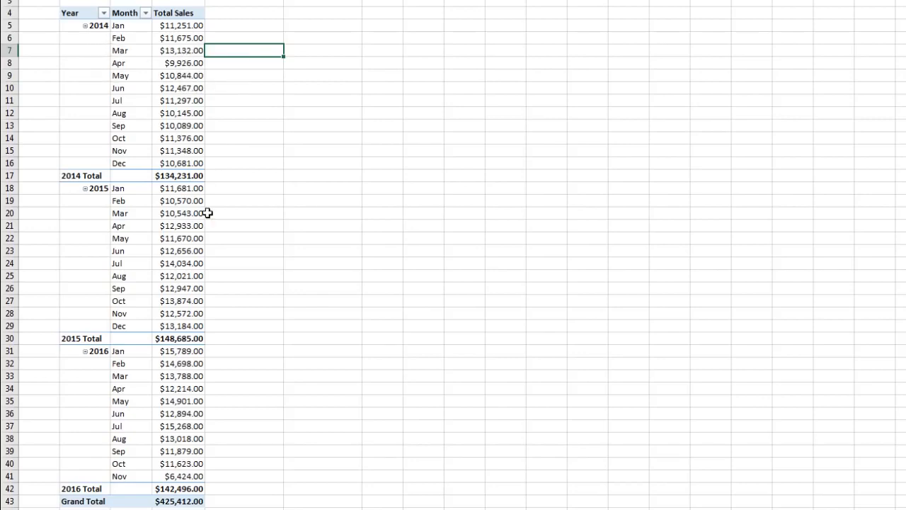
left_click(214, 218)
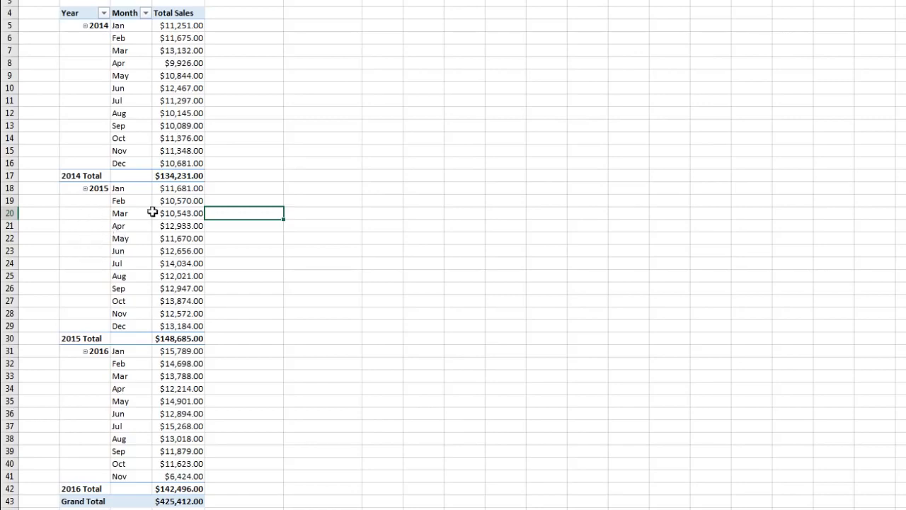
left_click(248, 174)
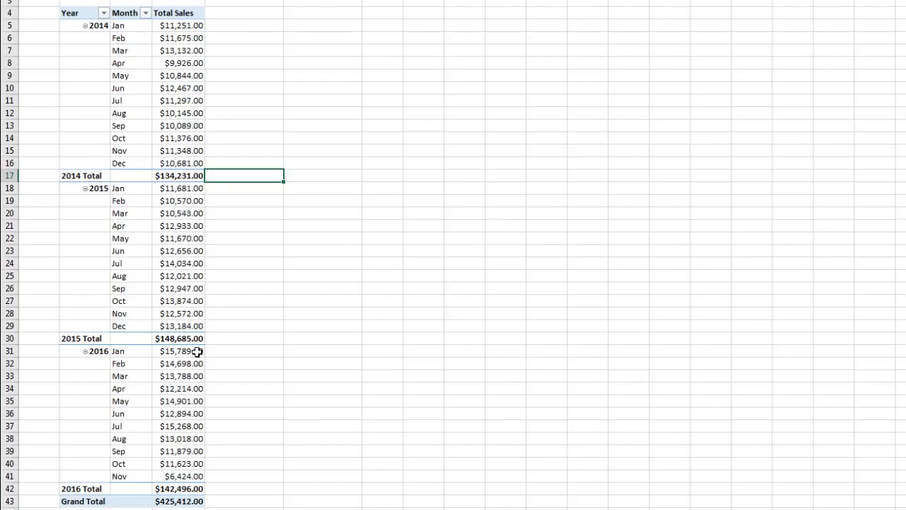
left_click(231, 501)
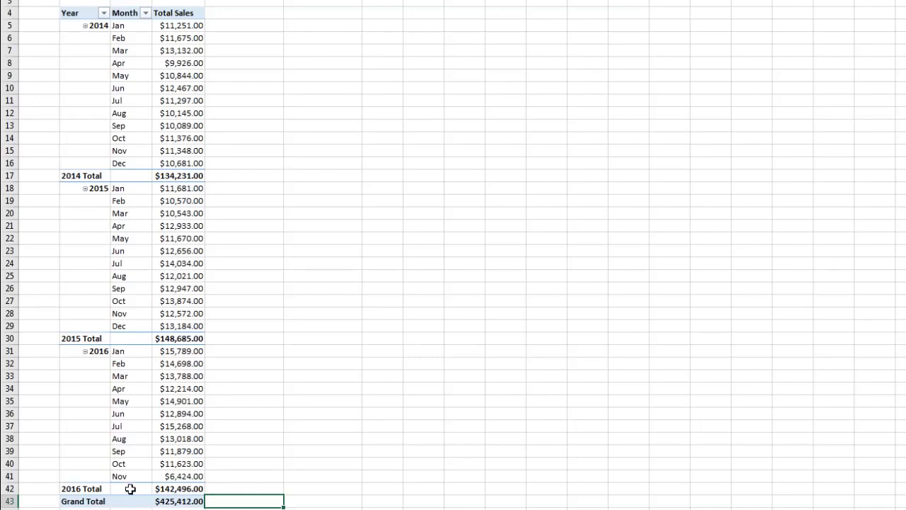
left_click(229, 51)
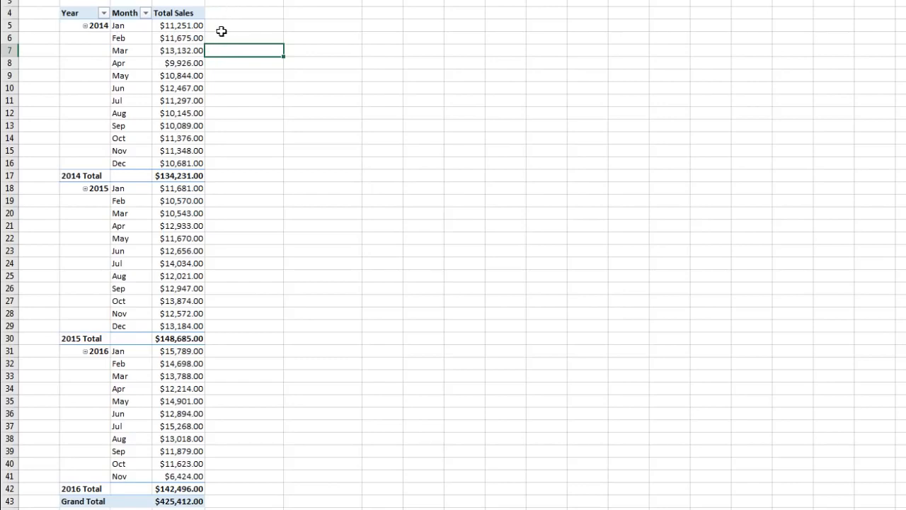
left_click(220, 27)
left_click(227, 66)
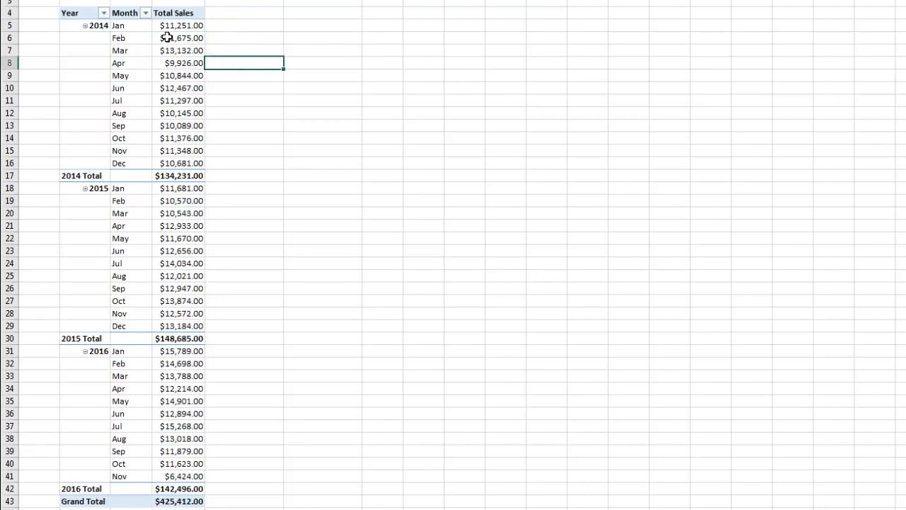
left_click(251, 178)
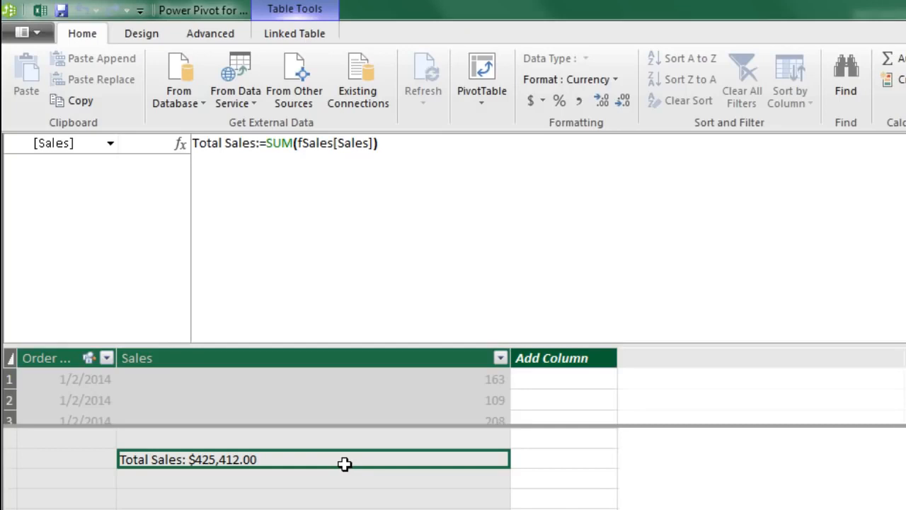
Step: Create the measure NumberWorkDays:=COUNTROWS(dDate) below Total Sales in the fSales table and add it to the PivotTable's values in Excel
left_click(292, 479)
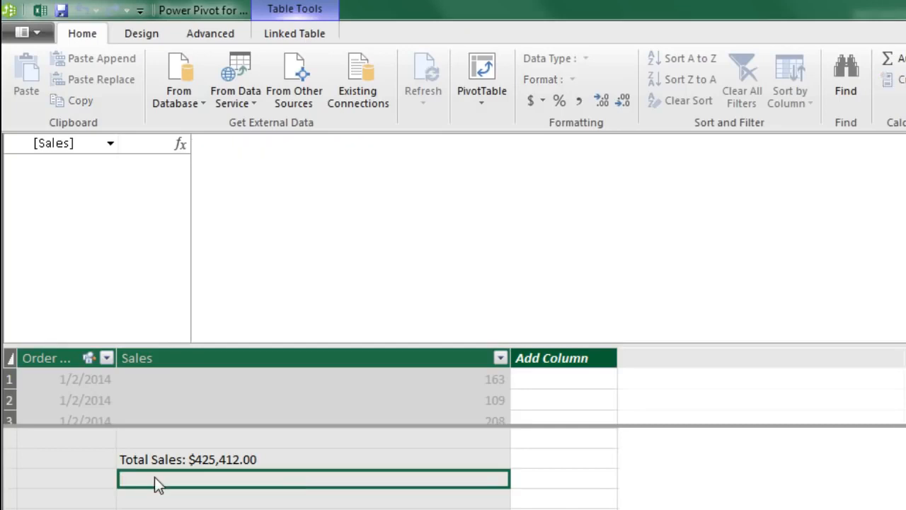
left_click(271, 160)
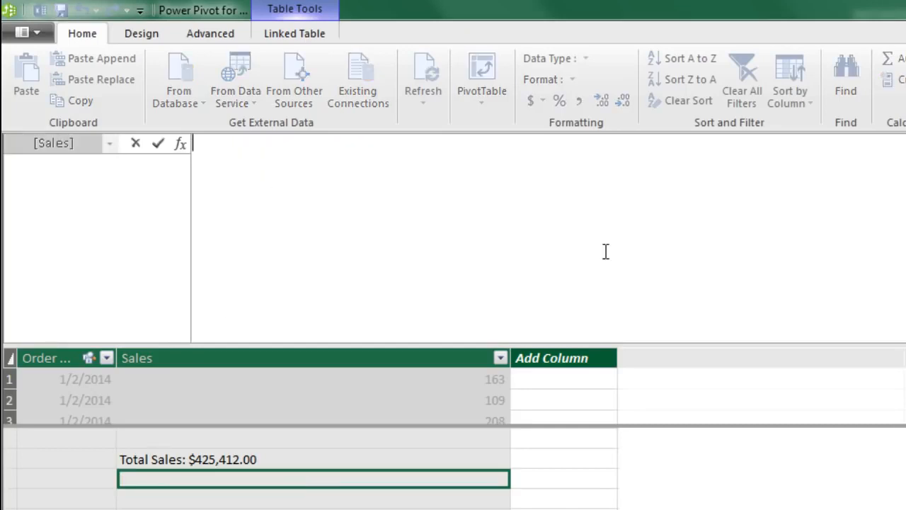
type("NumberWorkDays")
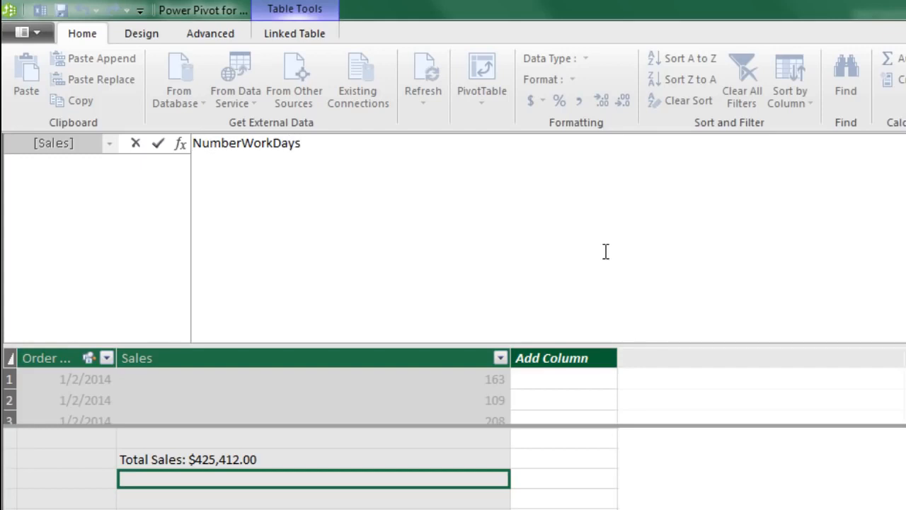
type(":=")
type("countr")
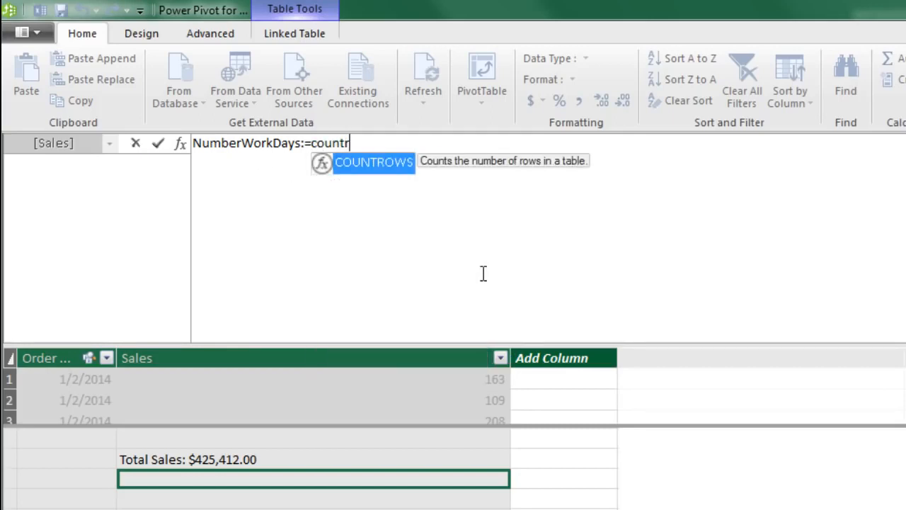
key("Tab")
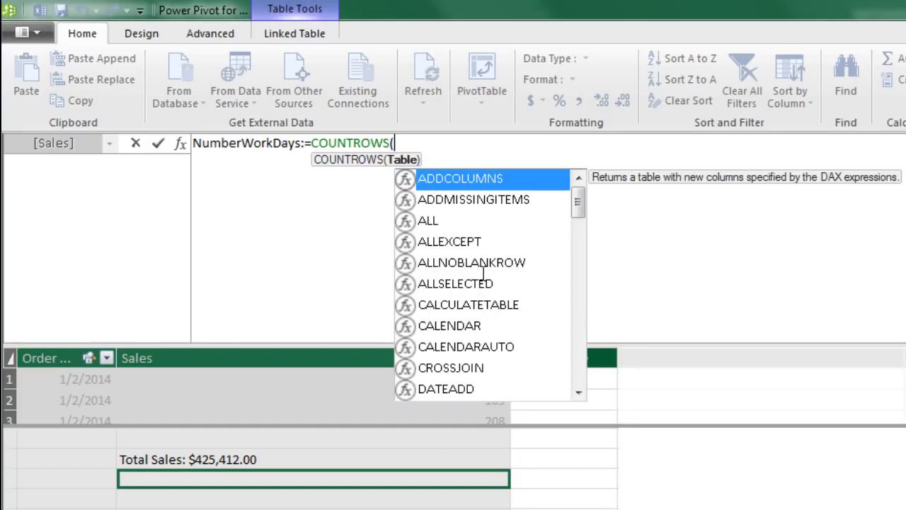
type("d")
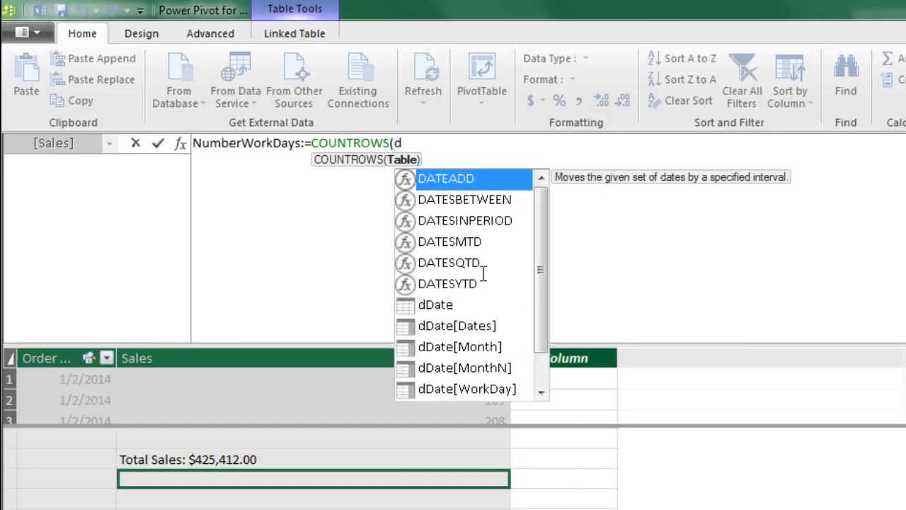
type("d")
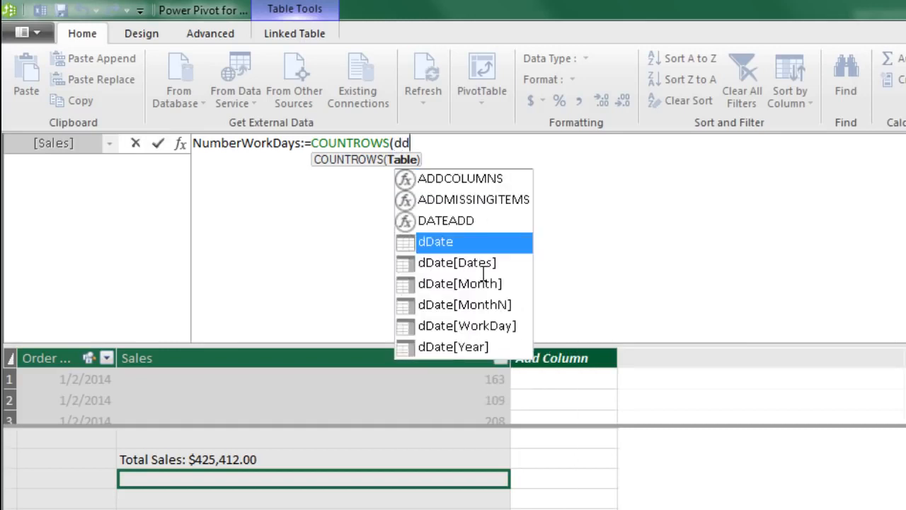
key("Tab")
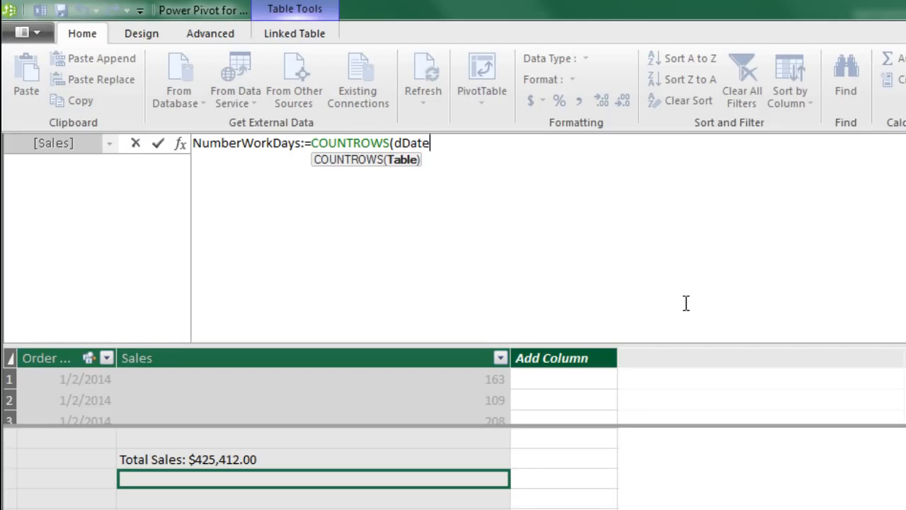
type(")")
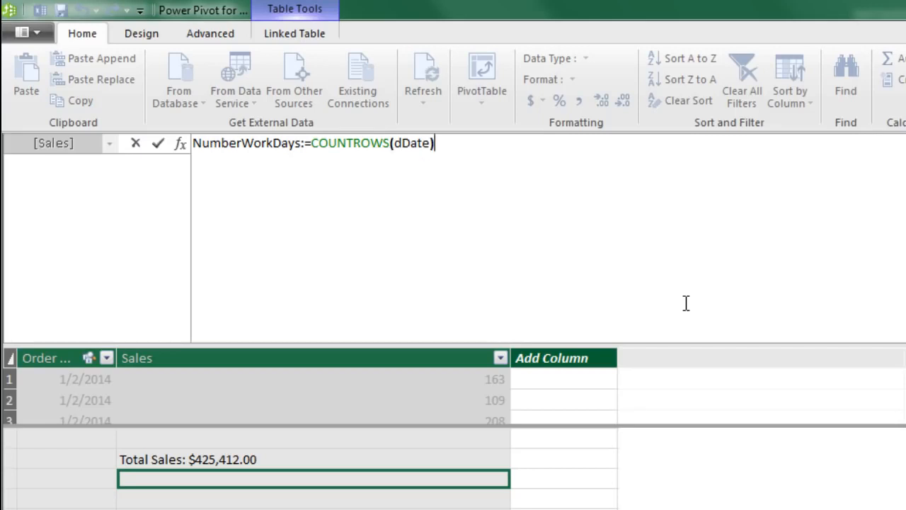
key("Return")
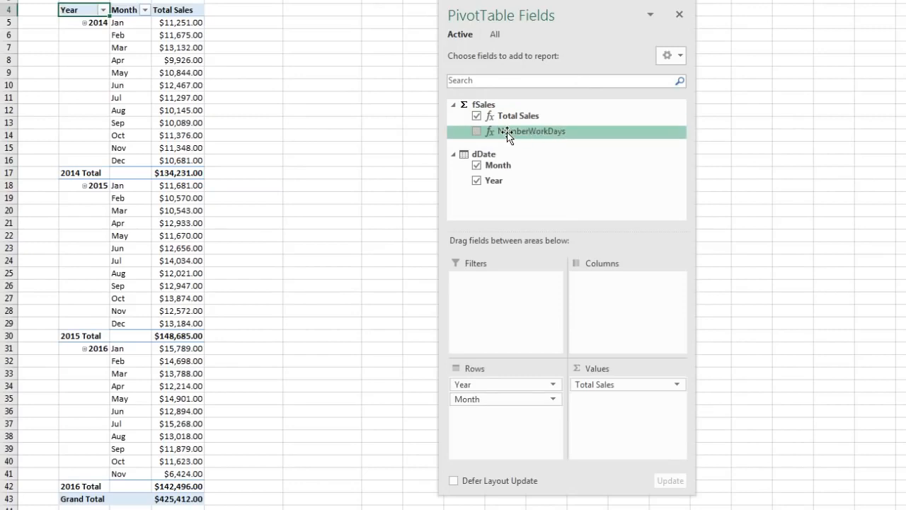
left_click_drag(507, 136, 612, 400)
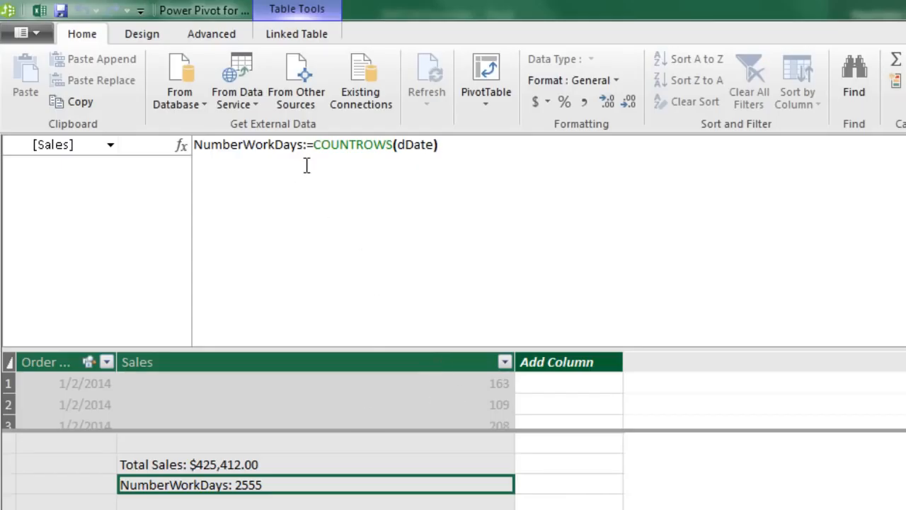
Step: Wrap the COUNTROWS(dDate) expression of the NumberWorkDays measure in a CALCULATE function
left_click(315, 144)
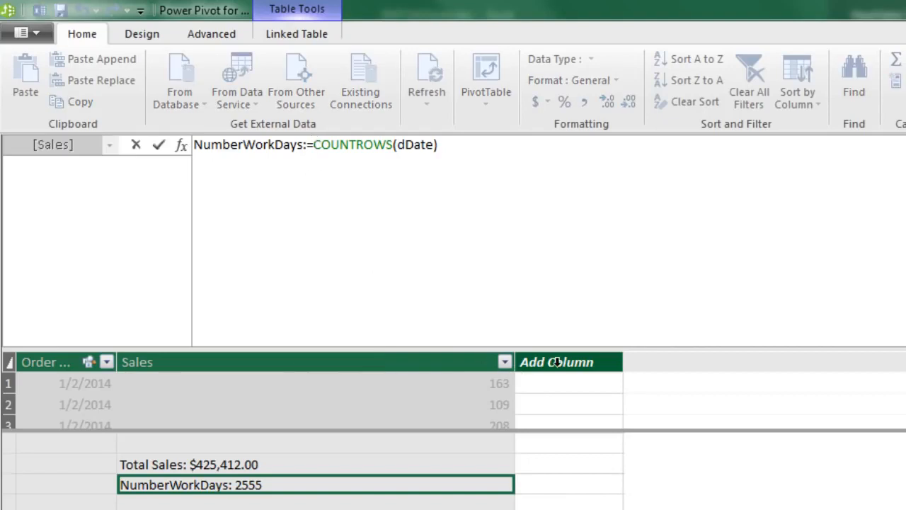
type("c")
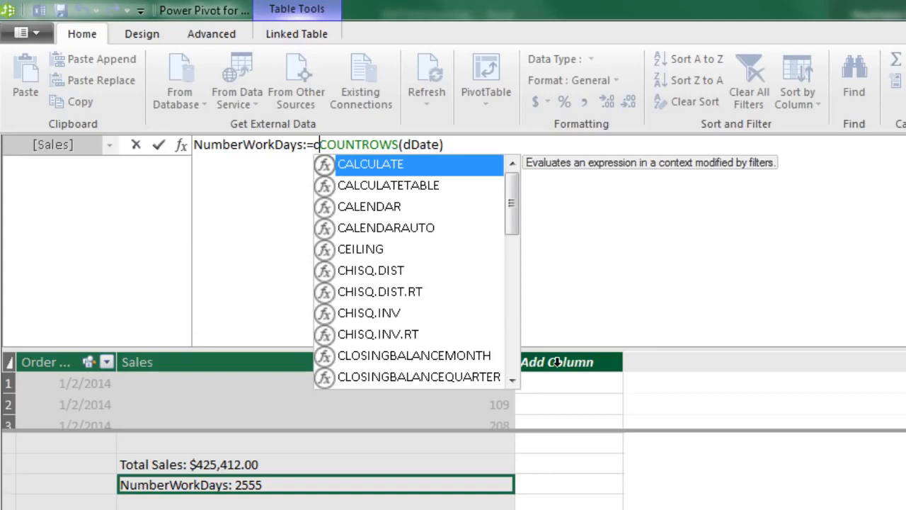
key("Tab")
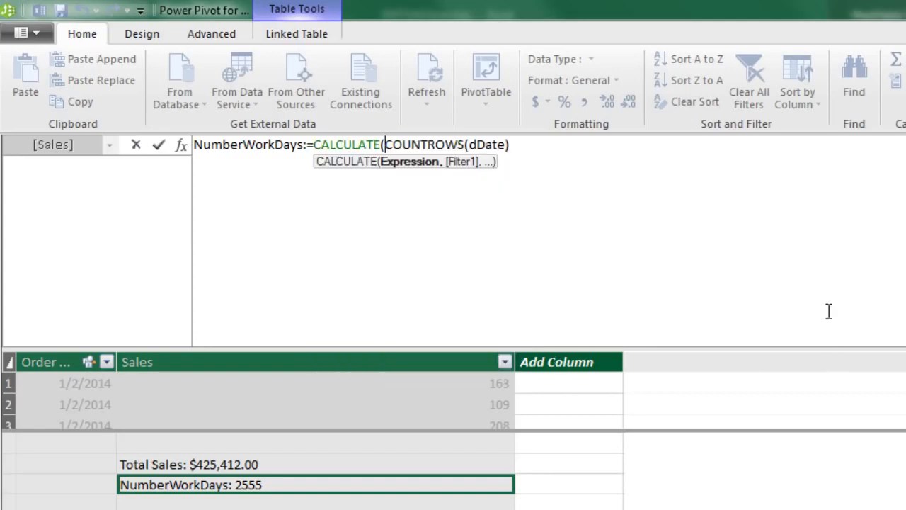
left_click(565, 141)
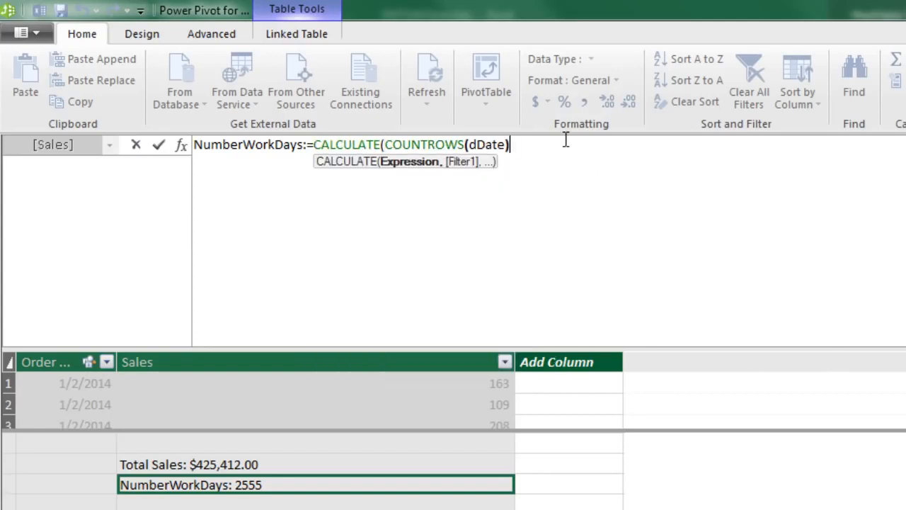
Step: Add the filter dDate[WorkDay]="WorkDay" to the CALCULATE function, close the formula and commit the NumberWorkDays measure
type(",")
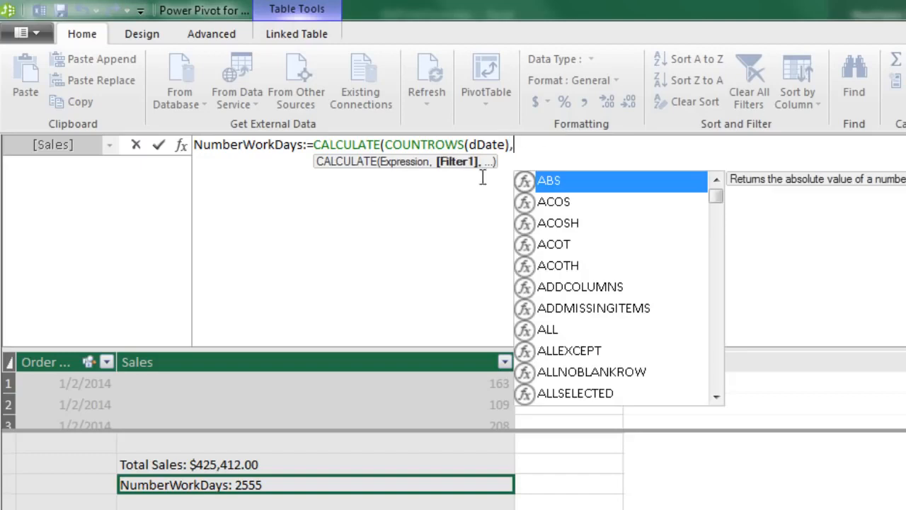
type("dd")
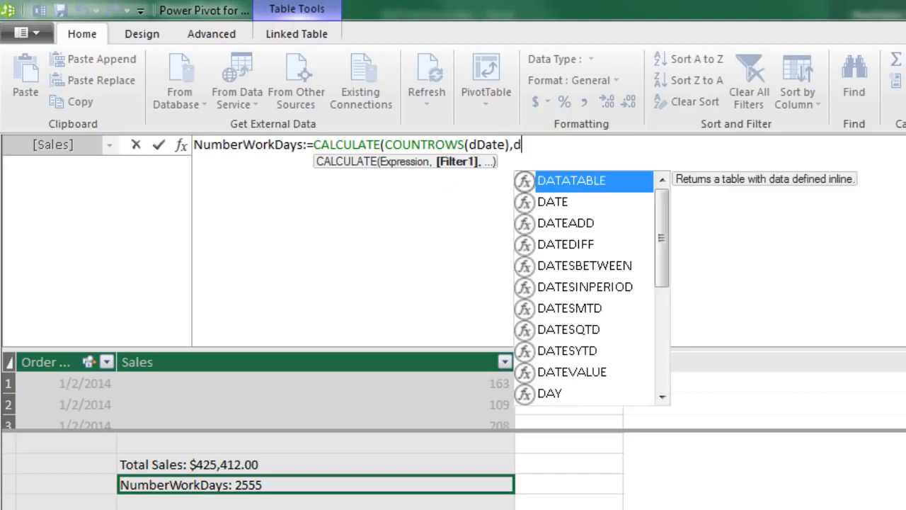
key("Down")
key("Down")
key("Down")
key("Down")
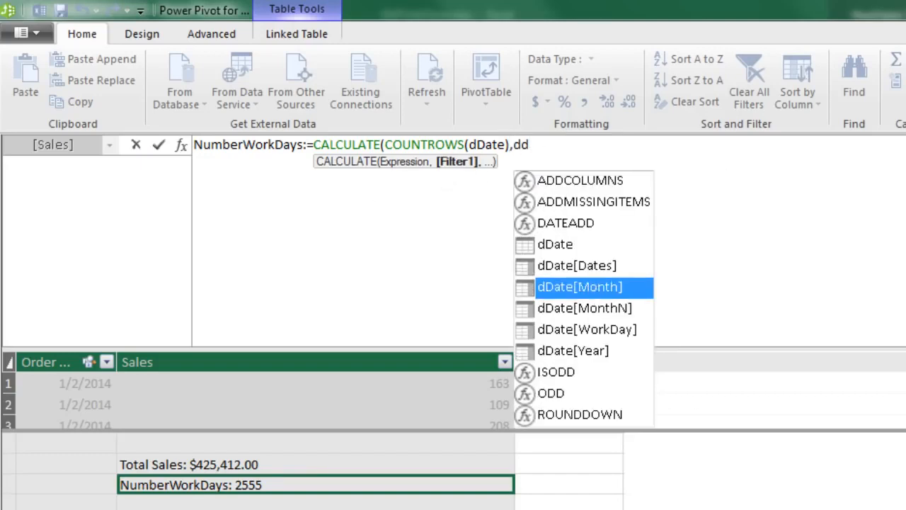
key("Tab")
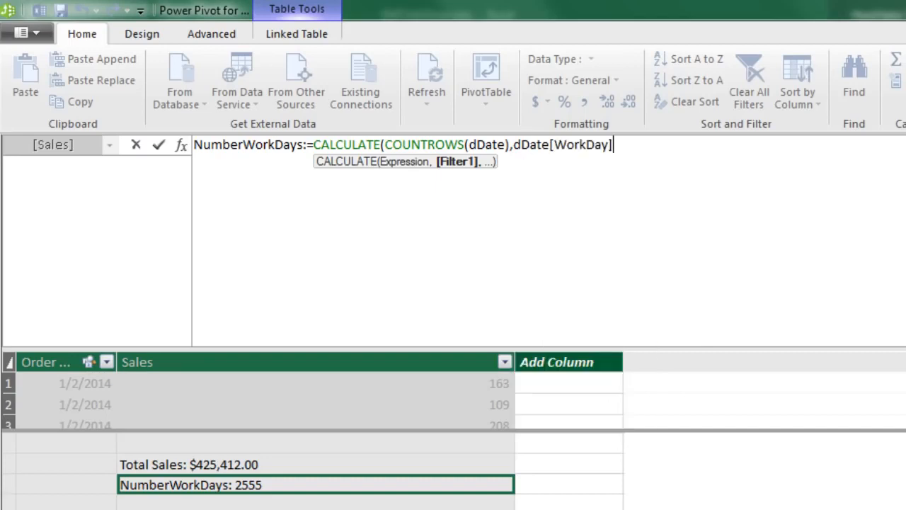
type("=\"WorkDay\"")
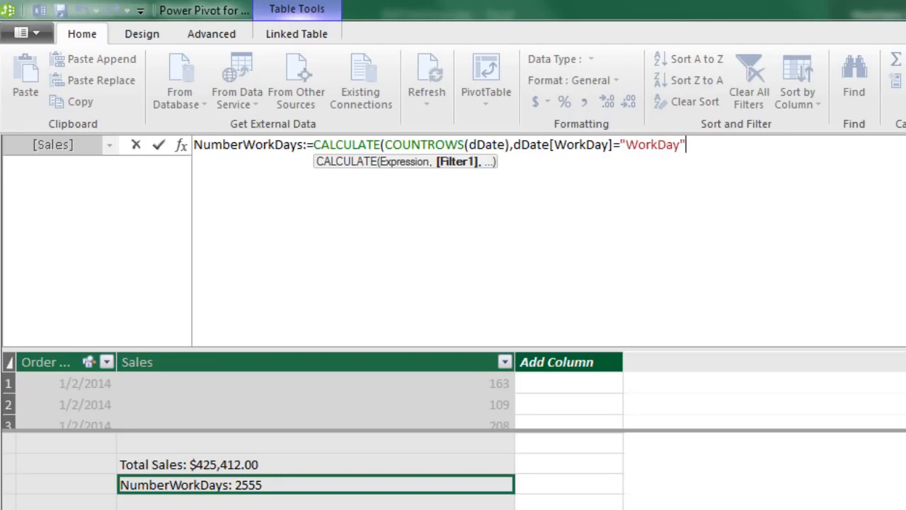
type(")")
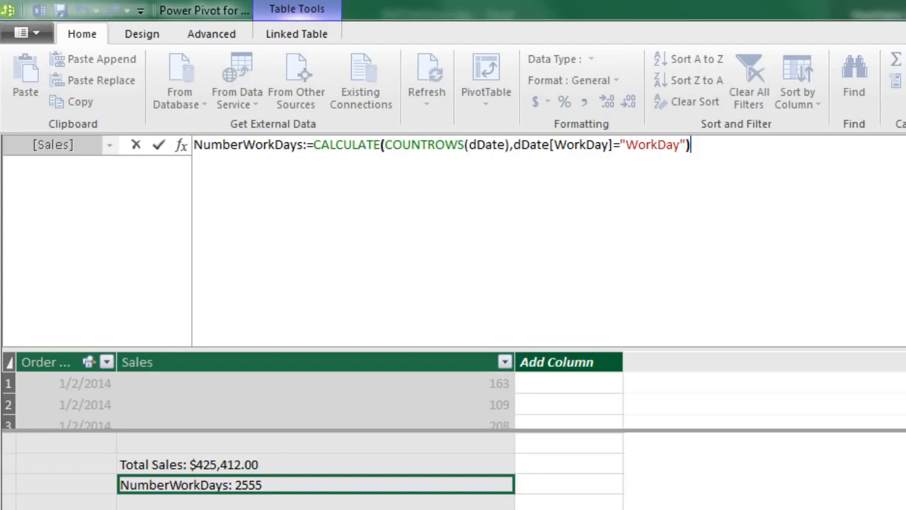
key("Return")
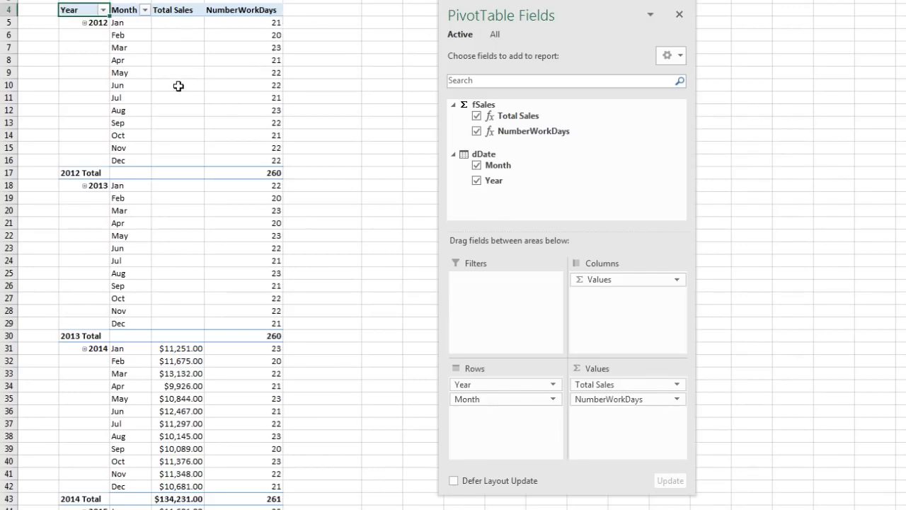
Step: Examine the NumberWorkDays values in the Excel PivotTable from 2012 down to the November and December 2016 rows
mouse_move(193, 298)
scroll(304, 280, "down", 8)
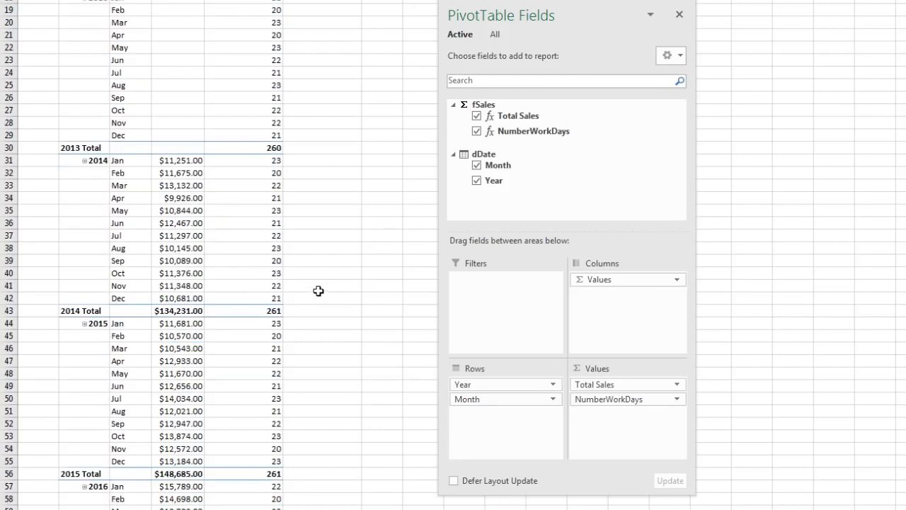
scroll(325, 274, "down", 8)
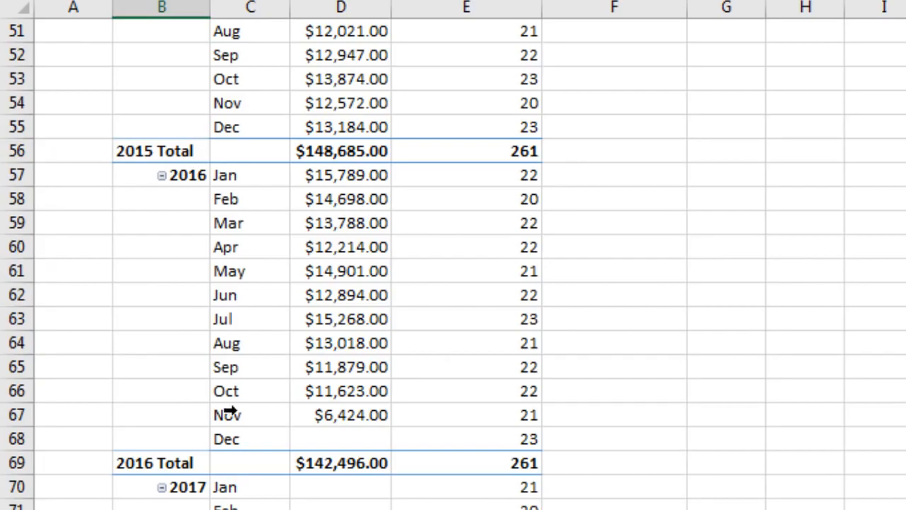
left_click(229, 412)
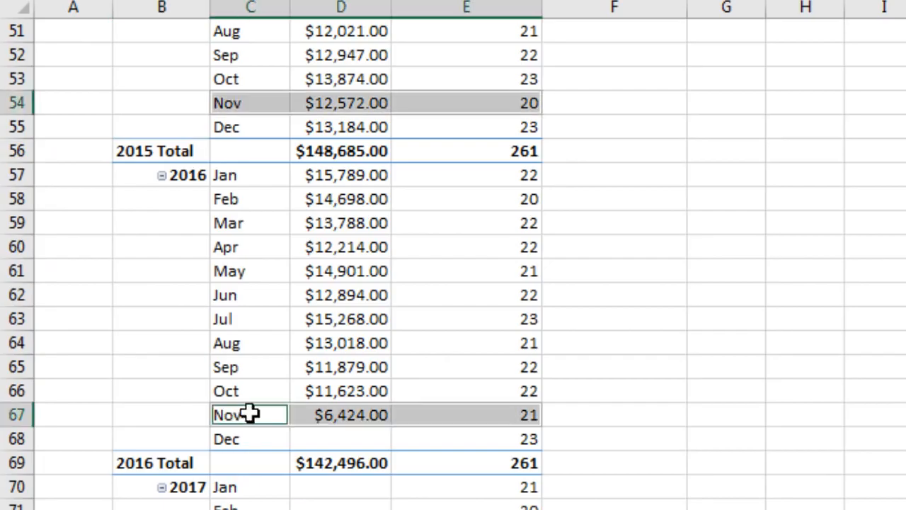
left_click(240, 414)
left_click(253, 405)
left_click_drag(263, 415, 448, 411)
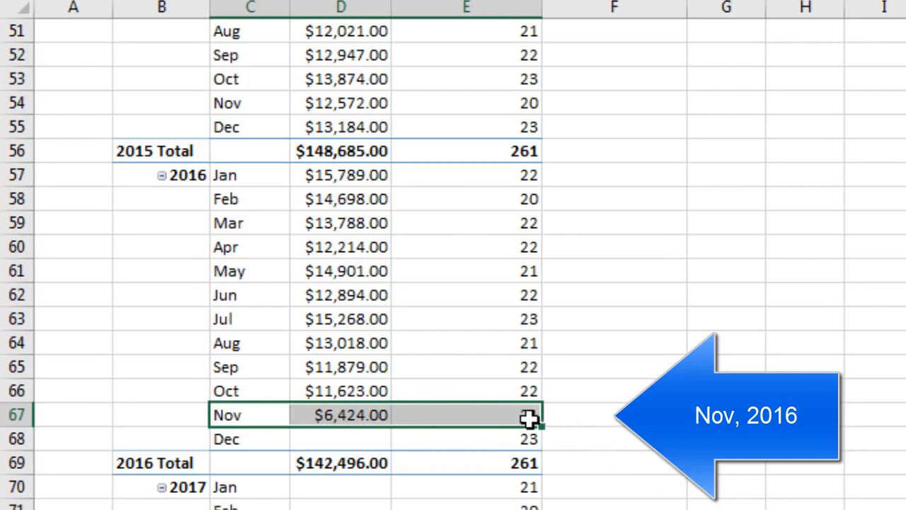
mouse_move(510, 416)
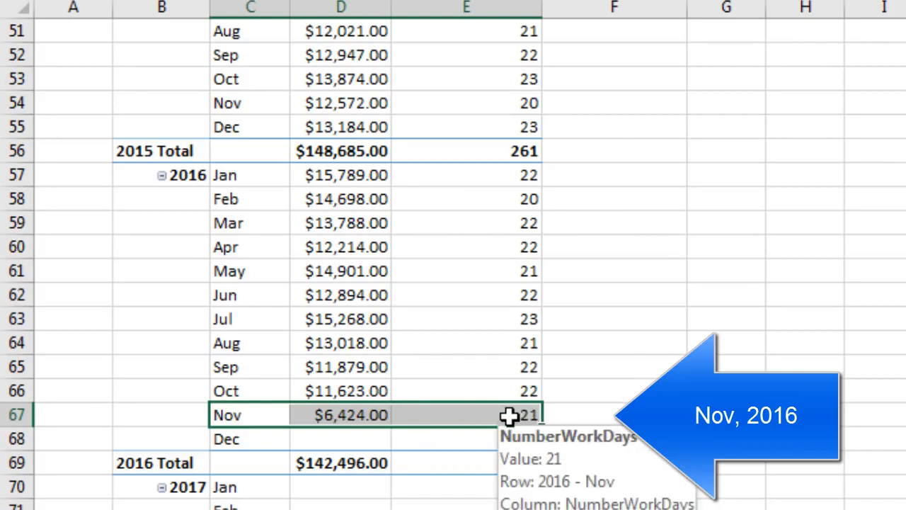
left_click(475, 439)
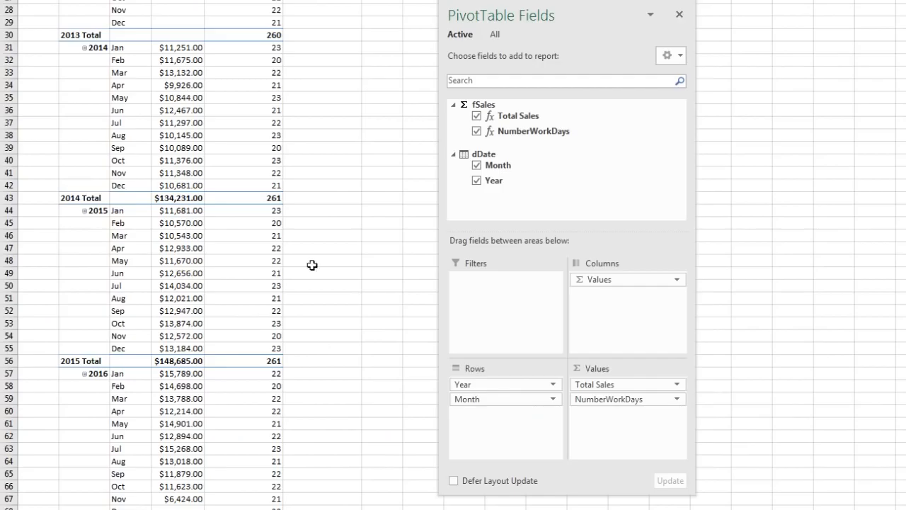
Step: Review the PivotTable's 2012 and 2013 rows, and select the empty cell below NumberWorkDays in the Power Pivot fSales table
scroll(321, 259, "up", 7)
scroll(321, 259, "up", 2)
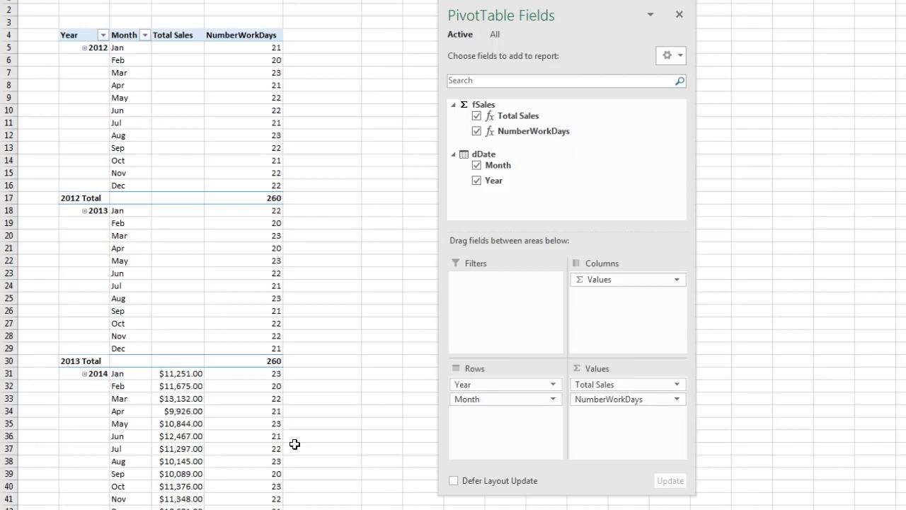
left_click(313, 98)
left_click(319, 199)
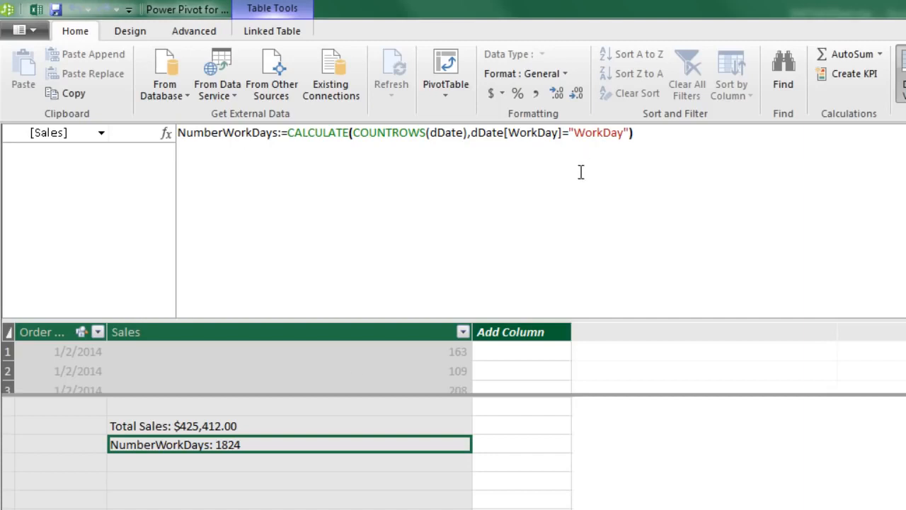
left_click(267, 464)
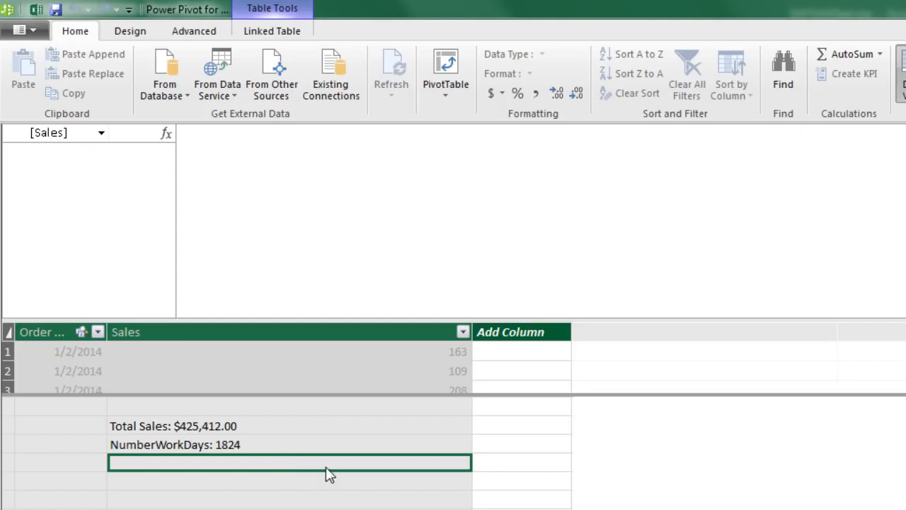
Step: Switch to Excel, launch the DAX Studio add-in and connect it to the EMT1443Start.xlsx PowerPivot model
key("alt+Tab")
left_click(575, 48)
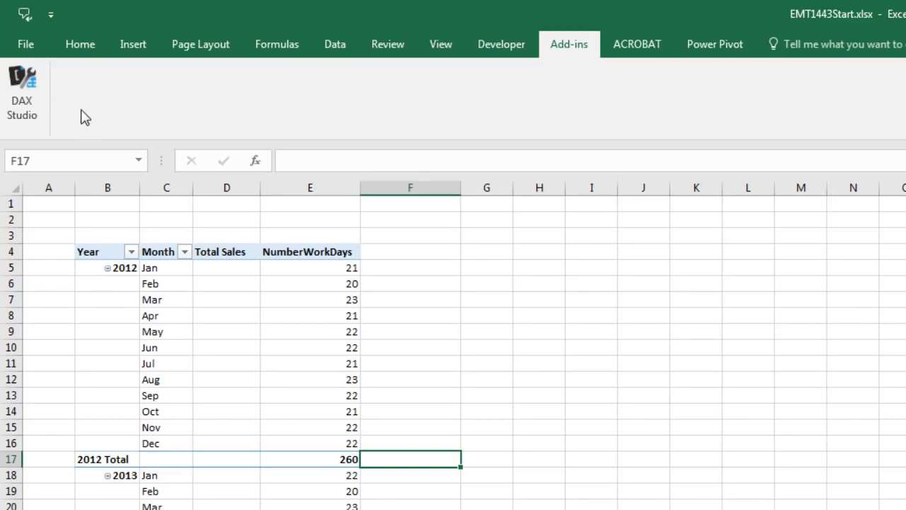
left_click(21, 92)
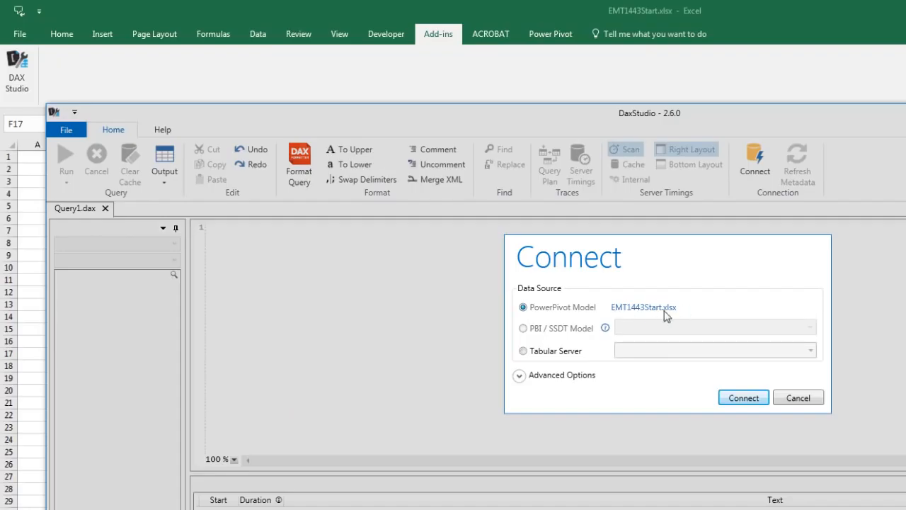
left_click(744, 398)
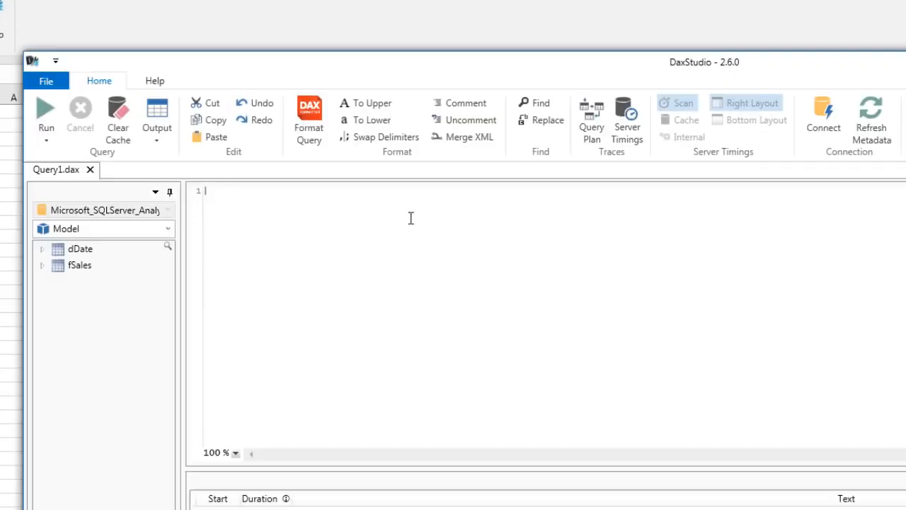
Step: Enlarge the query text to 290 % and expand the dDate and fSales tables in the model metadata
scroll(426, 292, "up", 10)
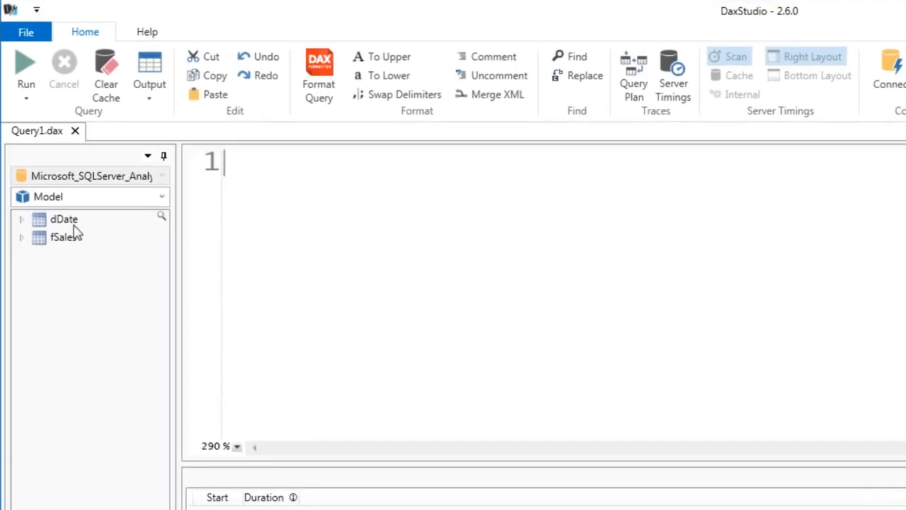
left_click(22, 220)
left_click(21, 328)
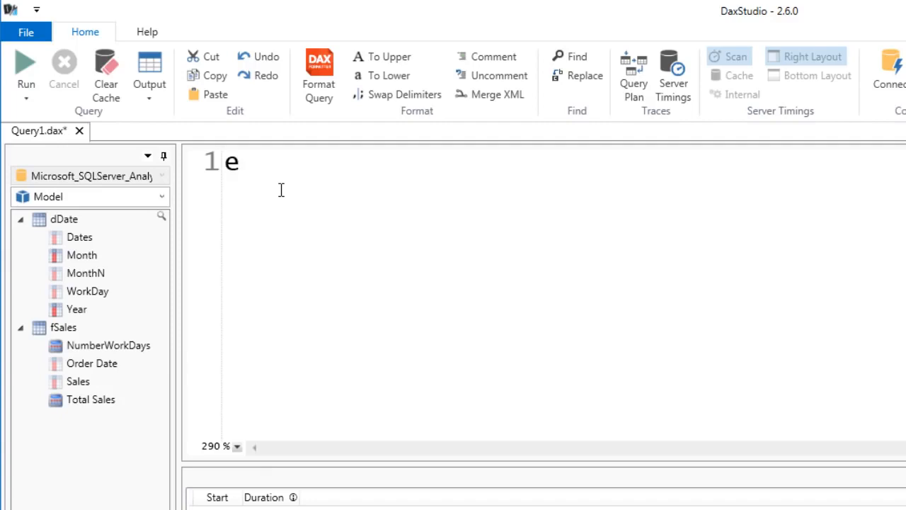
Step: Begin the query with EVALUATE on line 1 and an opened CROSSJOIN function on line 2
type("ev")
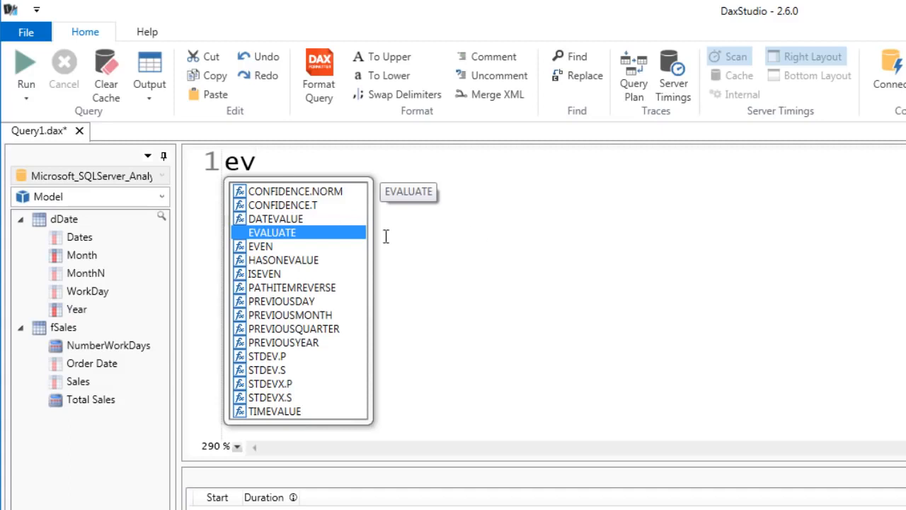
key("Tab")
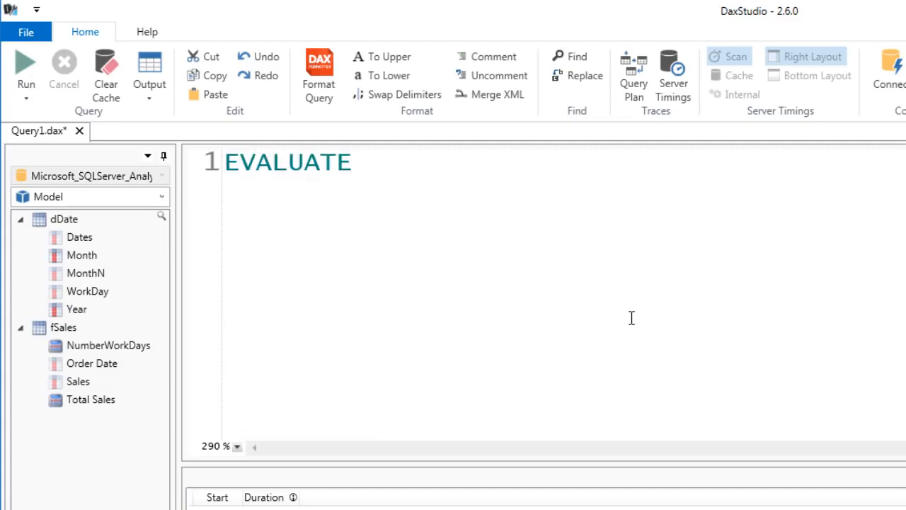
key("Return")
type("cr")
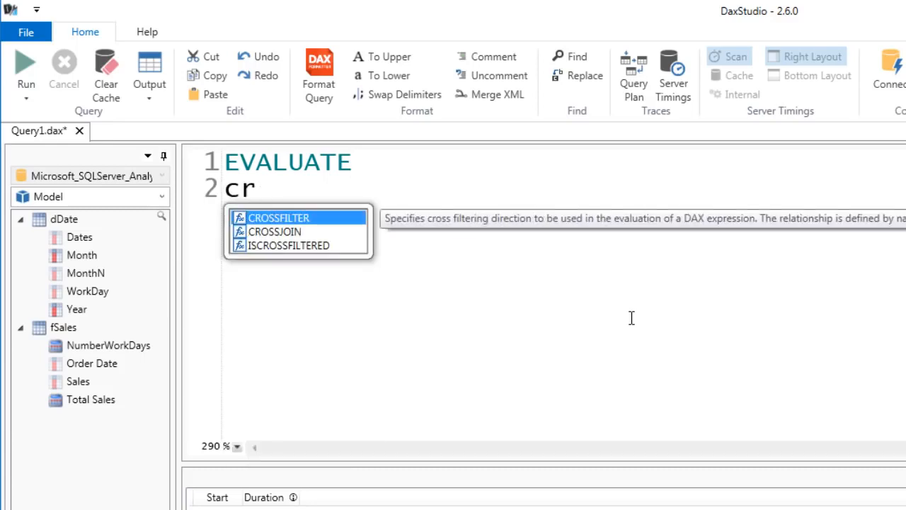
key("Down")
type("(")
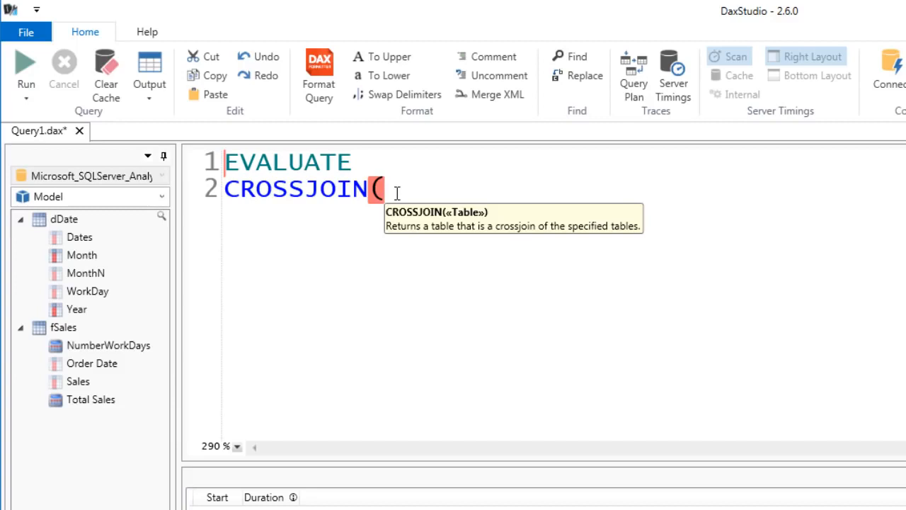
Step: Add VALUES(dDate[Month]) as the first table argument of the CROSSJOIN function
type("v")
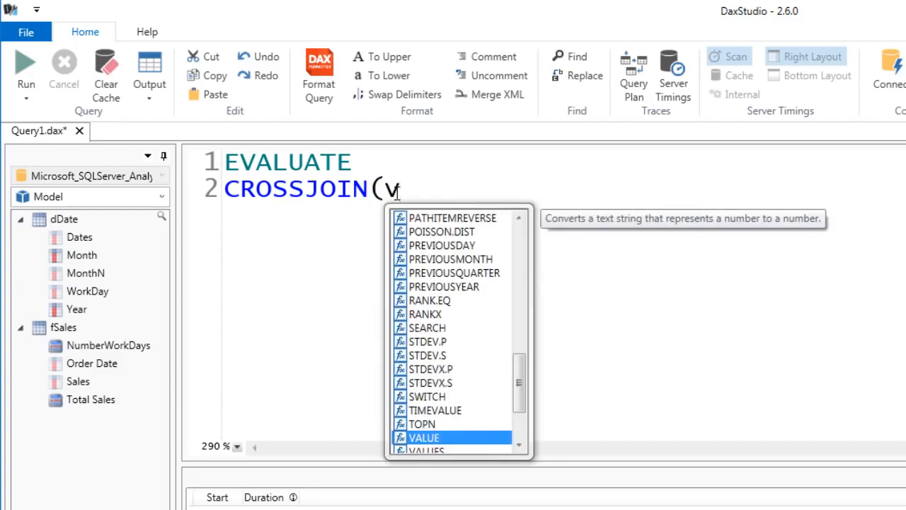
type("a")
key("Down")
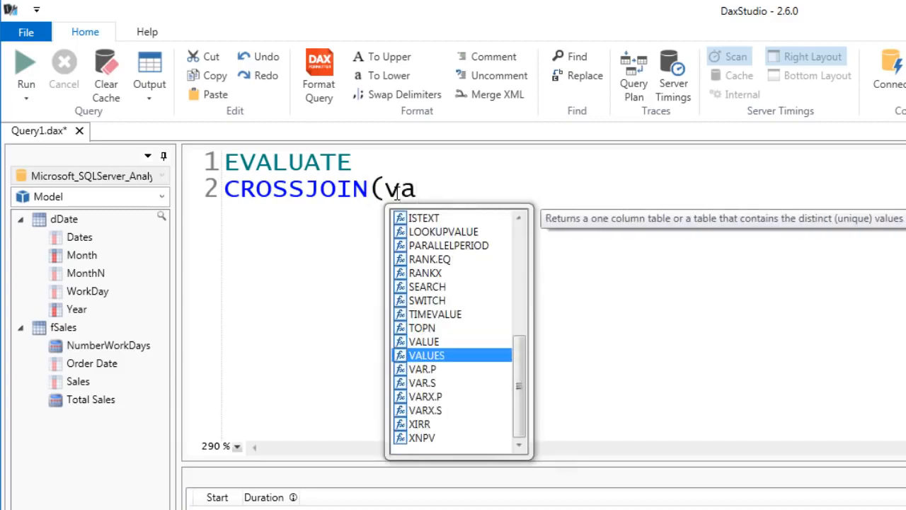
key("Tab")
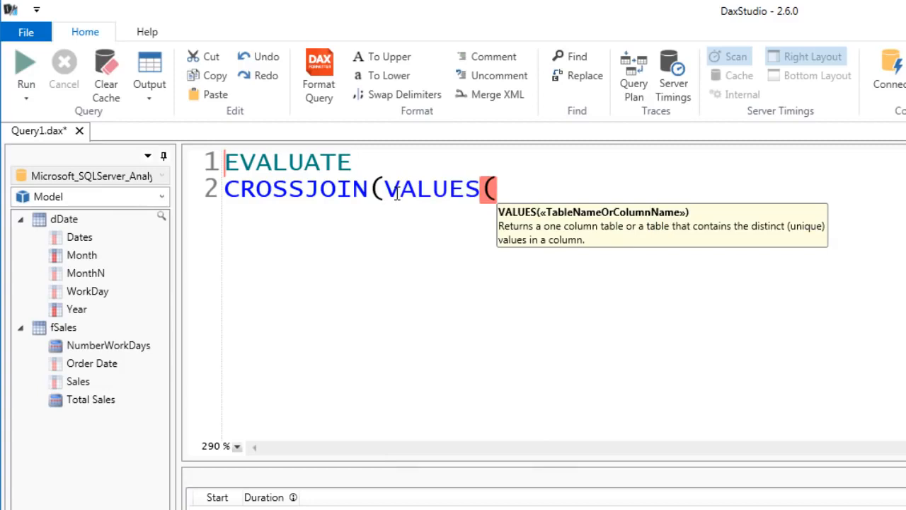
left_click_drag(75, 259, 74, 259)
double_click(75, 259)
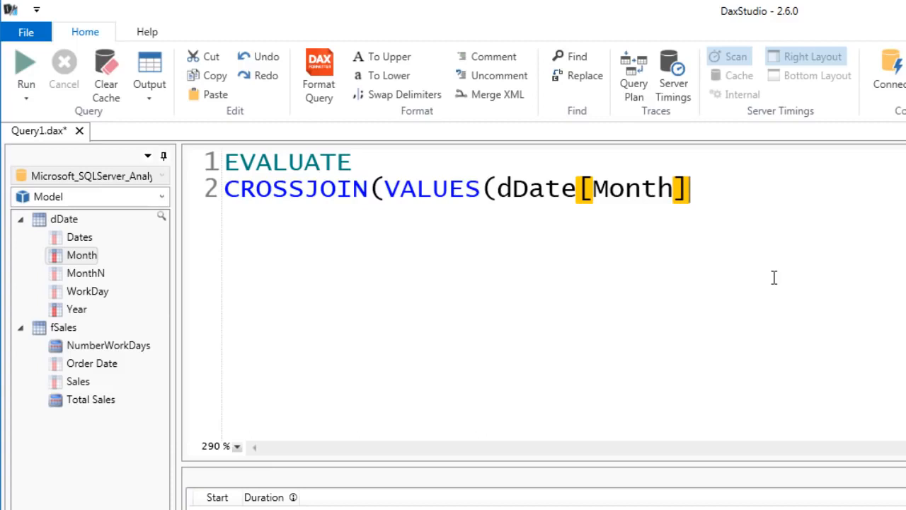
type(")")
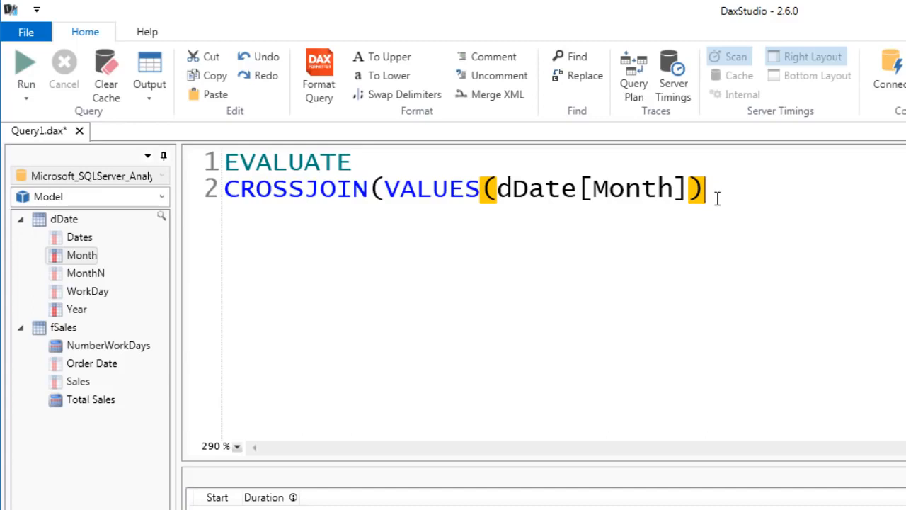
Step: Add VALUES(dDate[Year]) as the second table argument of CROSSJOIN, separated by a comma
type(",va")
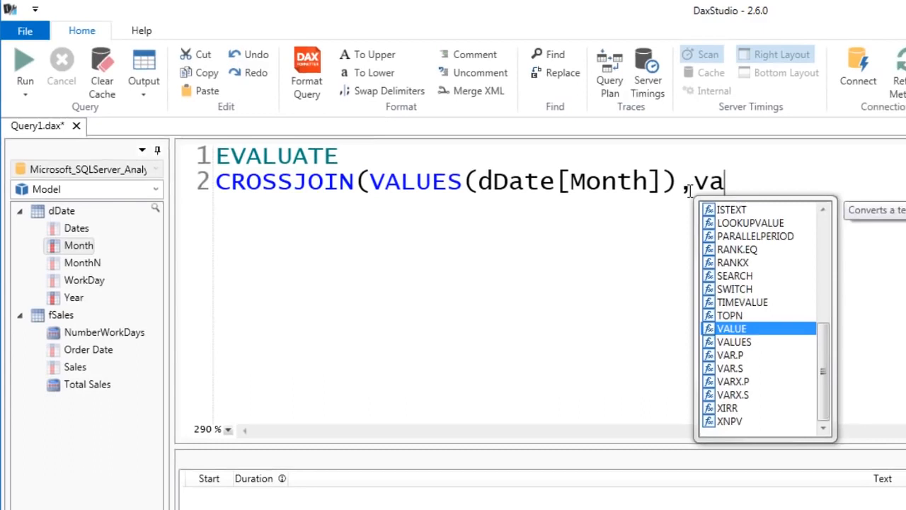
key("Down")
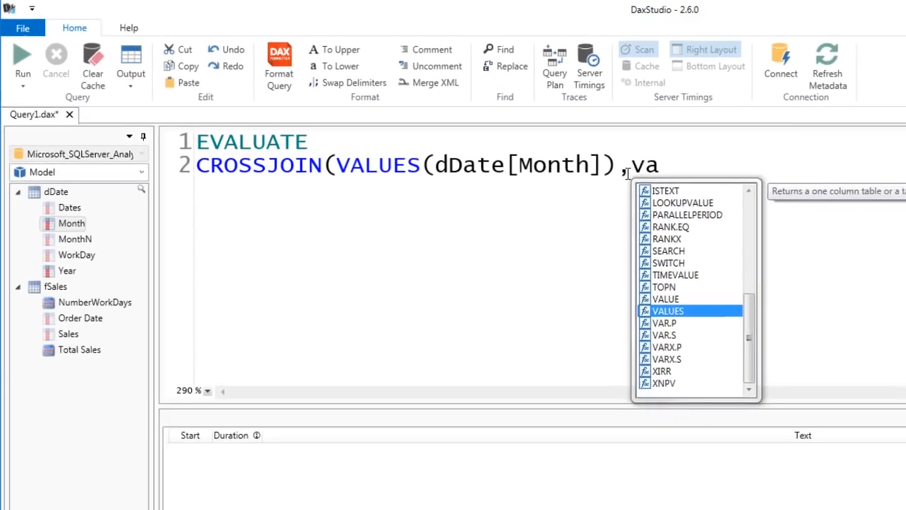
key("Tab")
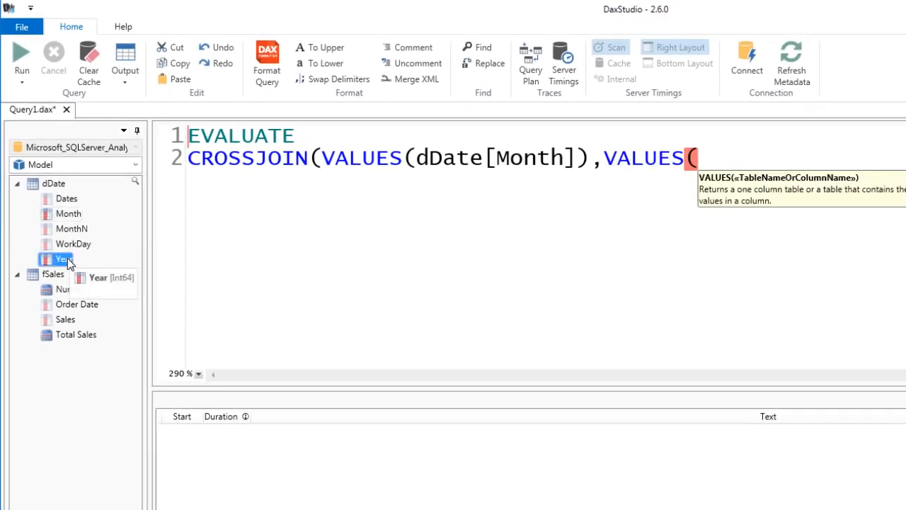
double_click(64, 260)
type(")")
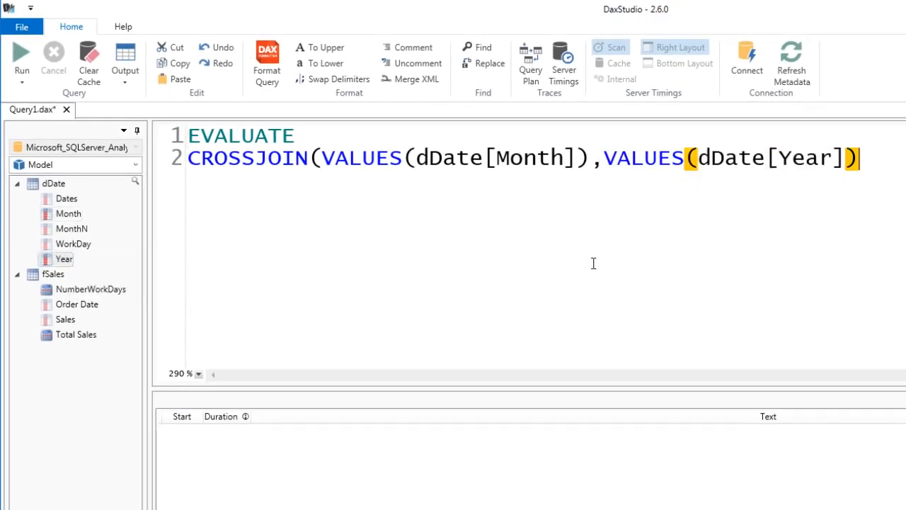
Step: Move VALUES(dDate[Year]) ahead of VALUES(dDate[Month]) in the query and close the CROSSJOIN function with a parenthesis
double_click(610, 156)
left_click_drag(708, 157, 877, 157)
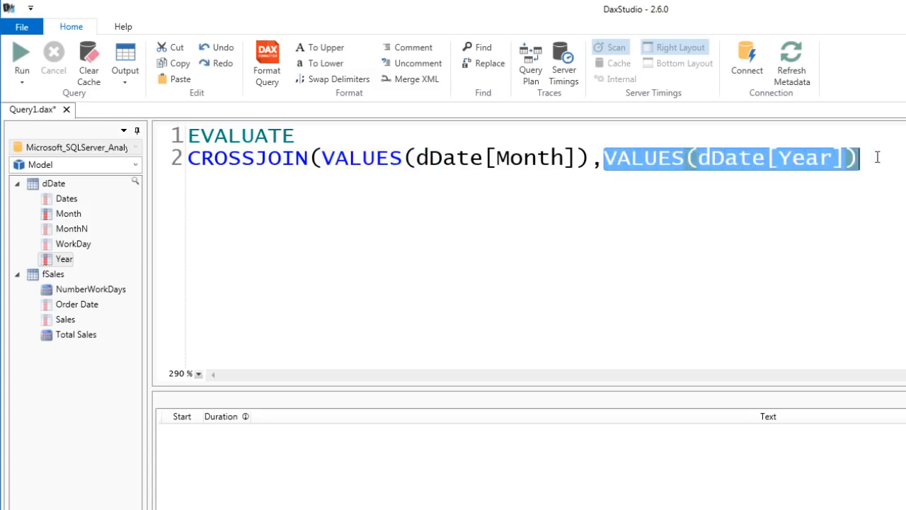
key("ctrl+x")
key("BackSpace")
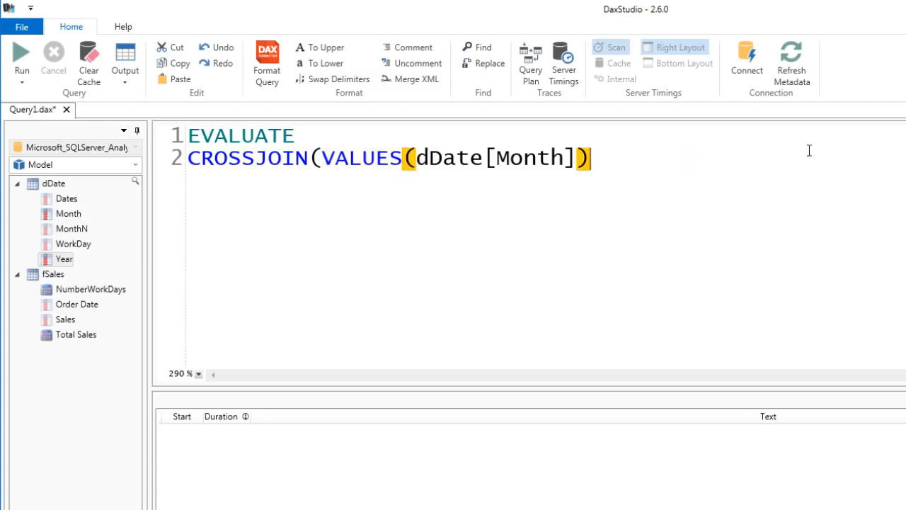
left_click(324, 160)
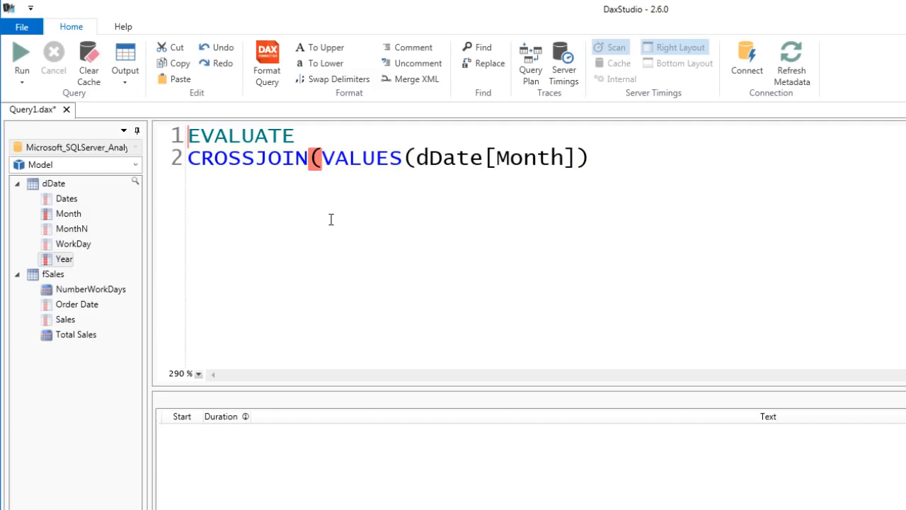
key("ctrl+v")
type(",")
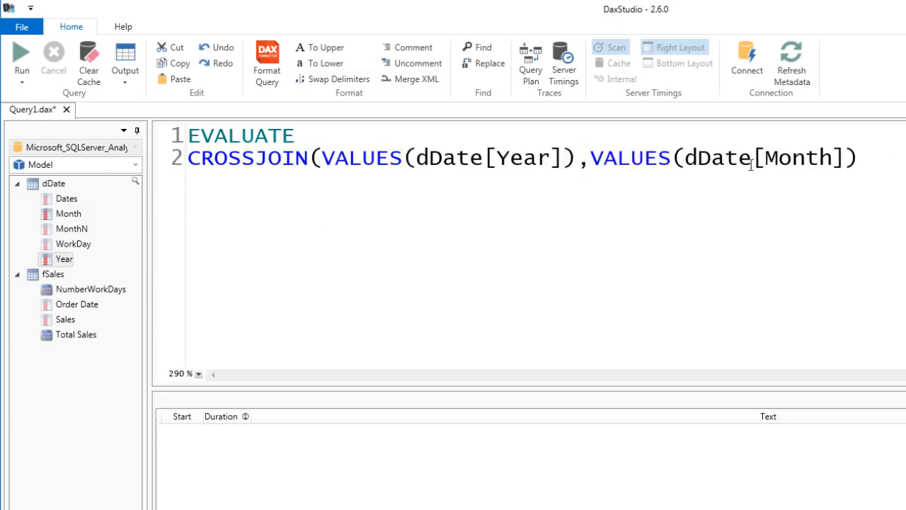
left_click(897, 164)
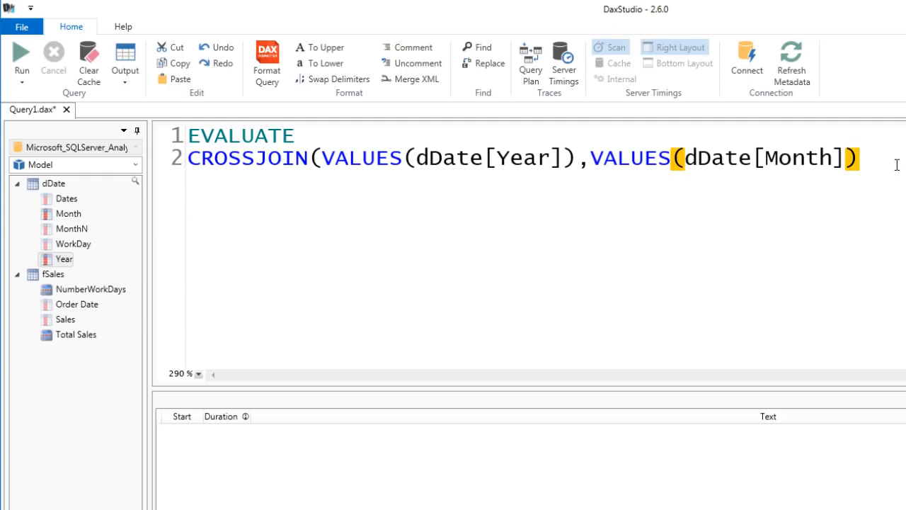
type(")")
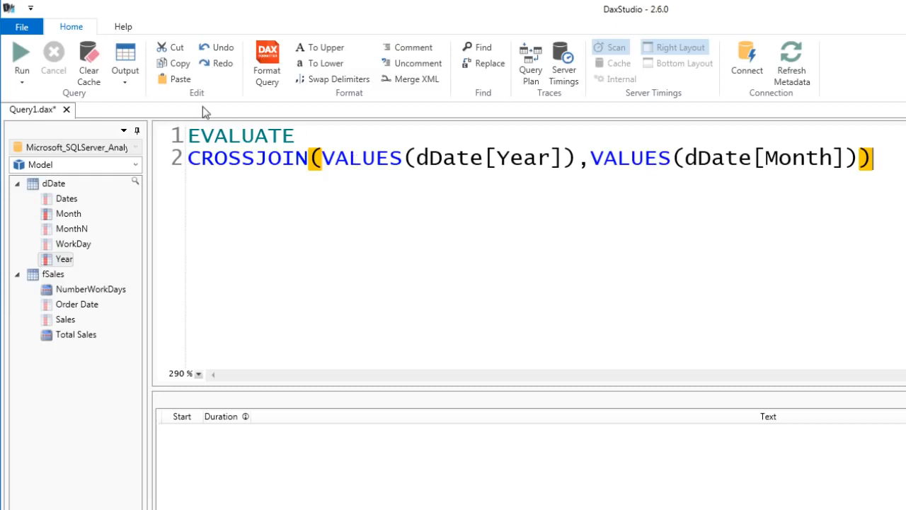
Step: Run the query and look through the resulting Year and Month table from first to last row
left_click(22, 58)
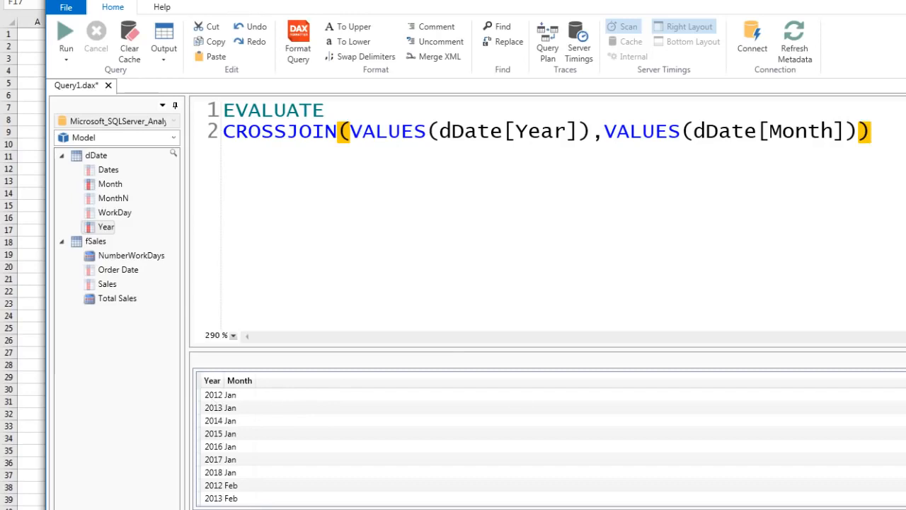
scroll(262, 499, "down", 20)
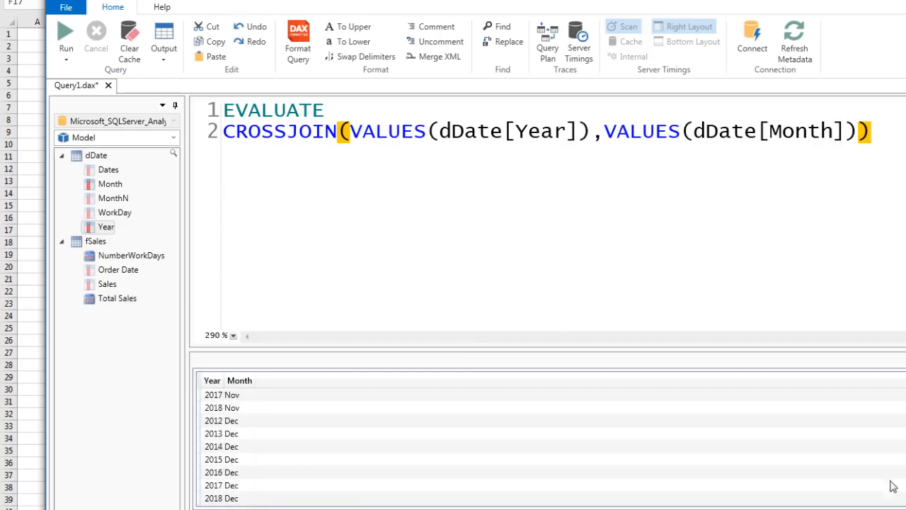
scroll(496, 446, "up", 20)
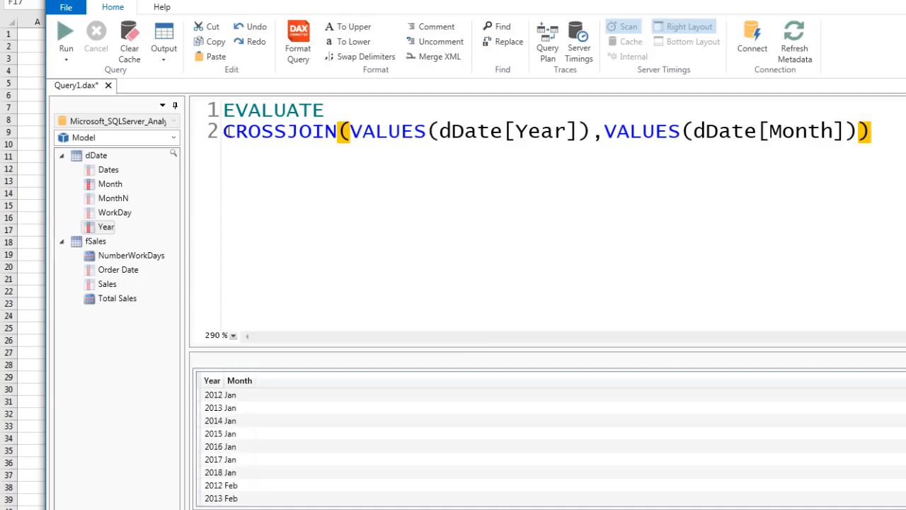
Step: Copy the complete CROSSJOIN expression from line 2 and switch to the Power Pivot window
left_click_drag(225, 131, 874, 157)
key("ctrl+c")
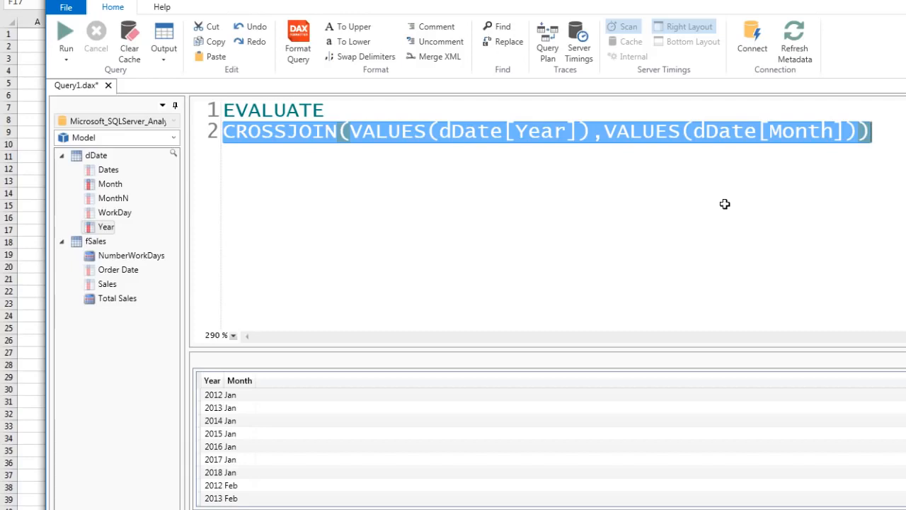
key("alt+Tab")
key("alt+Tab")
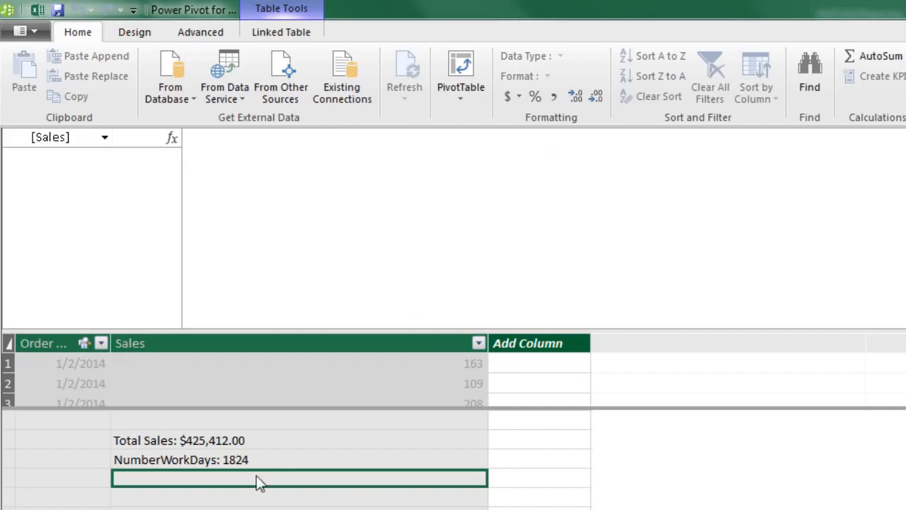
Step: Create the measure CountWorkDays:=COUNTROWS(CROSSJOIN(VALUES(dDate[Year]),VALUES(dDate[Month]))) below NumberWorkDays, reusing the copied expression
left_click(250, 164)
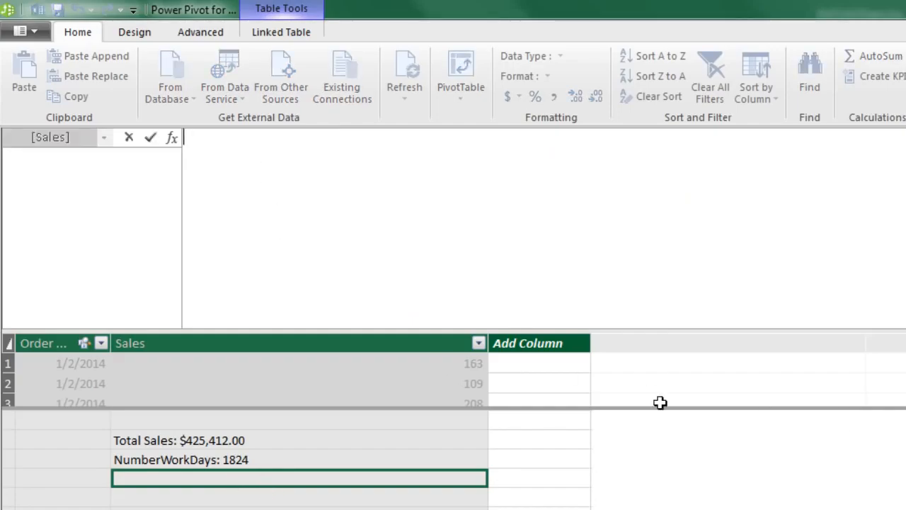
type("CountWorkDays:=")
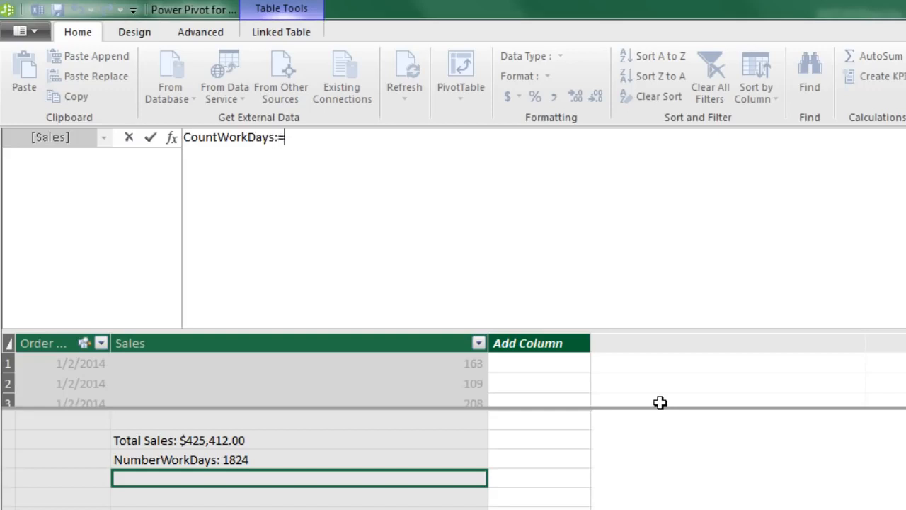
type("countr")
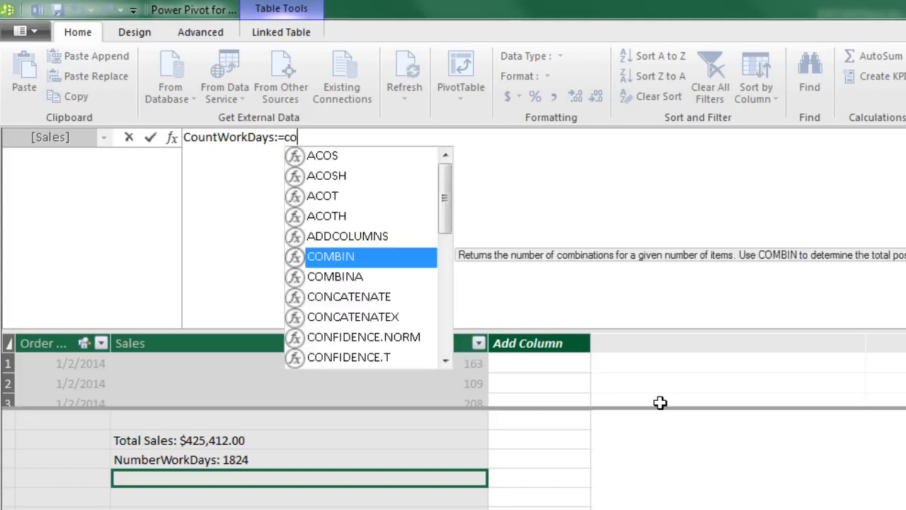
key("Tab")
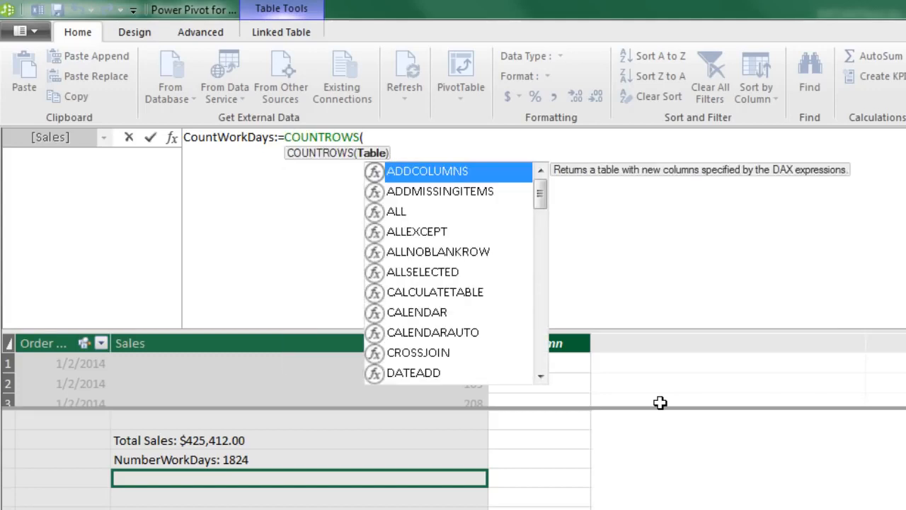
key("ctrl+v")
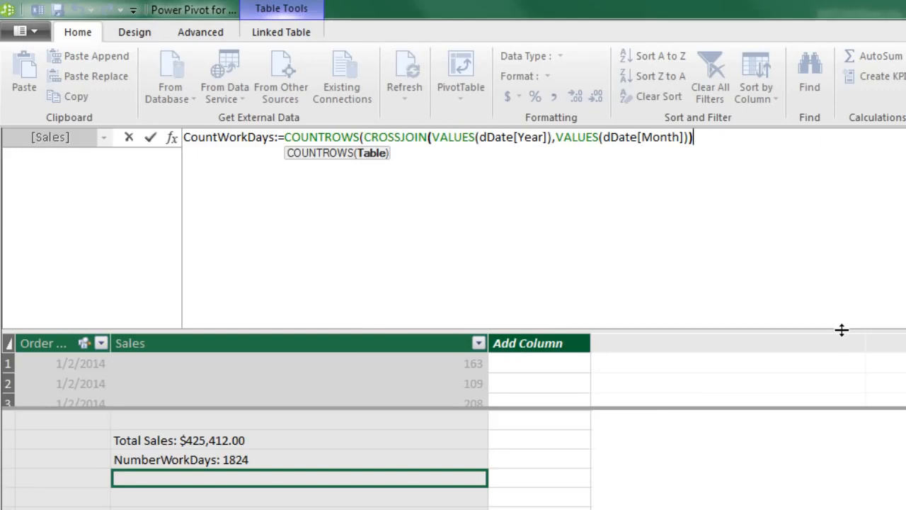
type(")")
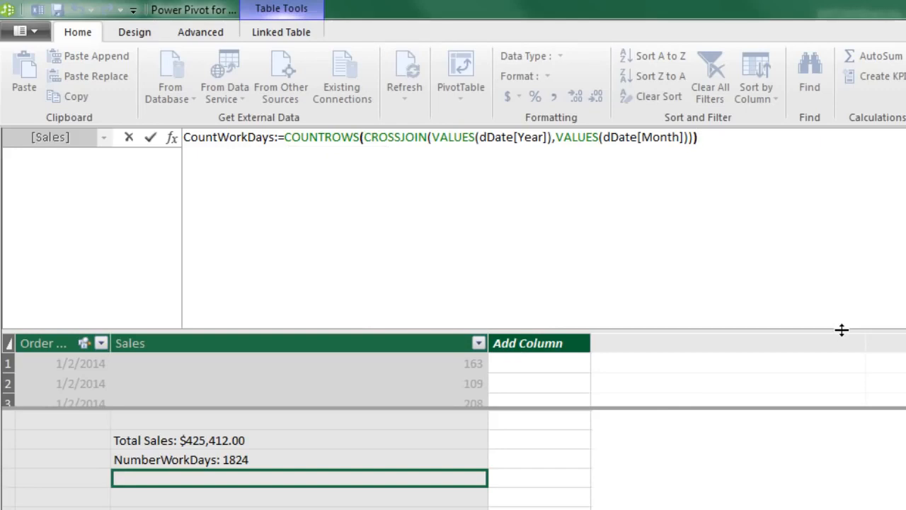
key("Return")
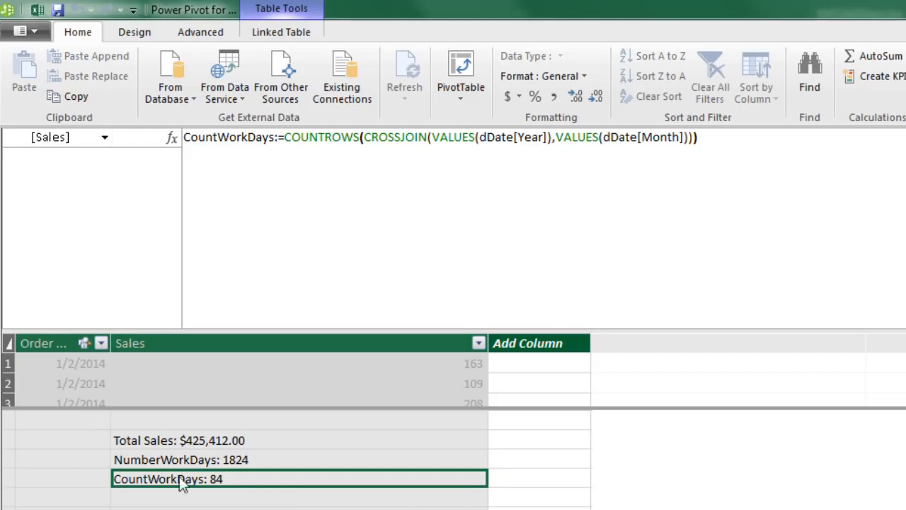
Step: Switch to Excel and replace NumberWorkDays with CountWorkDays in the PivotTable's values
key("alt+Tab")
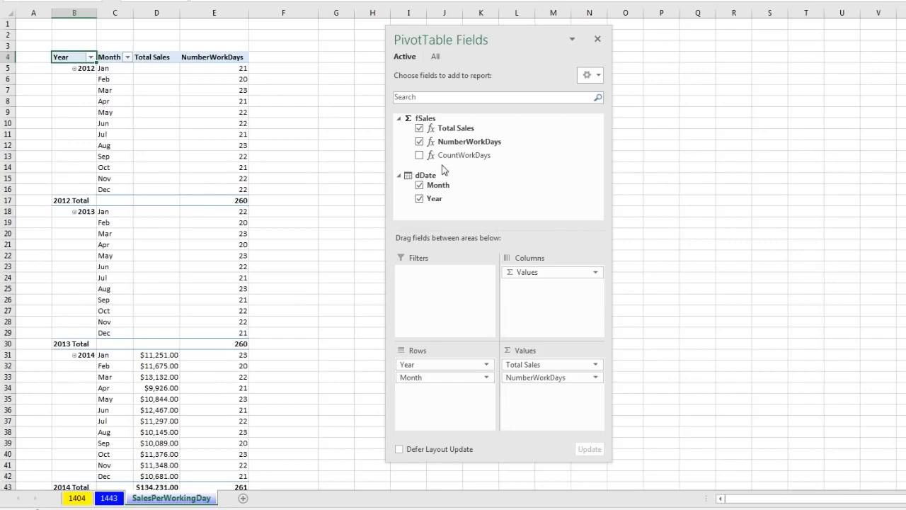
left_click(420, 141)
left_click_drag(460, 155, 524, 375)
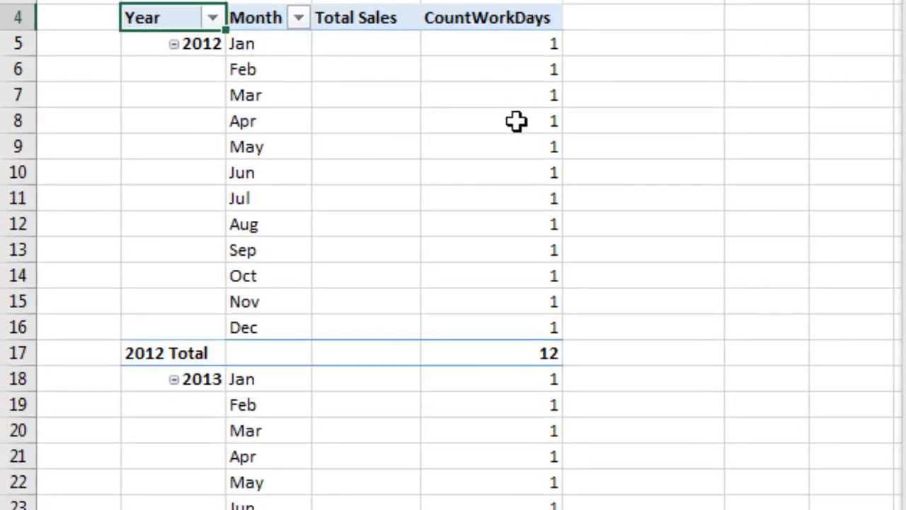
Step: Examine the PivotTable's CountWorkDays values for individual months, the yearly totals and the grand total
left_click(363, 110)
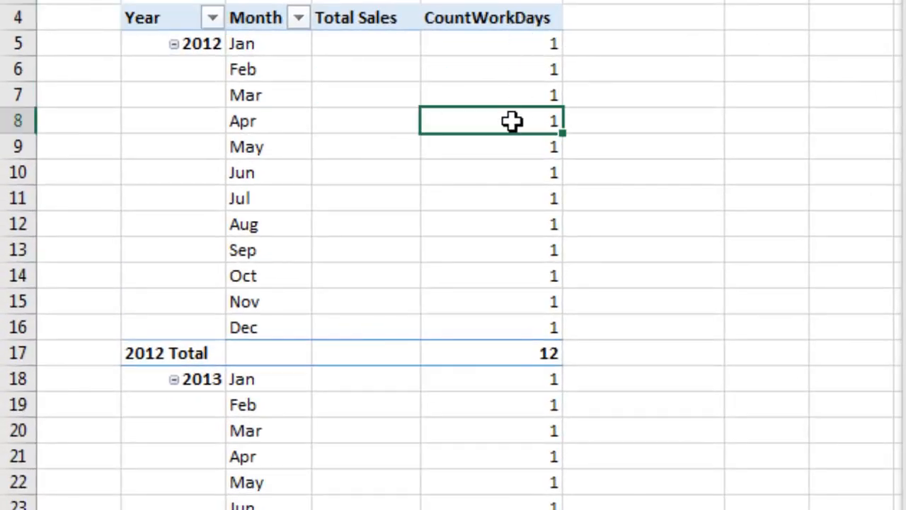
left_click(510, 156)
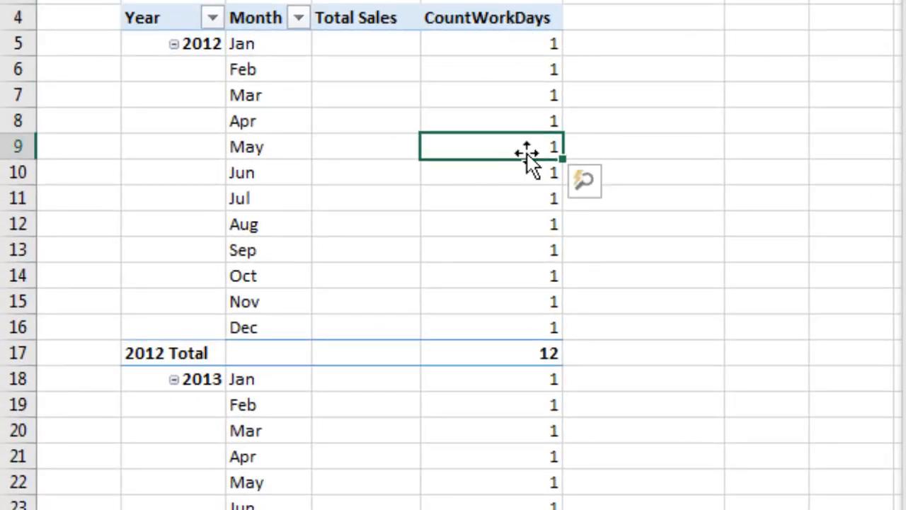
mouse_move(533, 201)
left_click(517, 360)
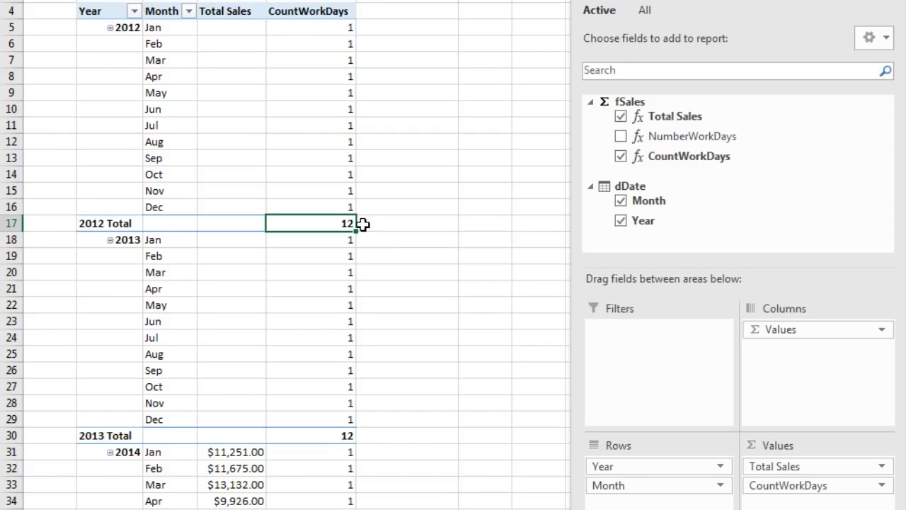
scroll(474, 362, "down", 16)
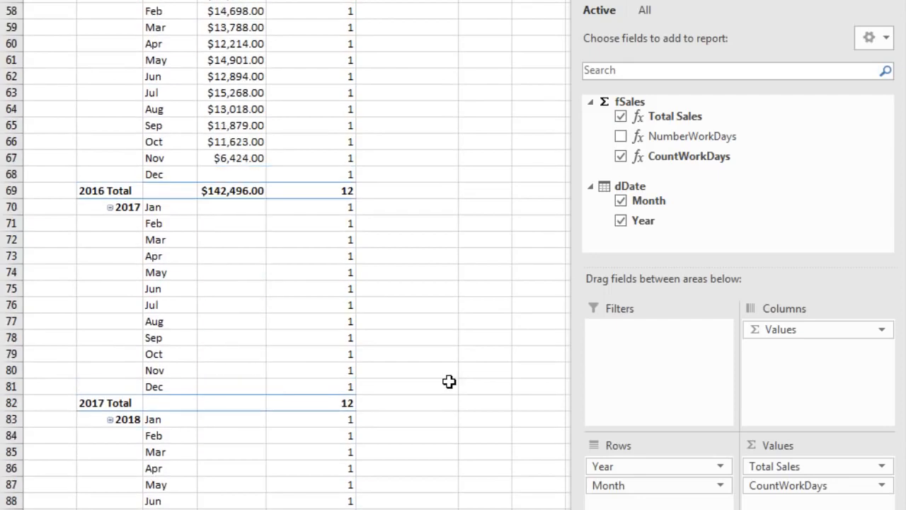
scroll(448, 381, "down", 6)
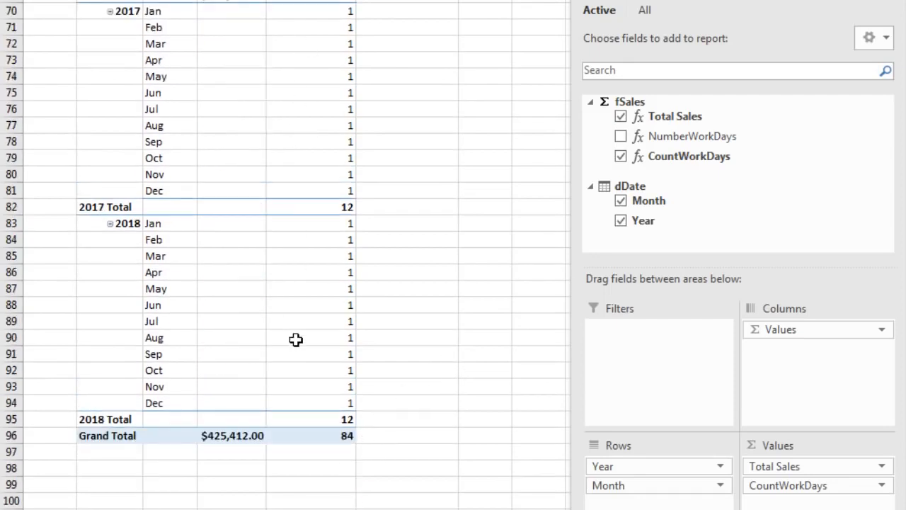
mouse_move(295, 341)
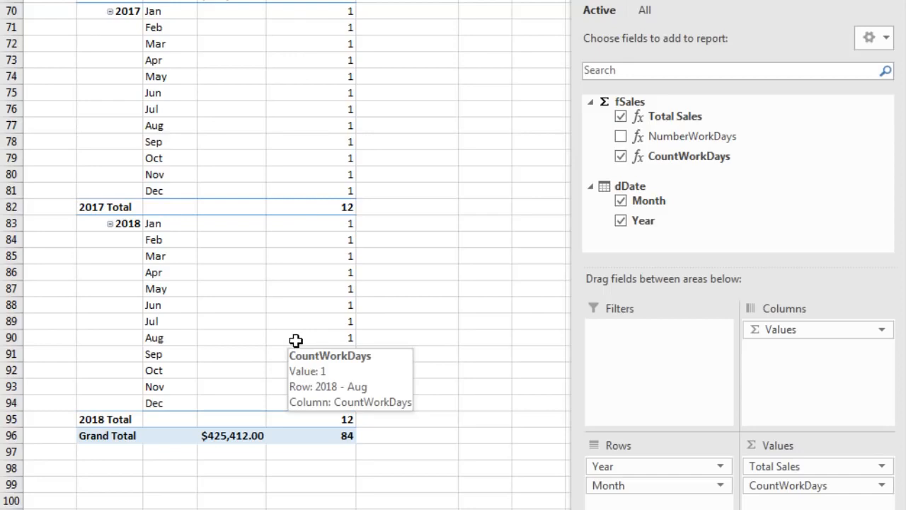
Step: Switch to DAX Studio and split the CROSSJOIN expression so each indented VALUES argument and the closing parenthesis stand on separate lines
scroll(295, 341, "up", 20)
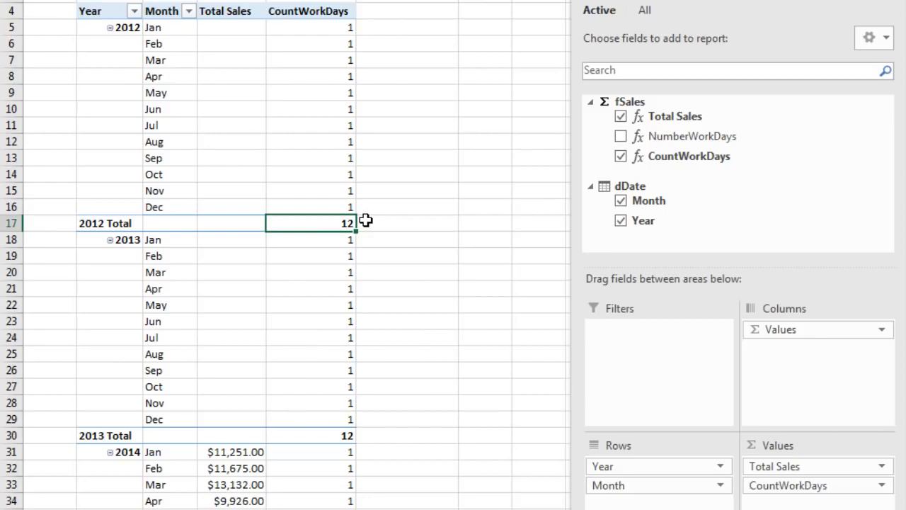
key("alt+Tab")
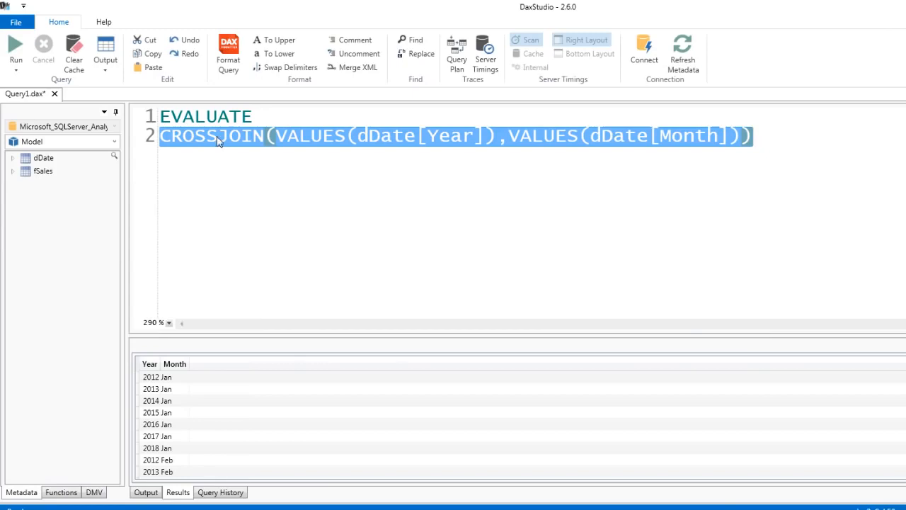
left_click(165, 142)
left_click(274, 139)
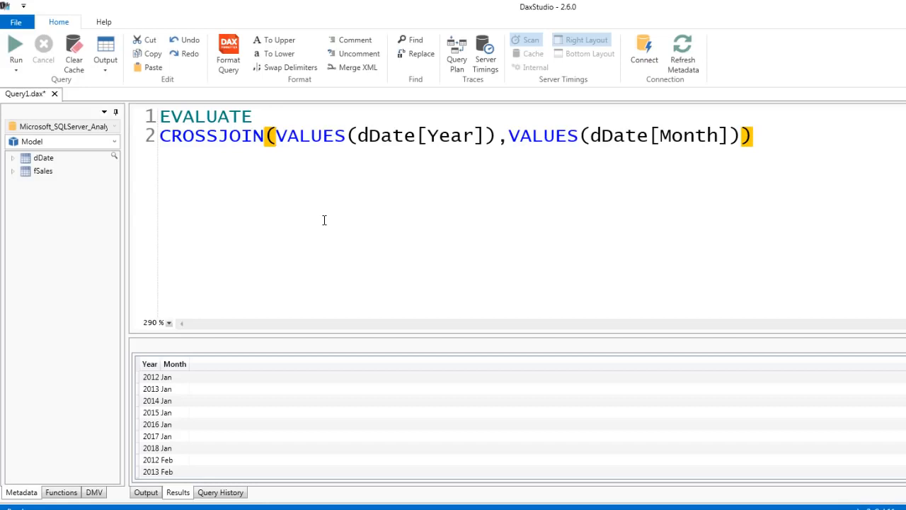
key("Return")
key("Tab")
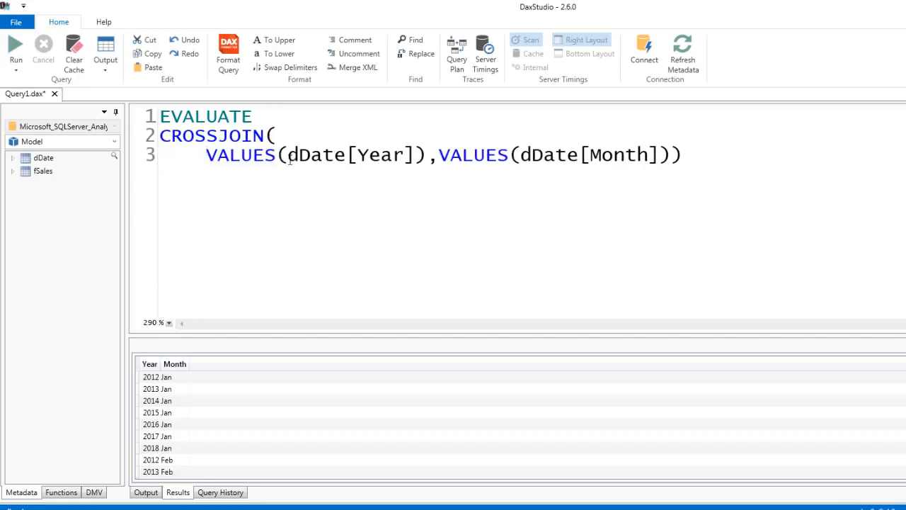
left_click(440, 163)
key("Return")
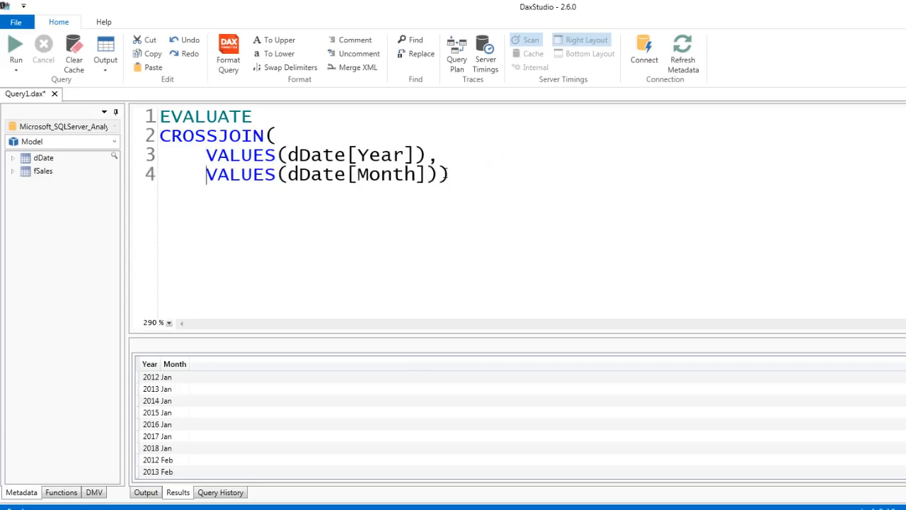
left_click(571, 174)
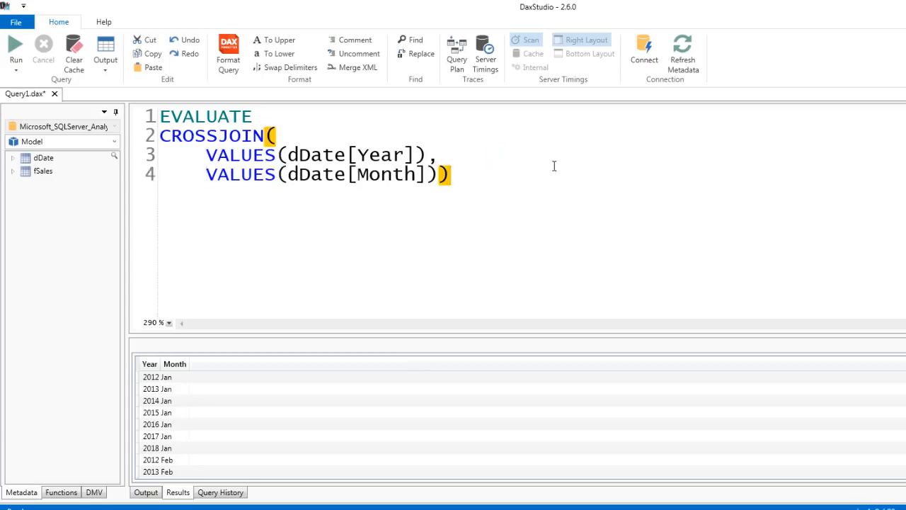
key("BackSpace")
key("Return")
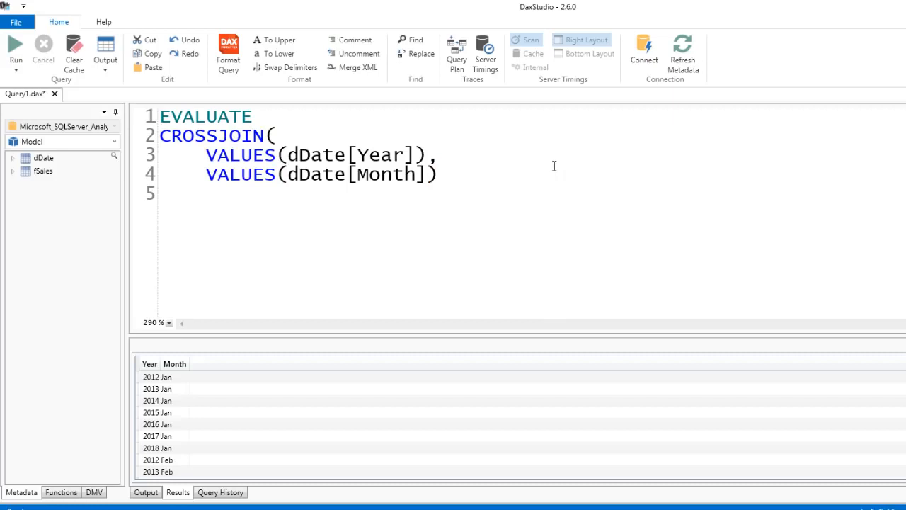
type(")")
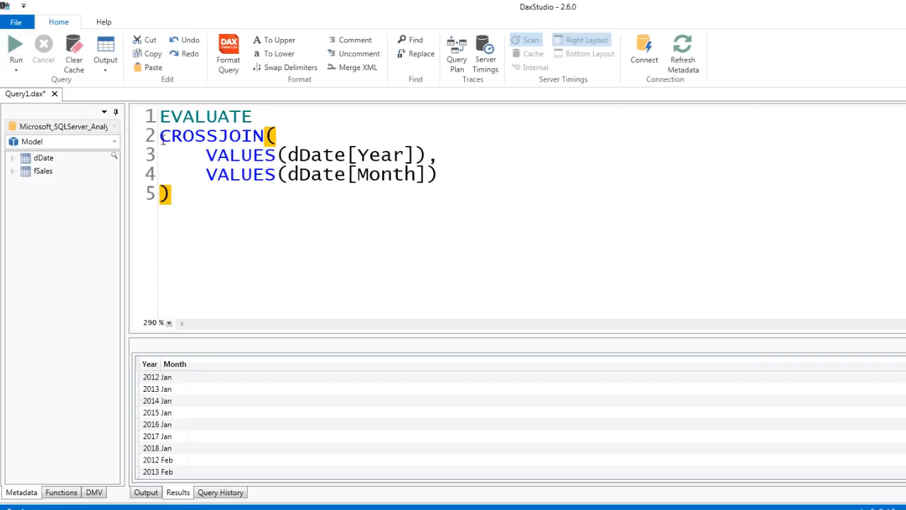
Step: Insert SUMX( on a new line below EVALUATE and indent the whole CROSSJOIN block as its table argument
left_click(263, 116)
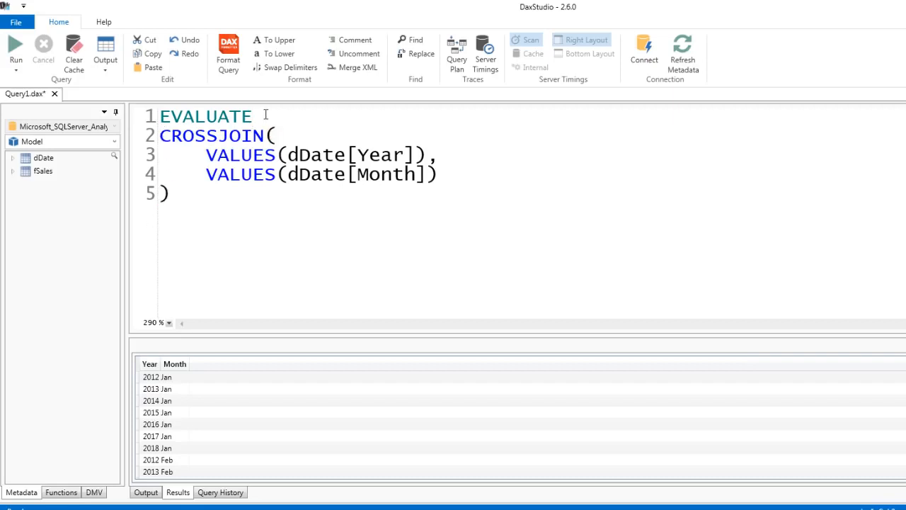
key("Return")
type("sum")
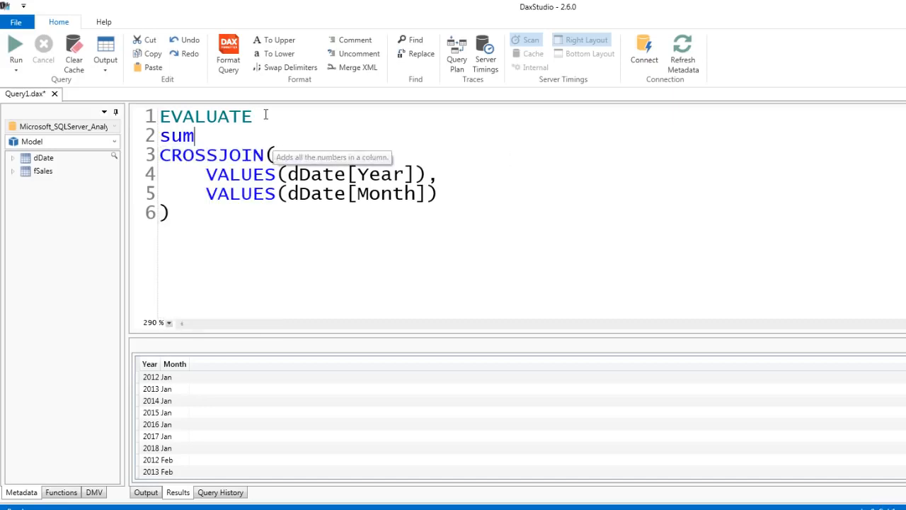
type("x(")
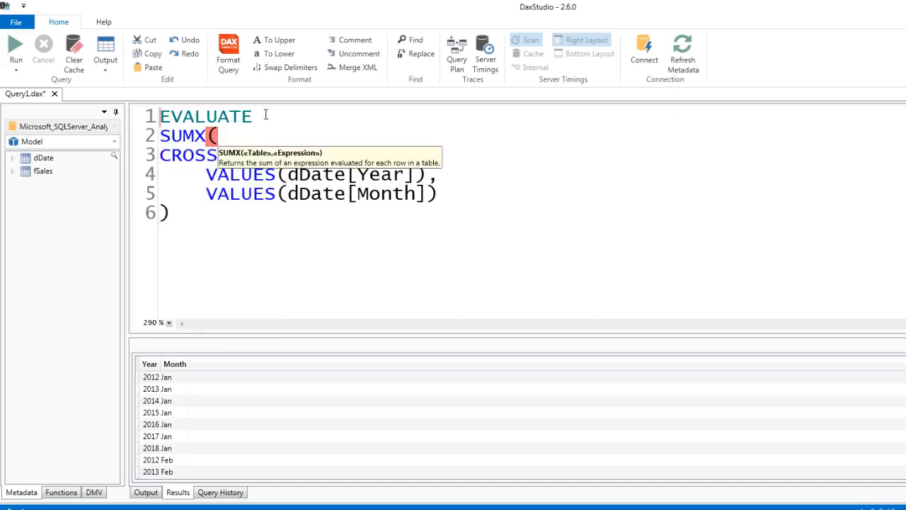
key("Return")
left_click_drag(162, 174, 188, 236)
key("Tab")
left_click(190, 149)
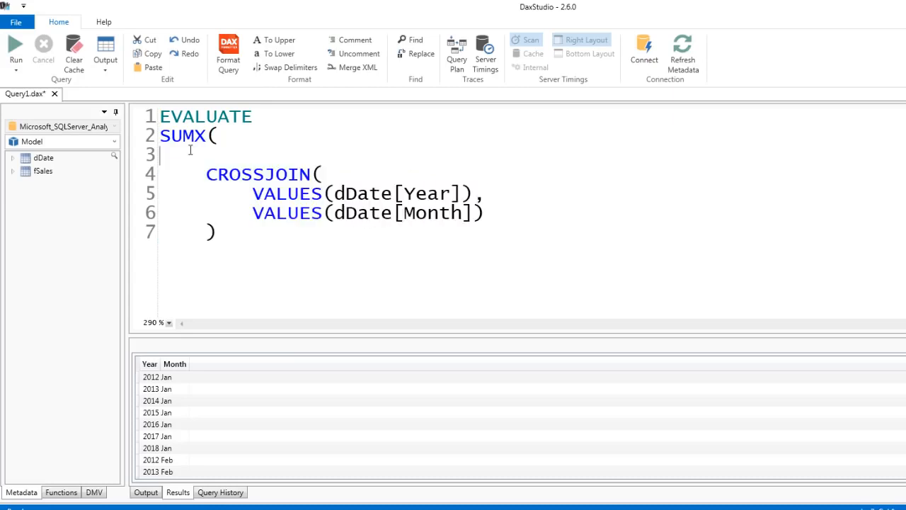
key("Delete")
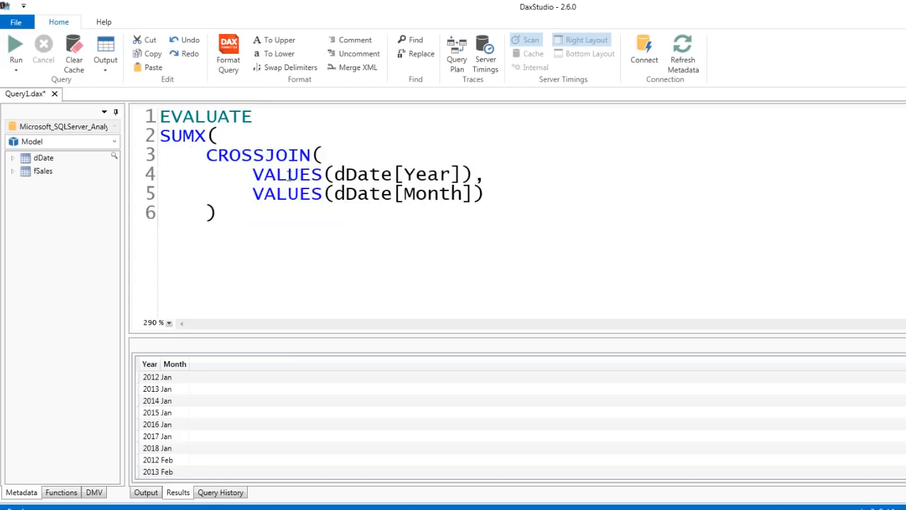
Step: After the CROSSJOIN block, start SUMX's second argument on a new line with the condition IF([Total Sales]>0,
left_click(271, 210)
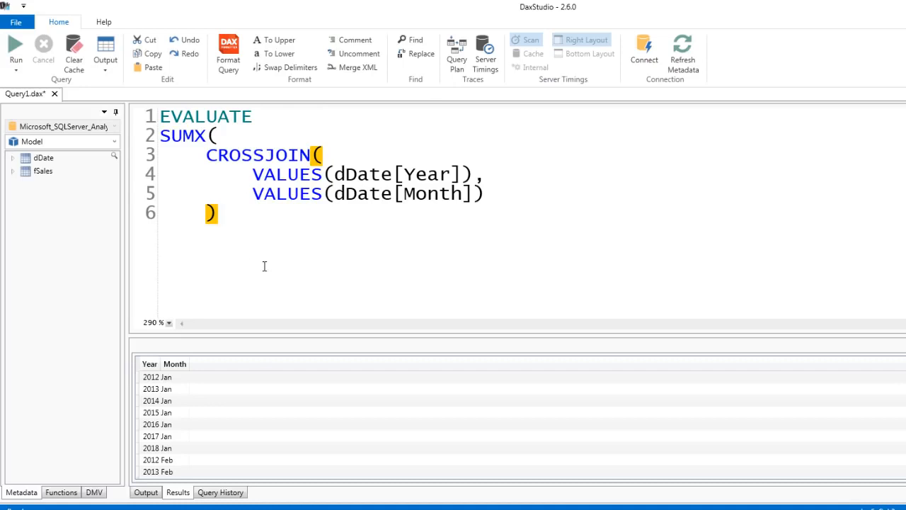
type(",")
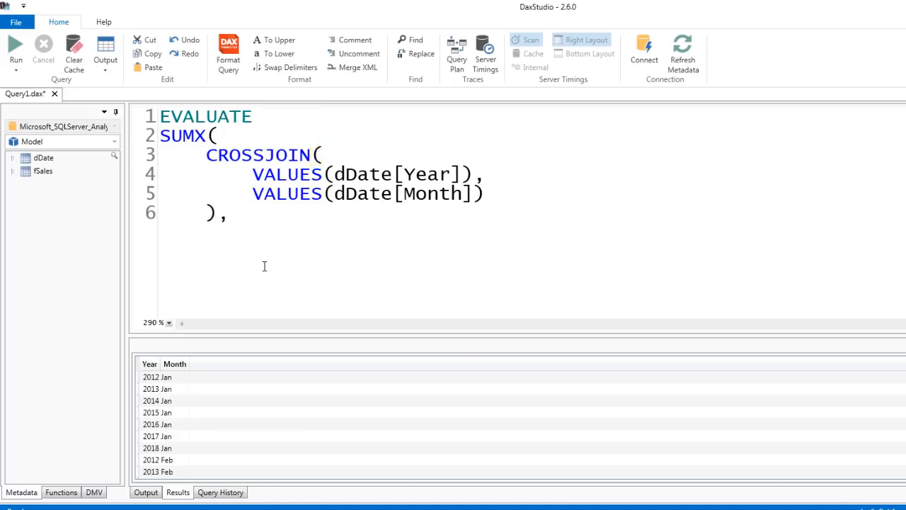
key("Return")
type("I")
key("Tab")
type("(")
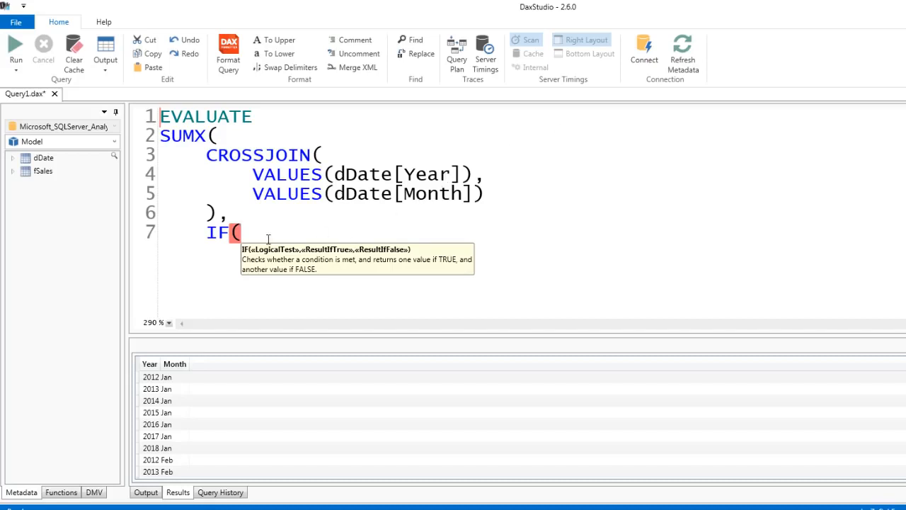
type("[")
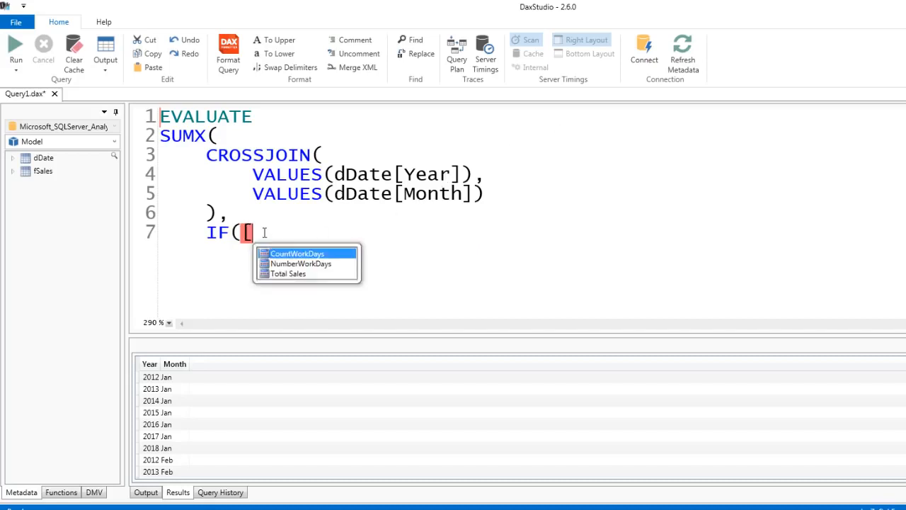
key("Down")
key("Down")
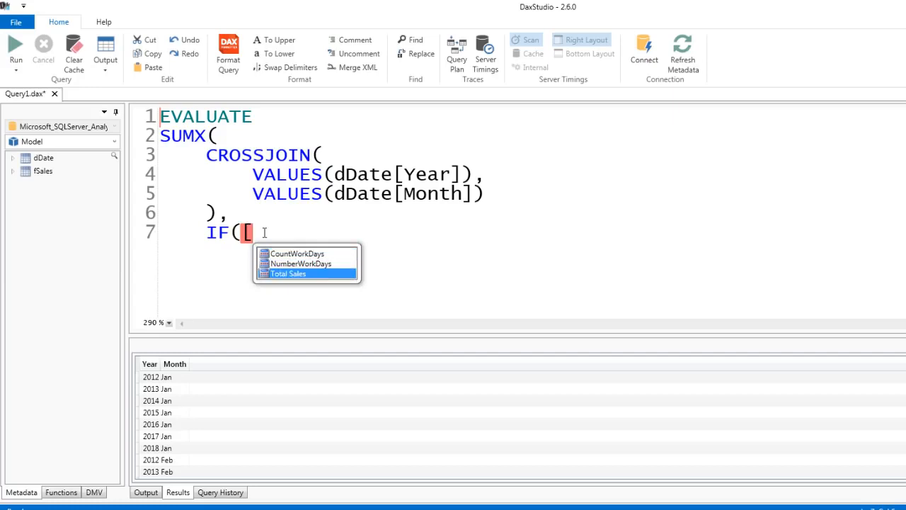
key("Return")
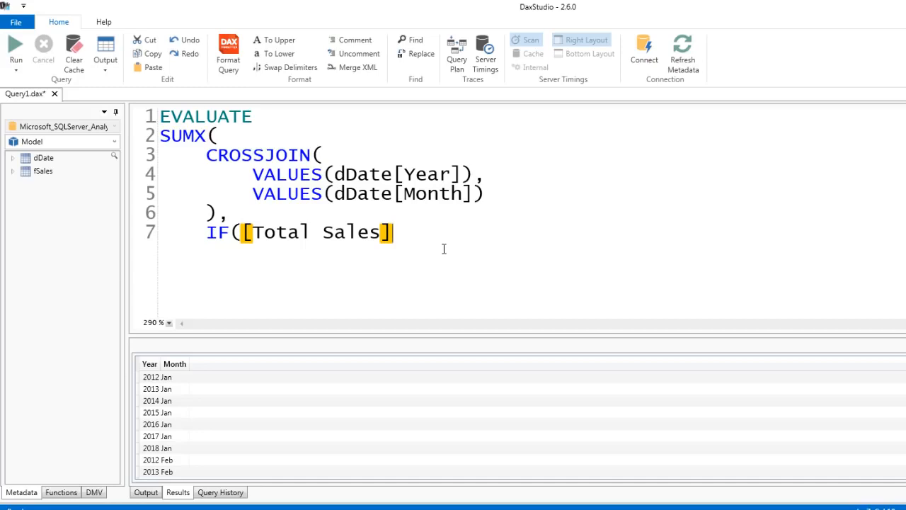
type(">0")
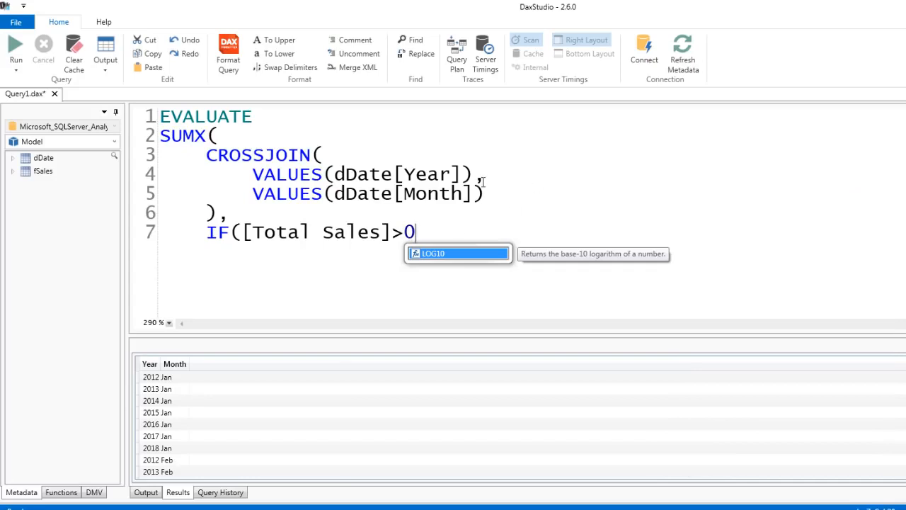
type(",")
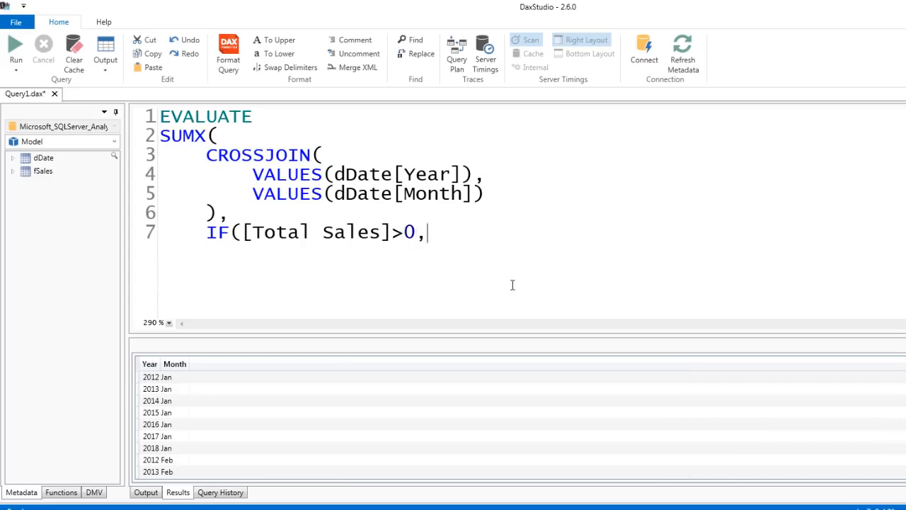
Step: Complete the IF with [NumberWorkDays] as its true result and close IF and SUMX on separate lines
type("[")
key("Down")
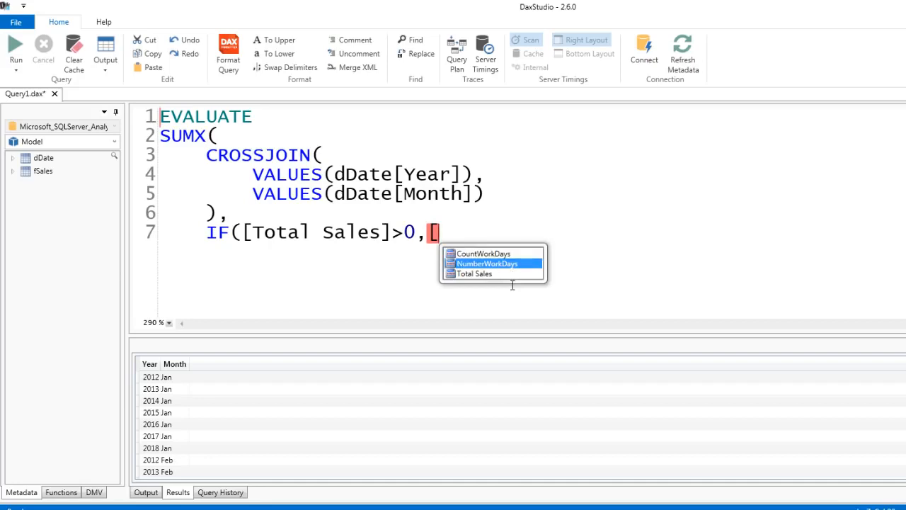
key("Return")
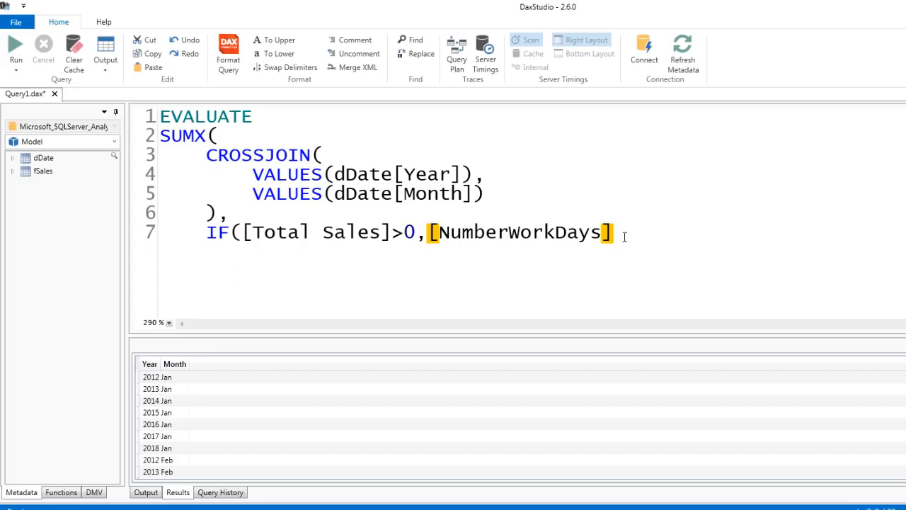
key("Return")
type(")")
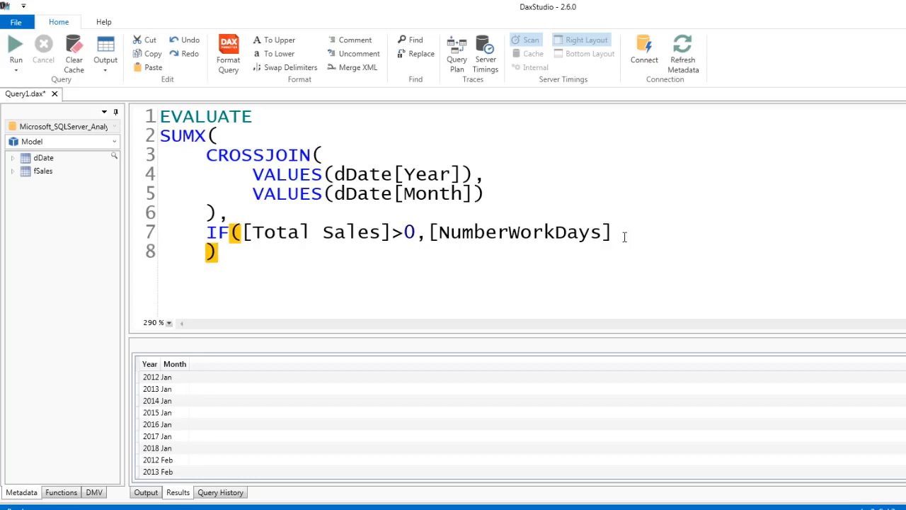
key("Return")
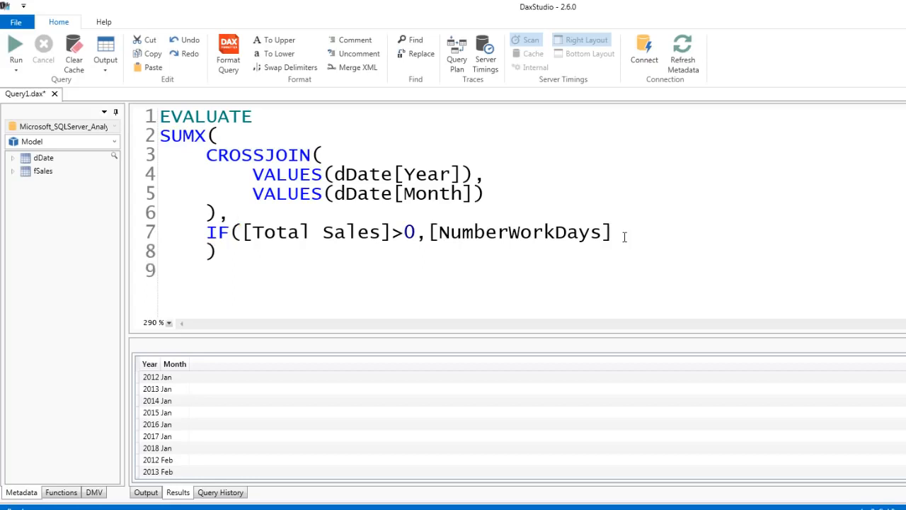
type(")")
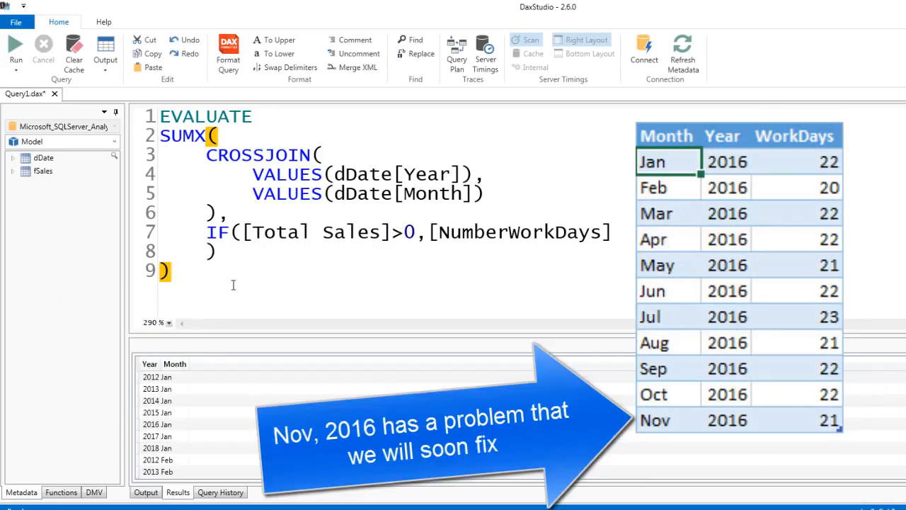
Step: Copy the complete SUMX expression and use it in Power Pivot to replace the COUNTROWS formula of the CountWorkDays measure
left_click_drag(170, 271, 147, 141)
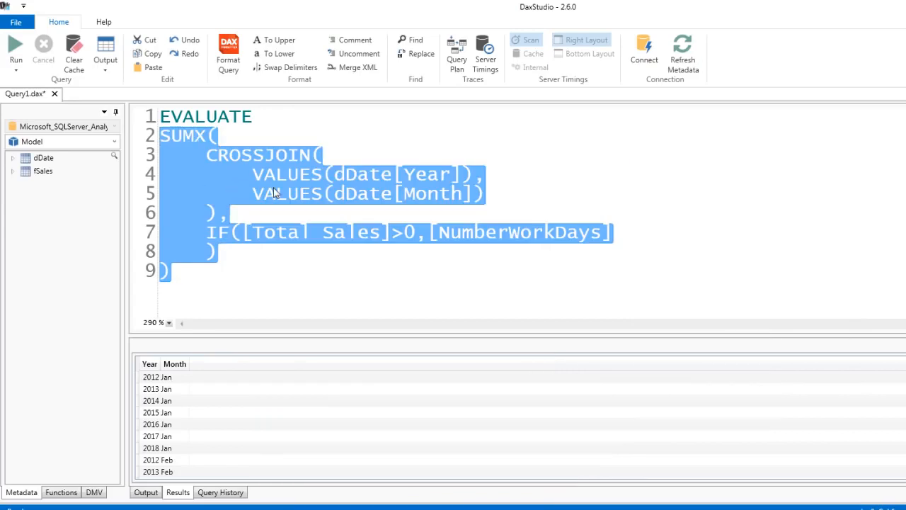
key("ctrl+c")
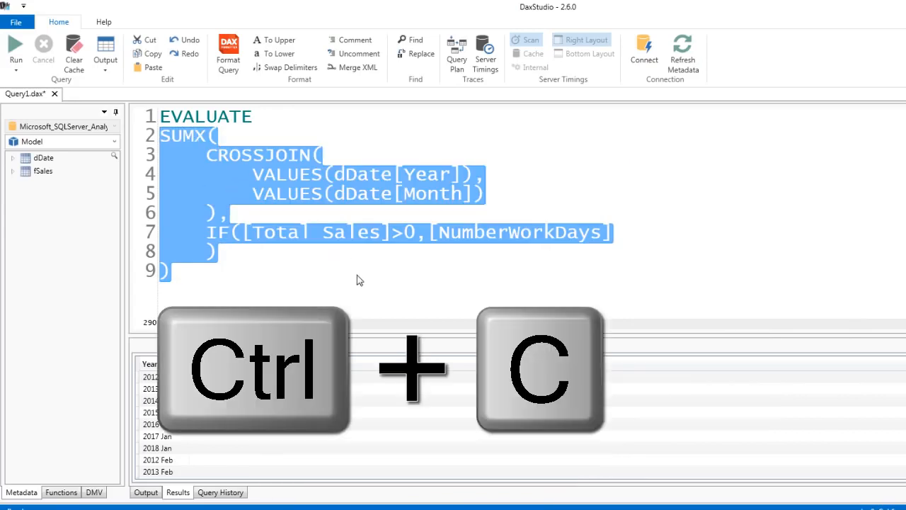
key("alt+Tab")
key("alt+Tab")
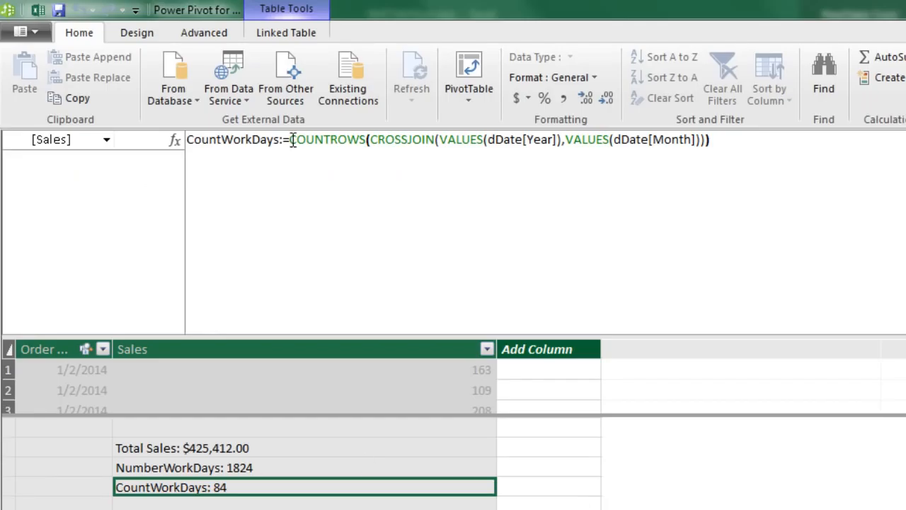
left_click_drag(292, 140, 824, 178)
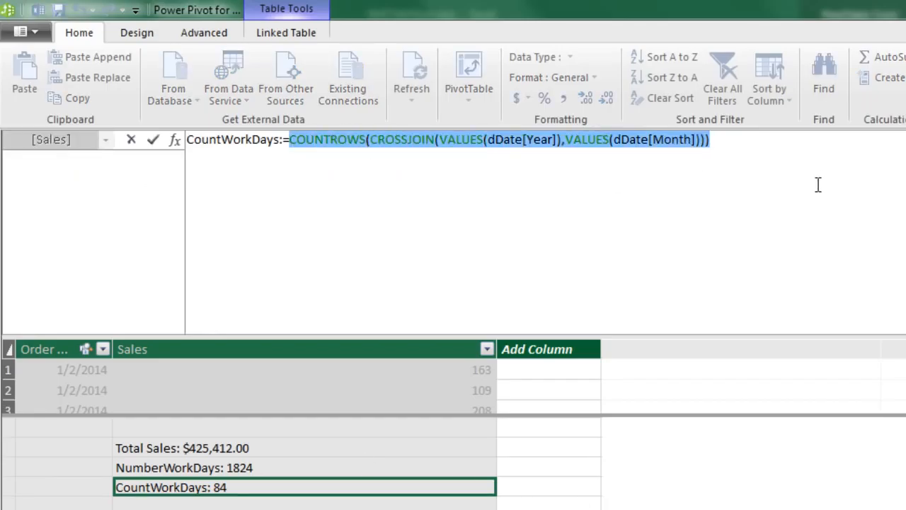
key("ctrl+v")
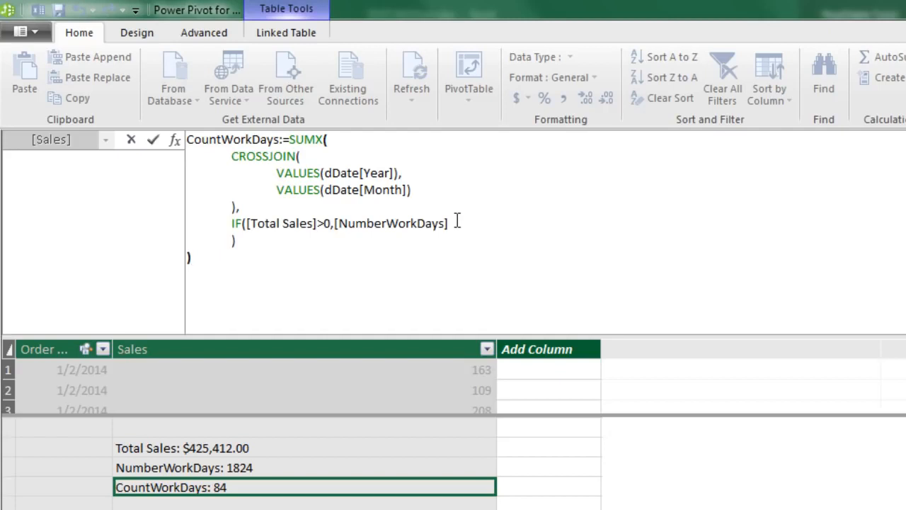
key("Return")
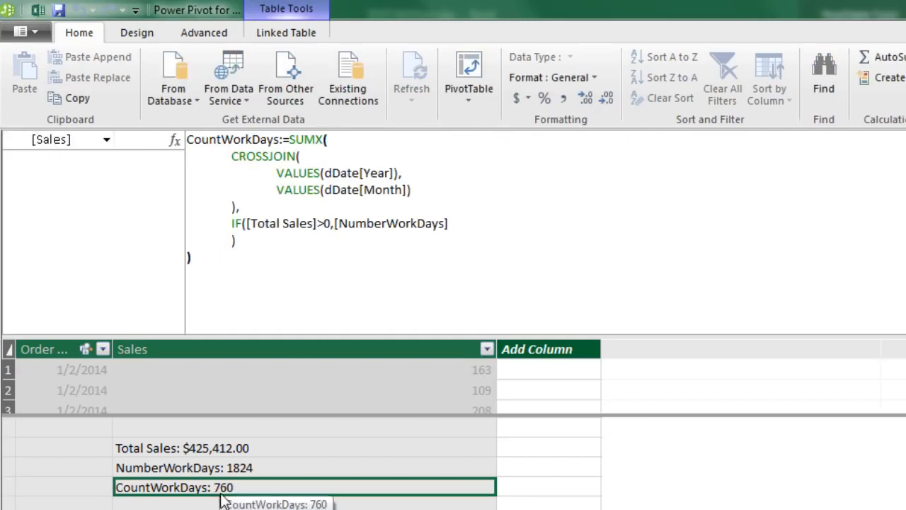
Step: Switch to Excel and examine the PivotTable's CountWorkDays totals, selecting the November 2016 value
key("alt+Tab")
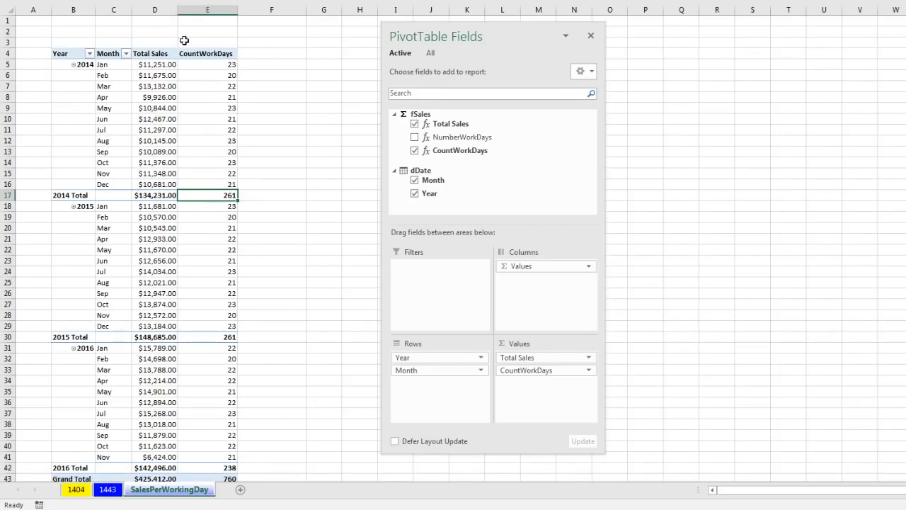
scroll(256, 429, "down", 2)
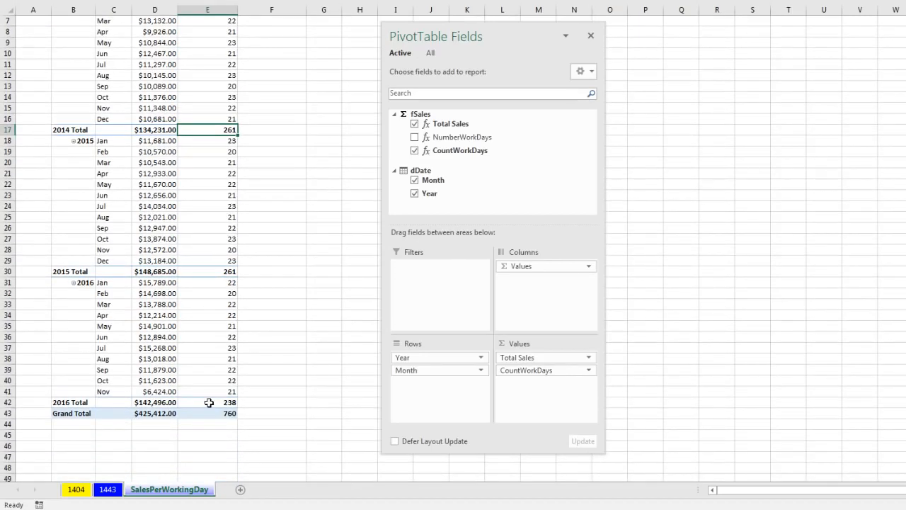
left_click(234, 392)
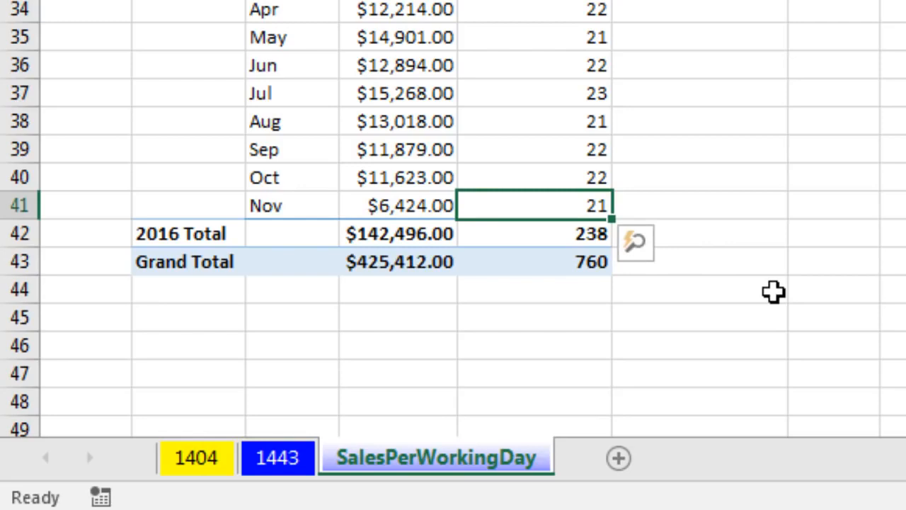
Step: Switch to DAX Studio, wrap the SUMX expression in a ROW function with the column name "X", and run the query
key("ctrl+Home")
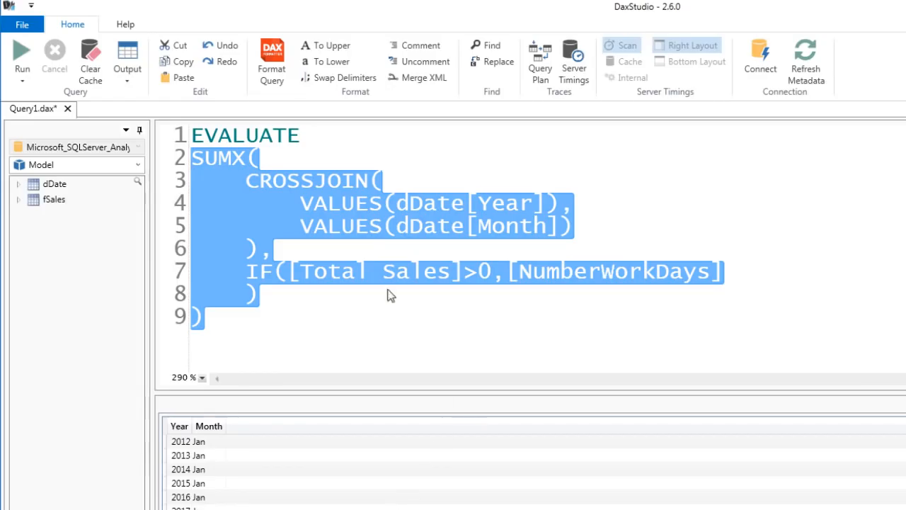
left_click(323, 138)
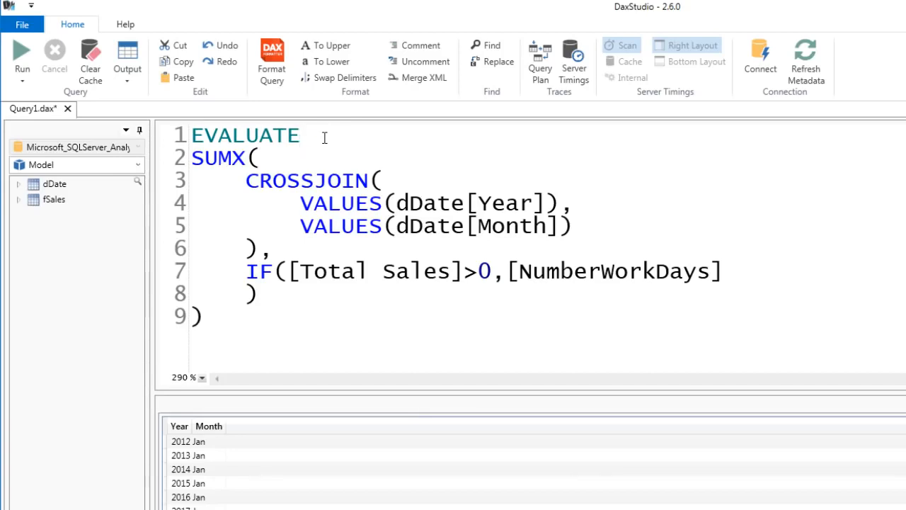
key("Return")
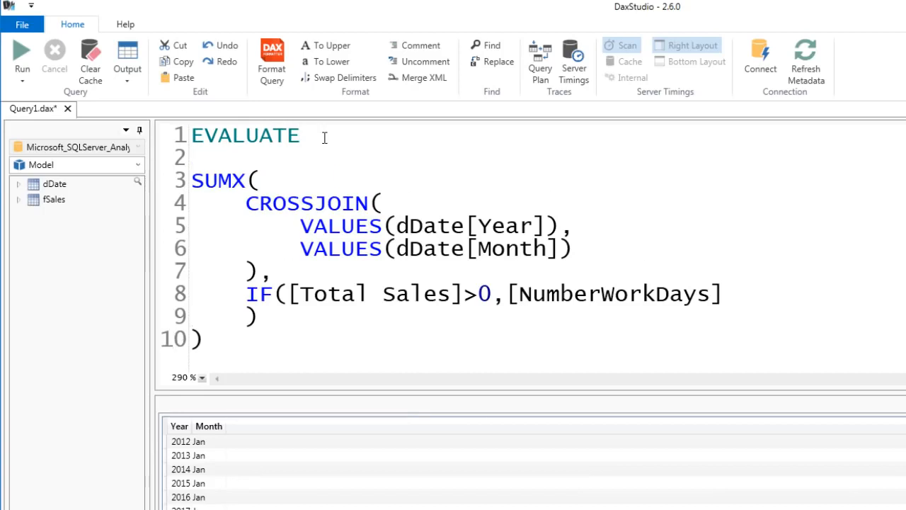
type("ROW")
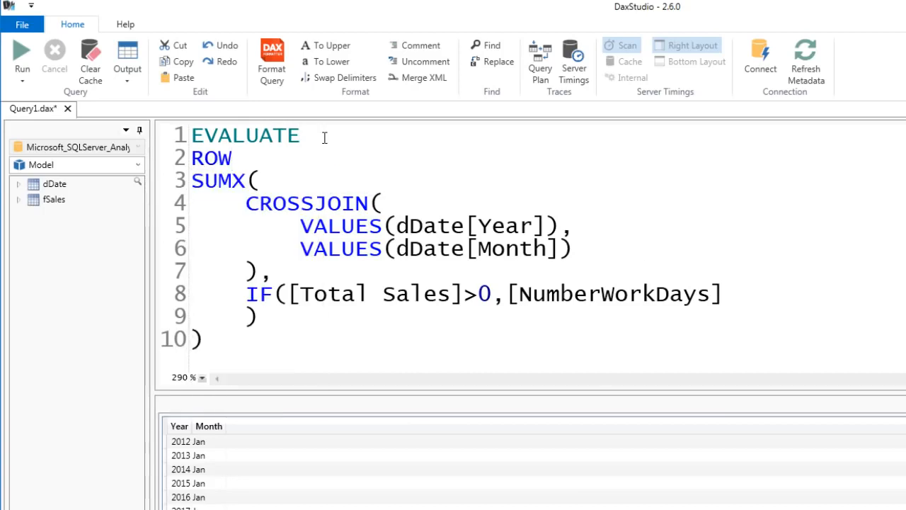
type("(")
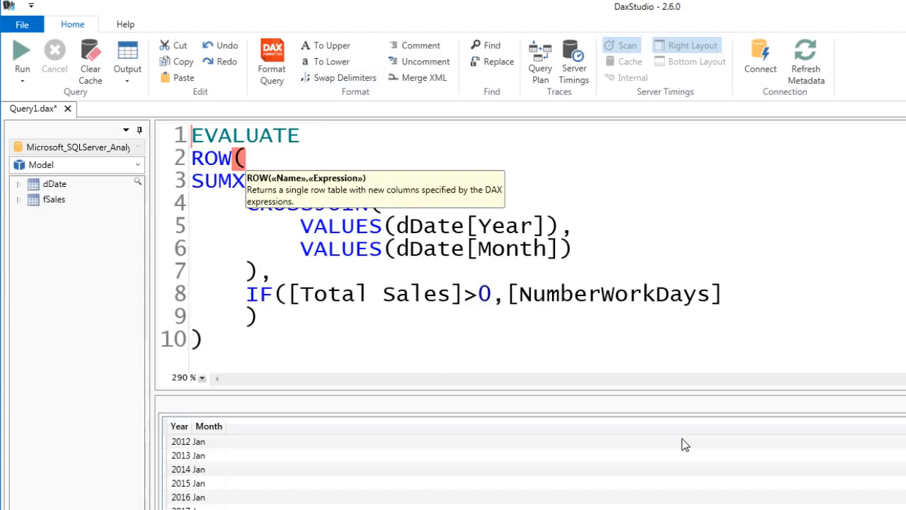
type("\"X\"")
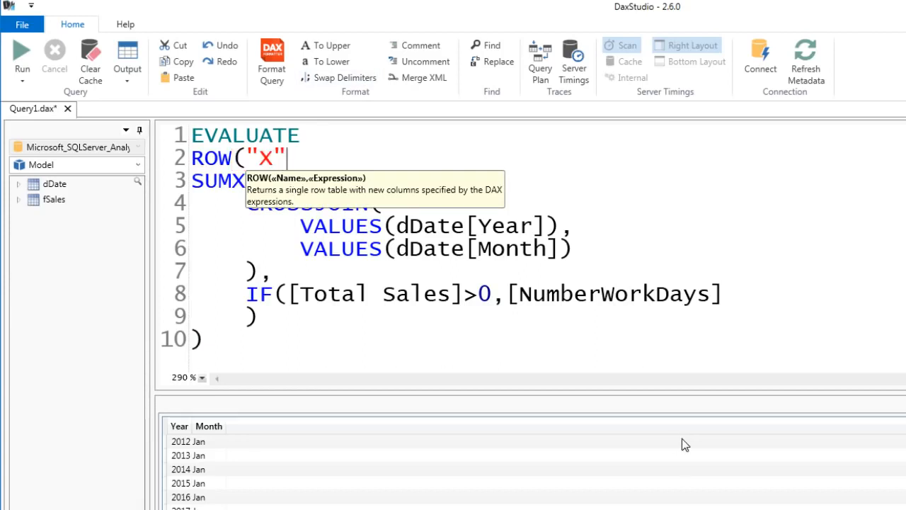
type(",")
left_click(254, 349)
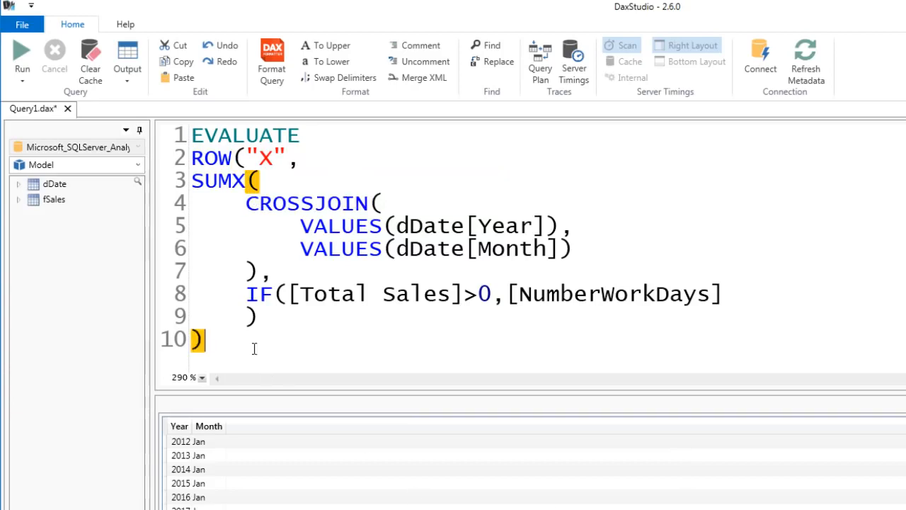
type(")")
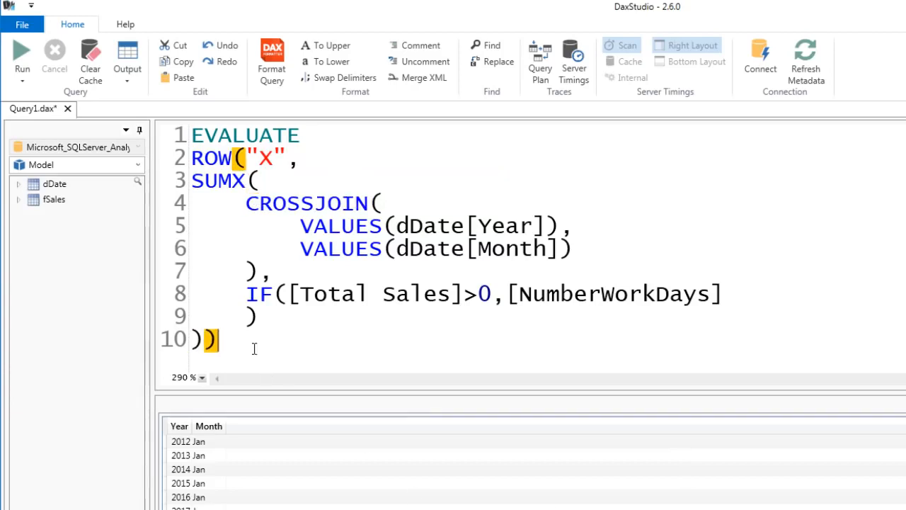
left_click(21, 53)
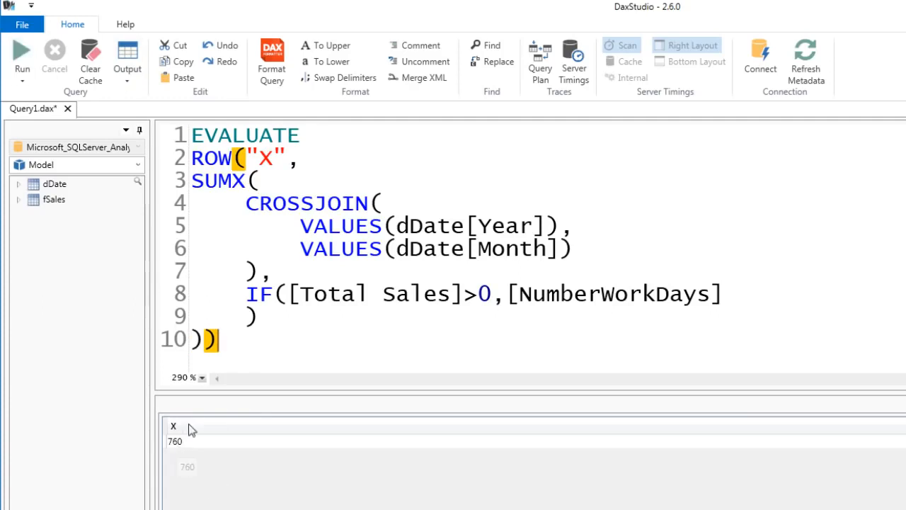
Step: Remove ROW's closing parenthesis, insert a blank line after ROW("X", and indent the SUMX block by two levels
key("BackSpace")
left_click(324, 164)
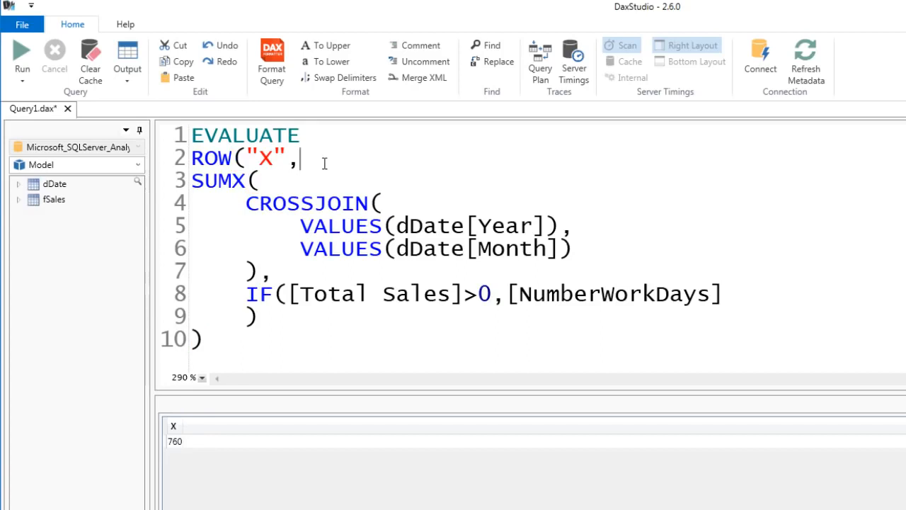
key("Return")
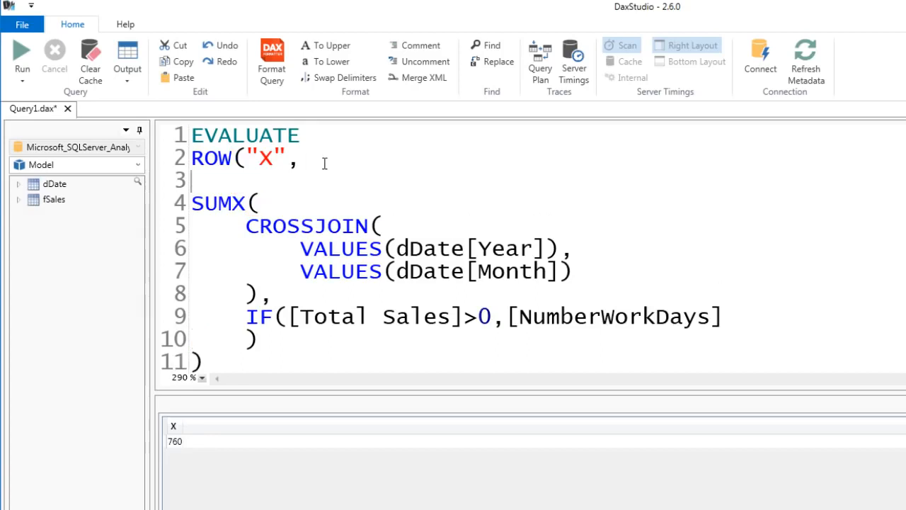
left_click(212, 361, "shift")
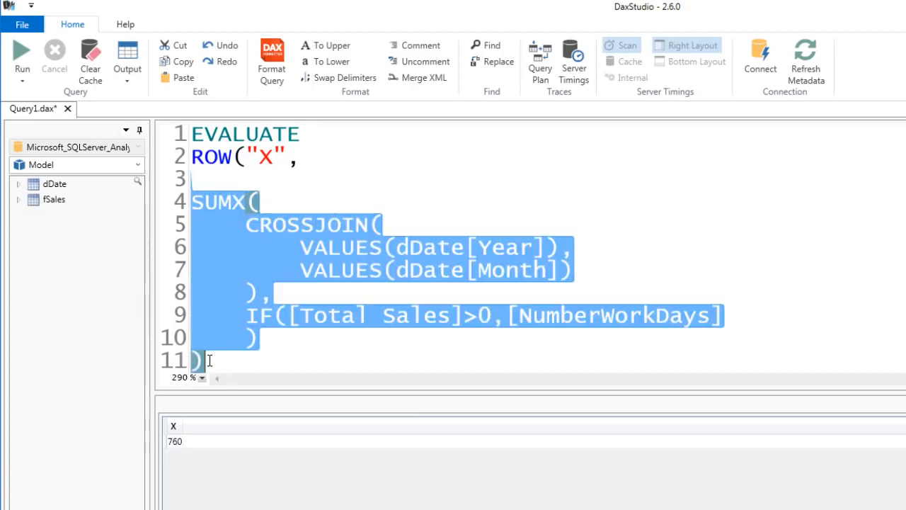
key("Tab")
key("shift+Tab")
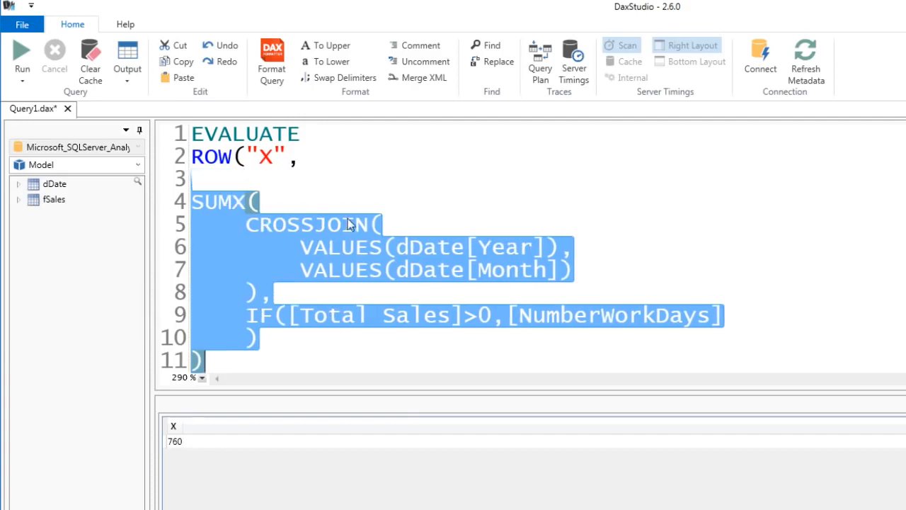
key("Tab")
key("Tab")
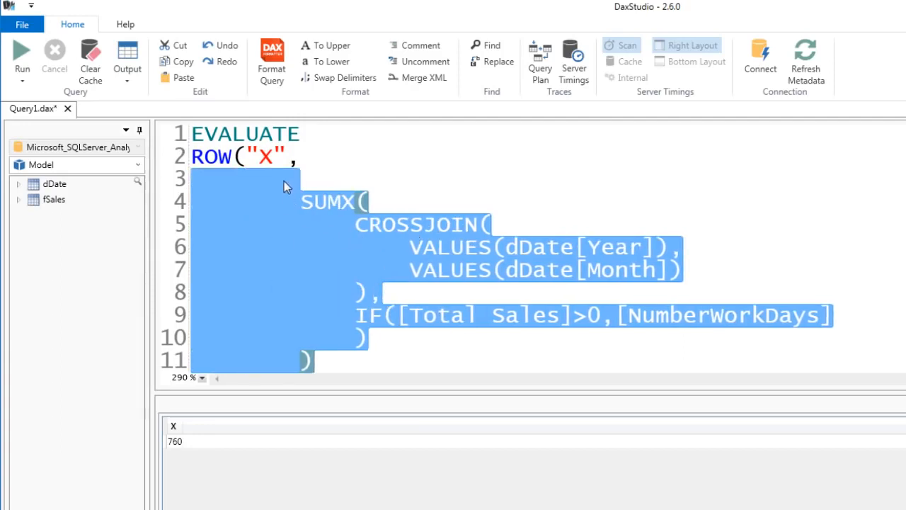
Step: Insert CALCULATE( with one level of indentation on the blank line above SUMX, leaving nothing after the parenthesis
left_click(209, 180)
key("Tab")
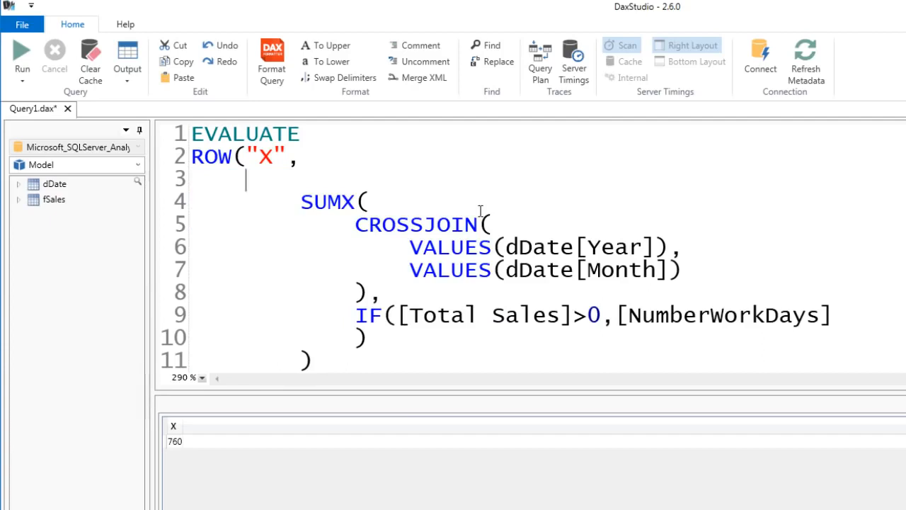
type("c")
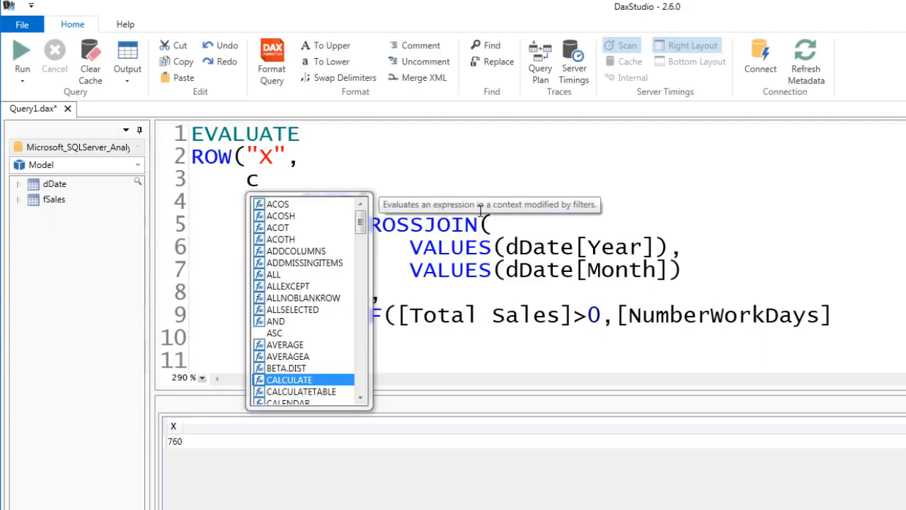
type("(")
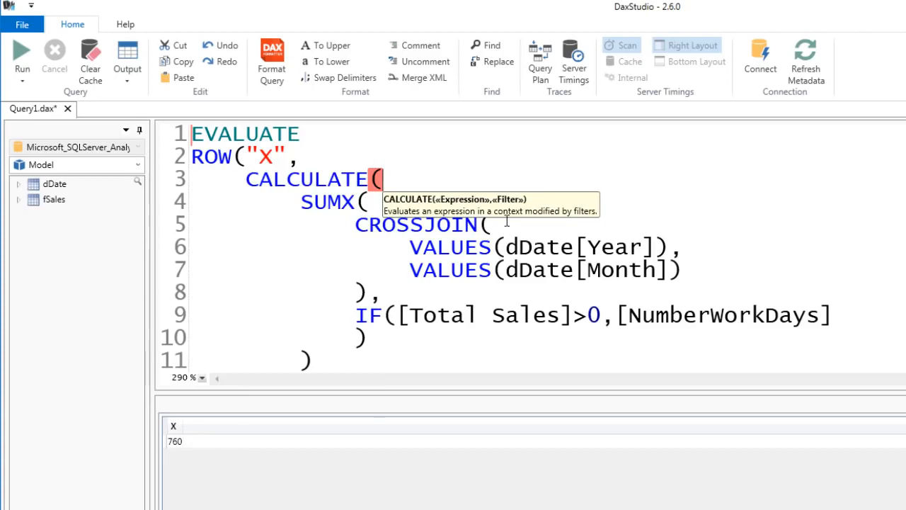
left_click(430, 177)
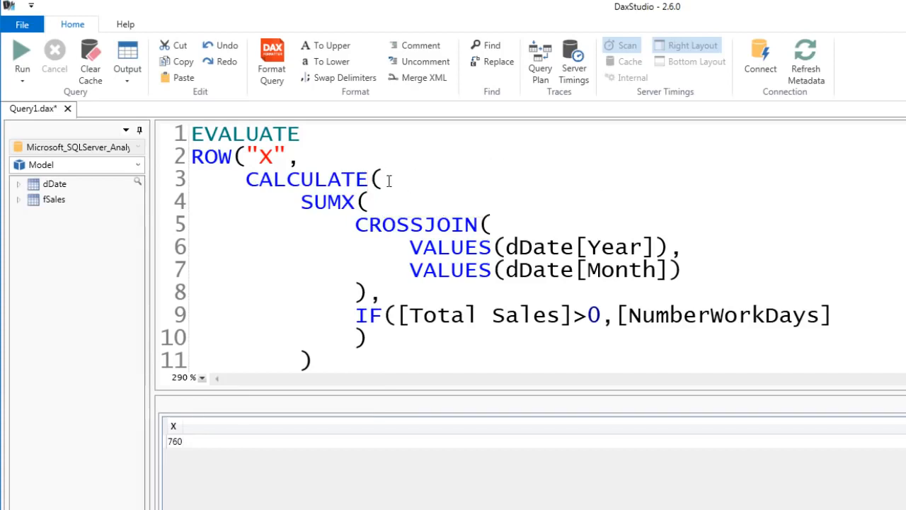
key("BackSpace")
Step: Add a comma after SUMX's closing parenthesis and start CALCULATE's filter argument on a new line with dDate[Dates]
left_click(333, 365)
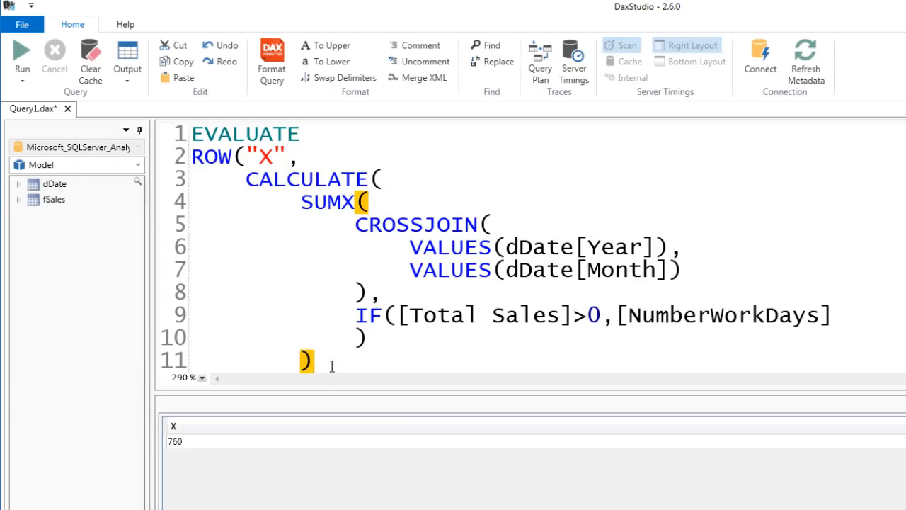
type(",")
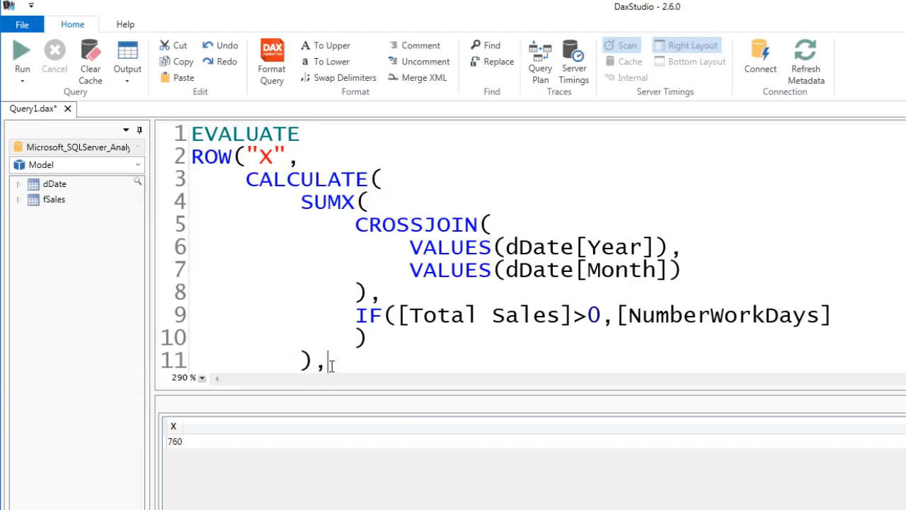
key("Return")
scroll(397, 337, "down", 2, "ctrl")
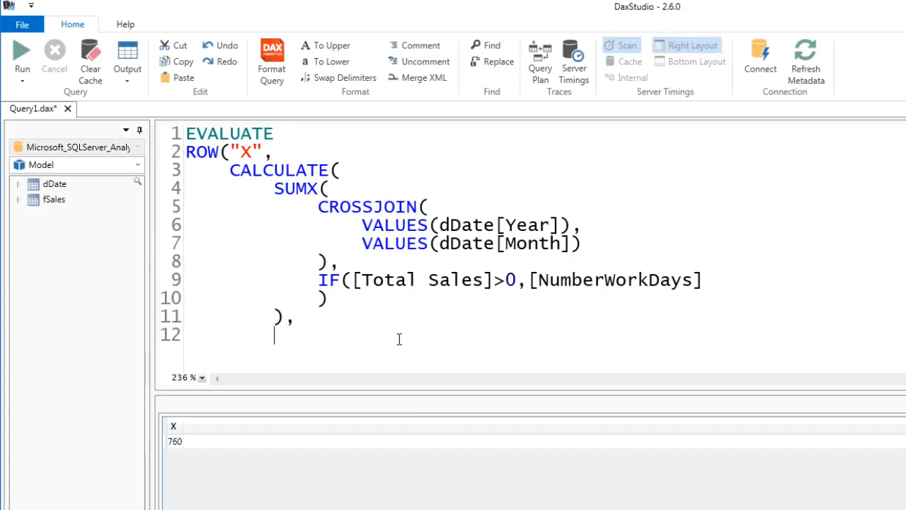
left_click(18, 184)
double_click(66, 201)
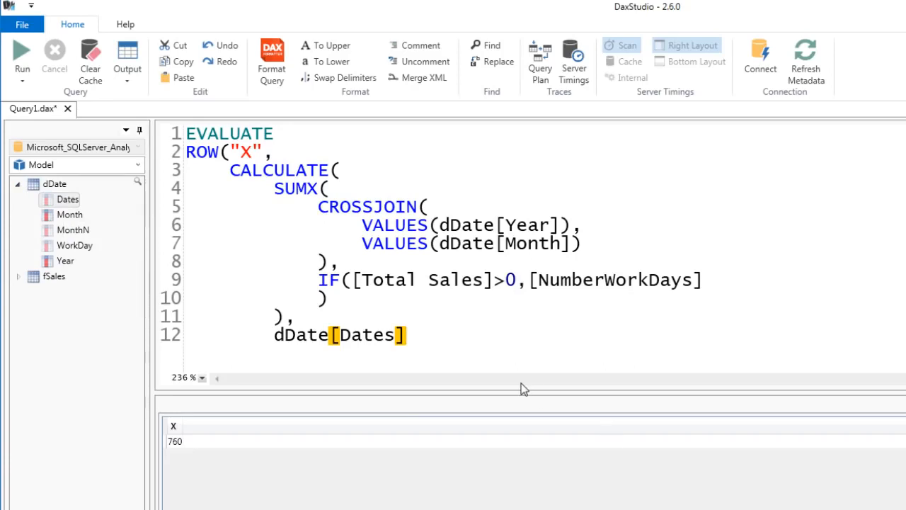
Step: Complete the date condition after dDate[Dates] with <=MAX(fSales[Order Date])
type("<=MAX(")
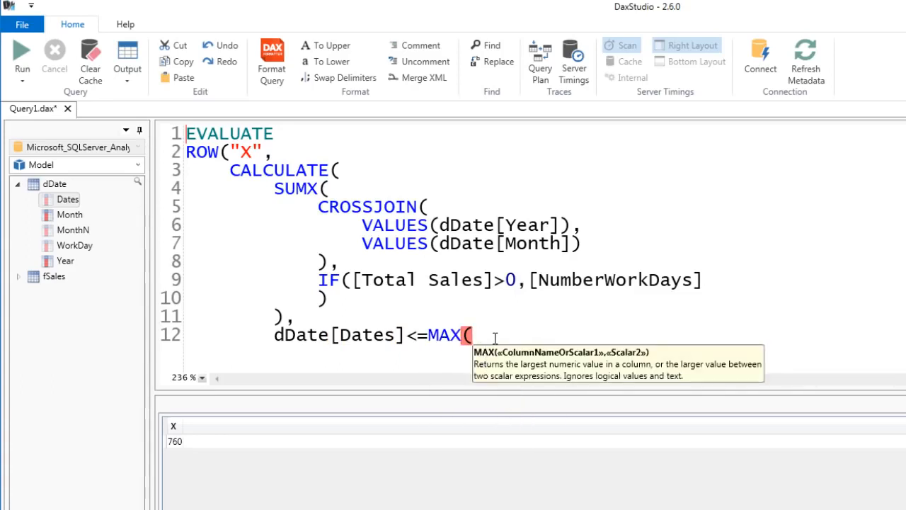
type("fs")
key("BackSpace")
key("BackSpace")
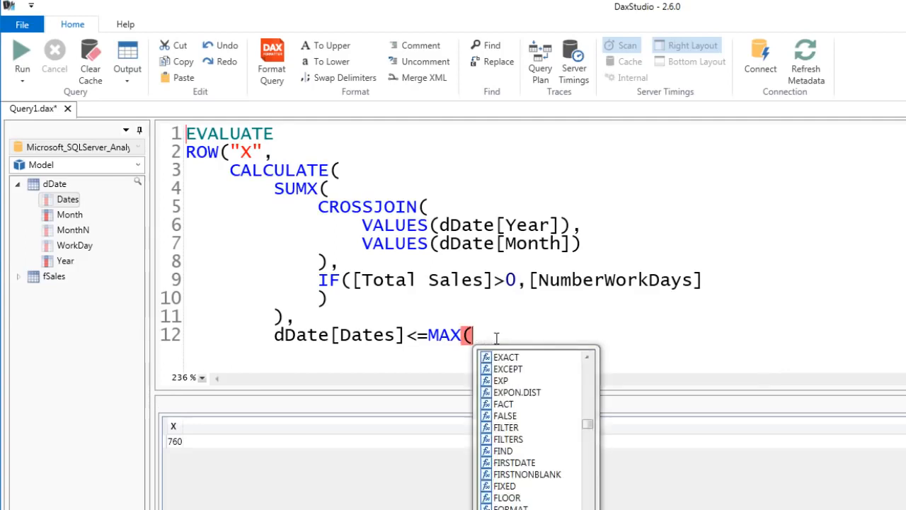
left_click(18, 277)
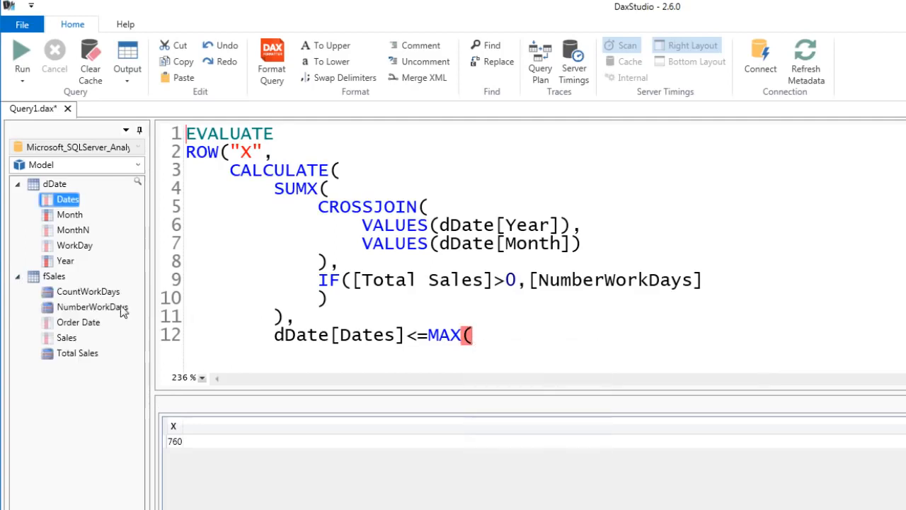
double_click(78, 323)
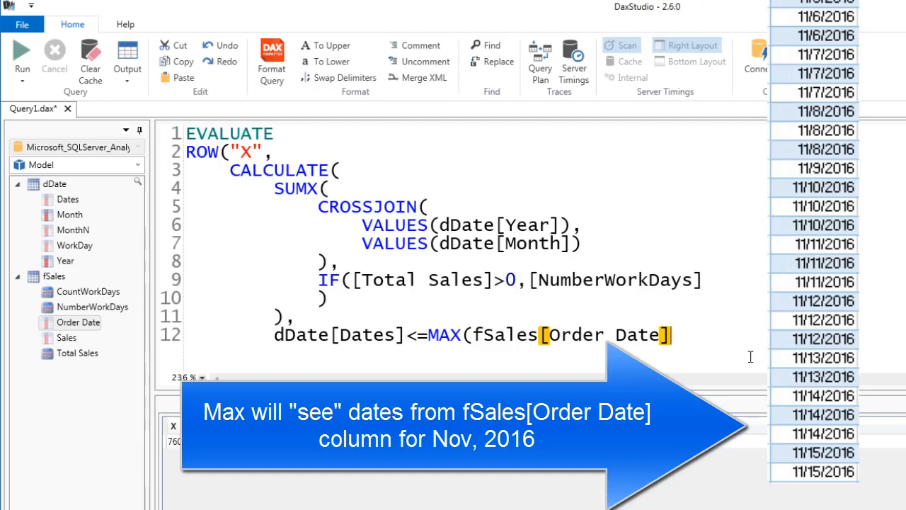
type(")")
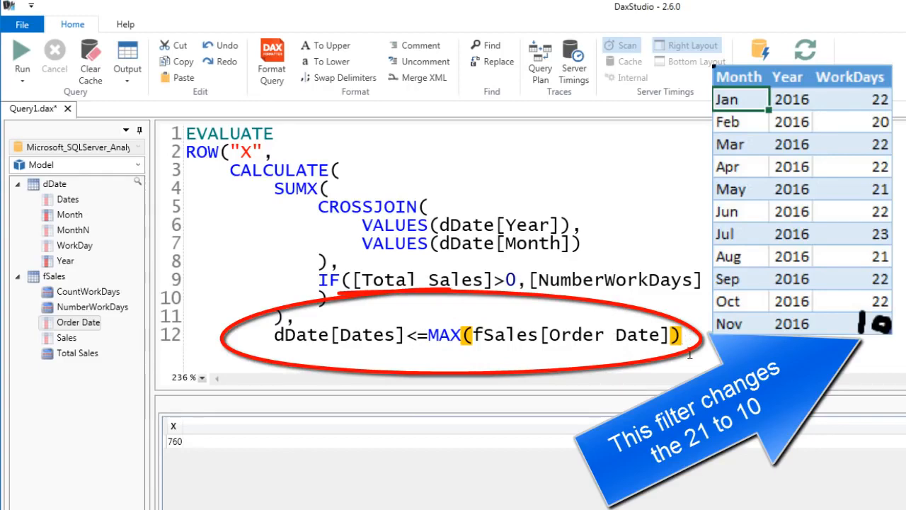
Step: Close CALCULATE and ROW with parentheses on separate lines and run the query
key("Return")
key("BackSpace")
type(")")
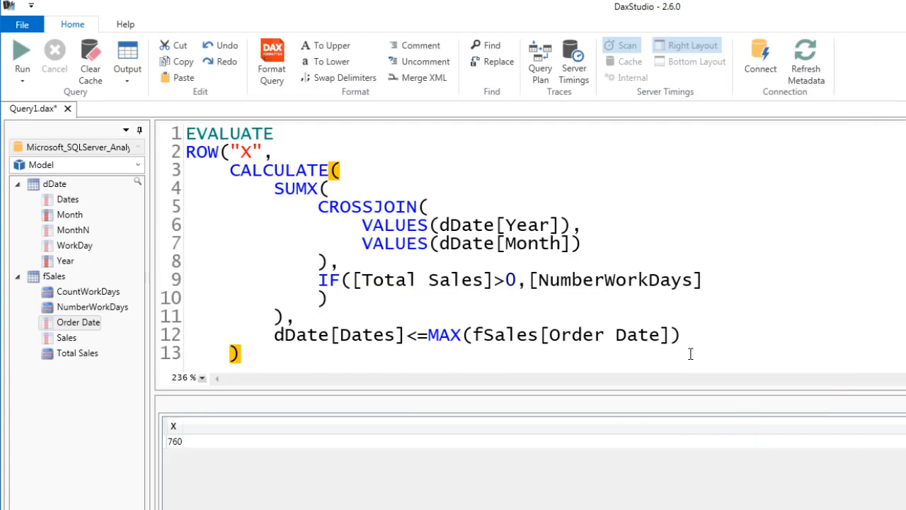
key("Return")
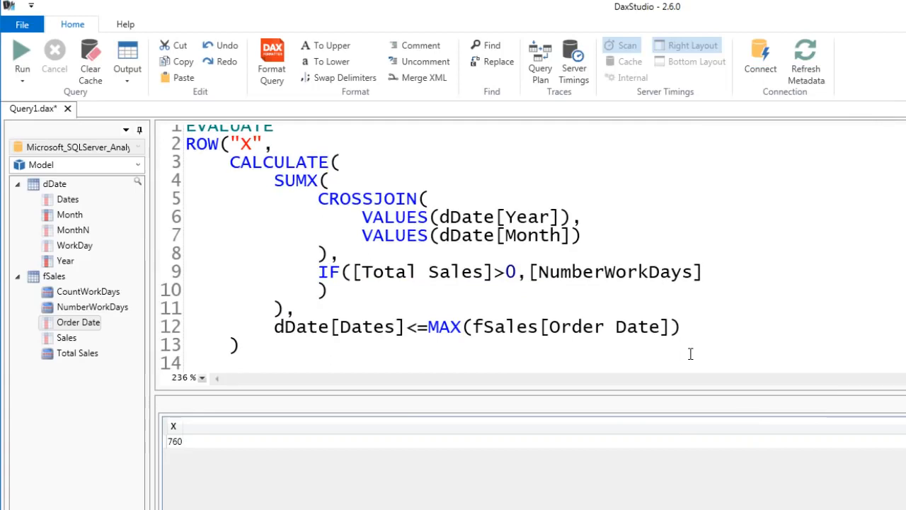
type(")")
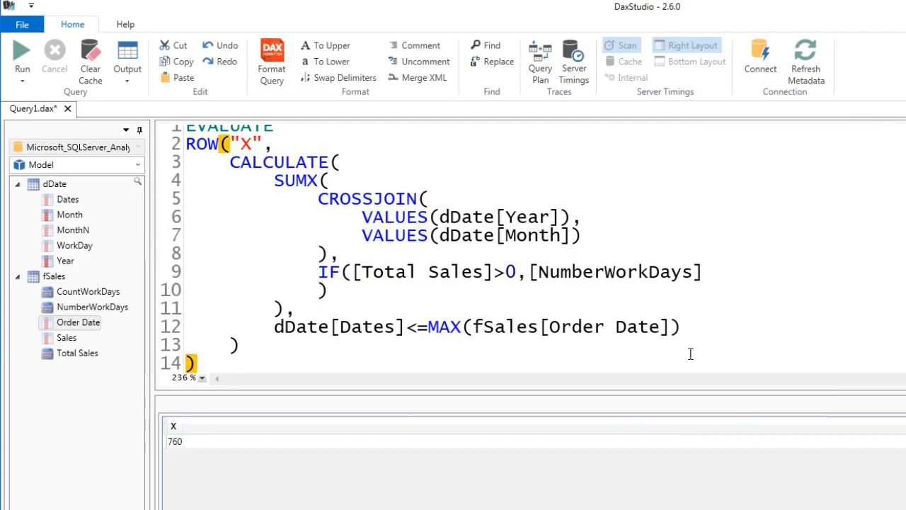
left_click(21, 50)
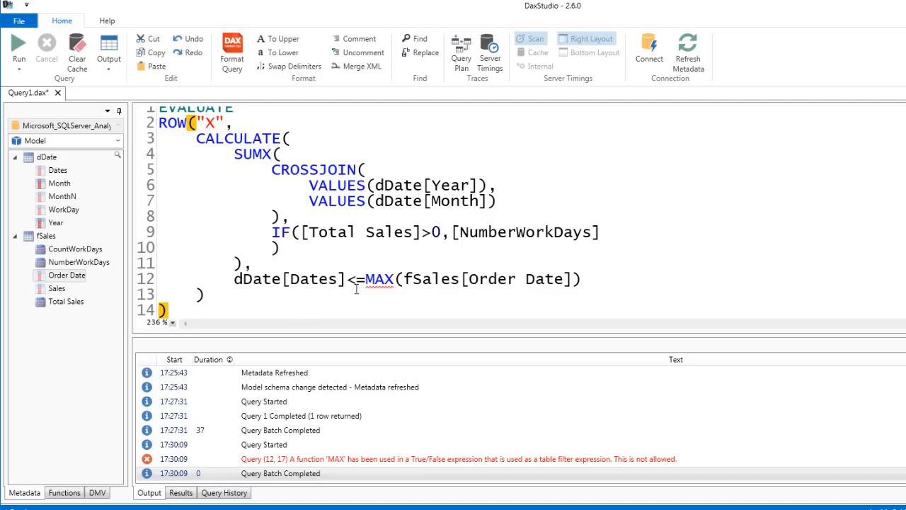
Step: Wrap the date condition on line 12 in FILTER with dDate as its table argument, and close FILTER with a parenthesis
left_click_drag(365, 279, 506, 289)
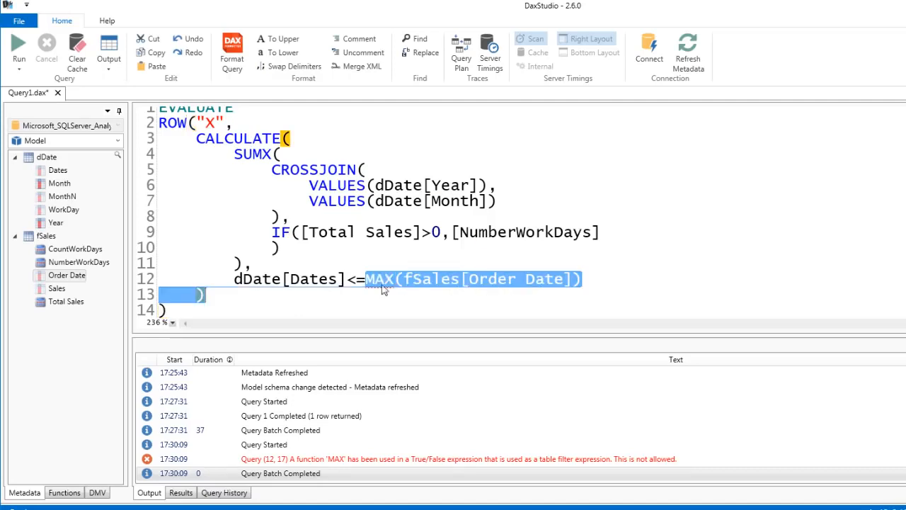
left_click(235, 279)
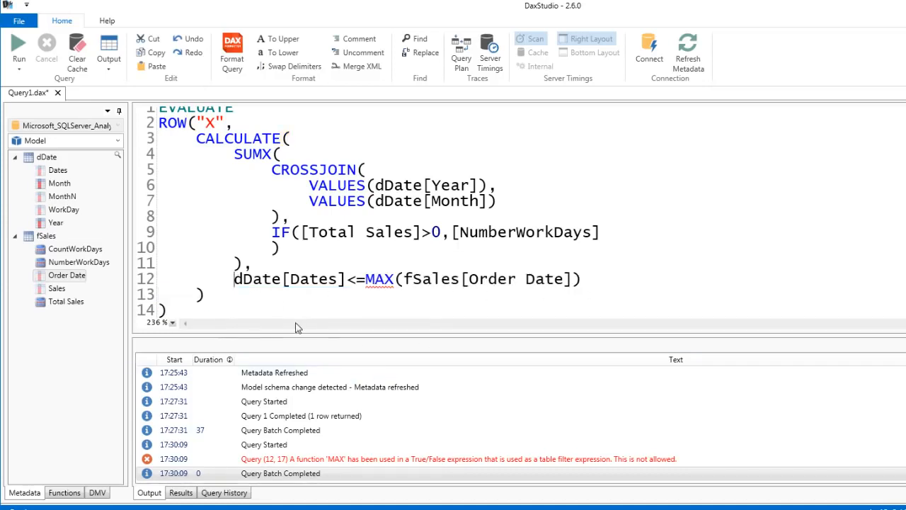
type("fi")
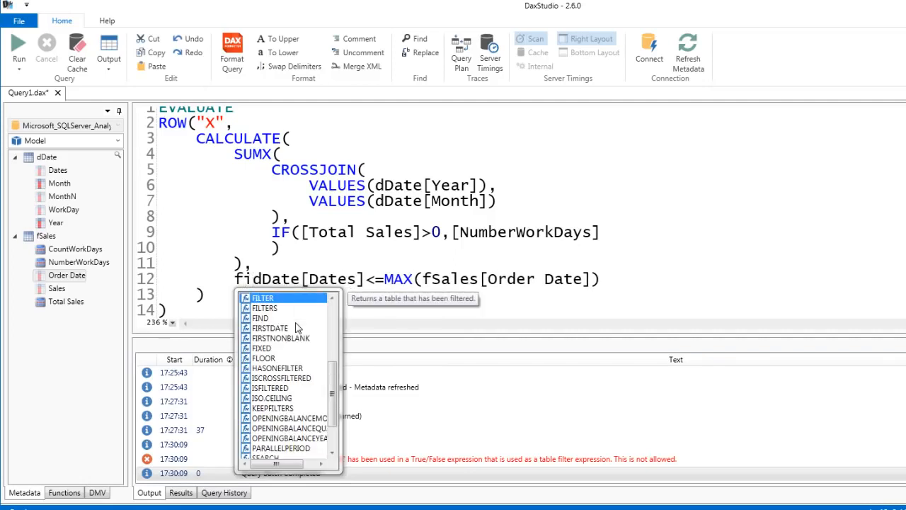
key("Tab")
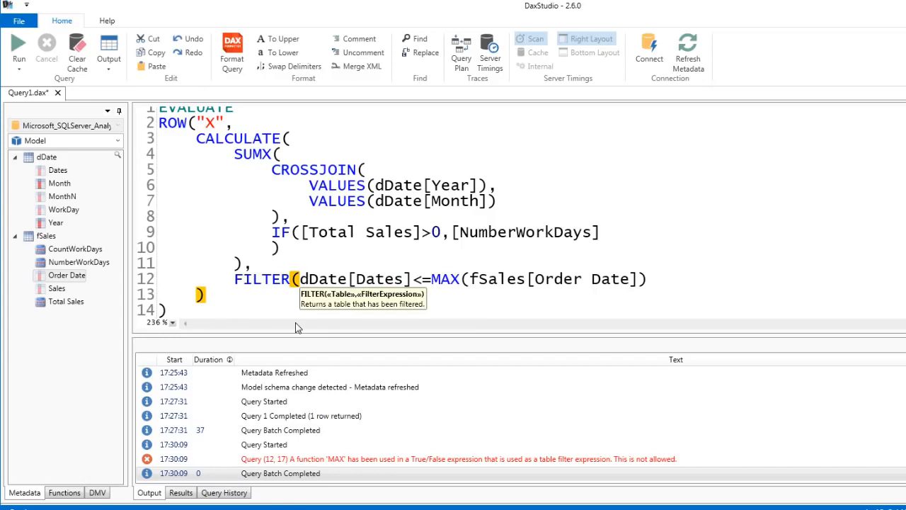
double_click(46, 158)
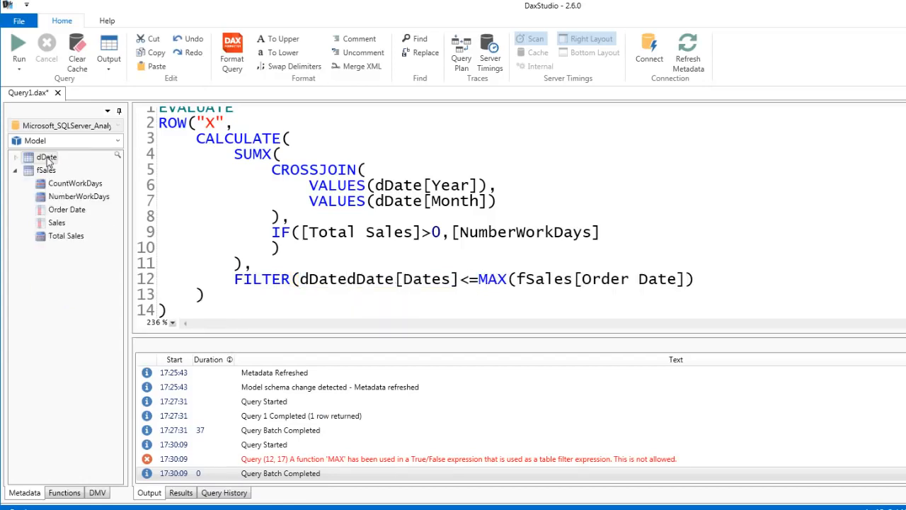
type(",")
left_click_drag(356, 282, 707, 283)
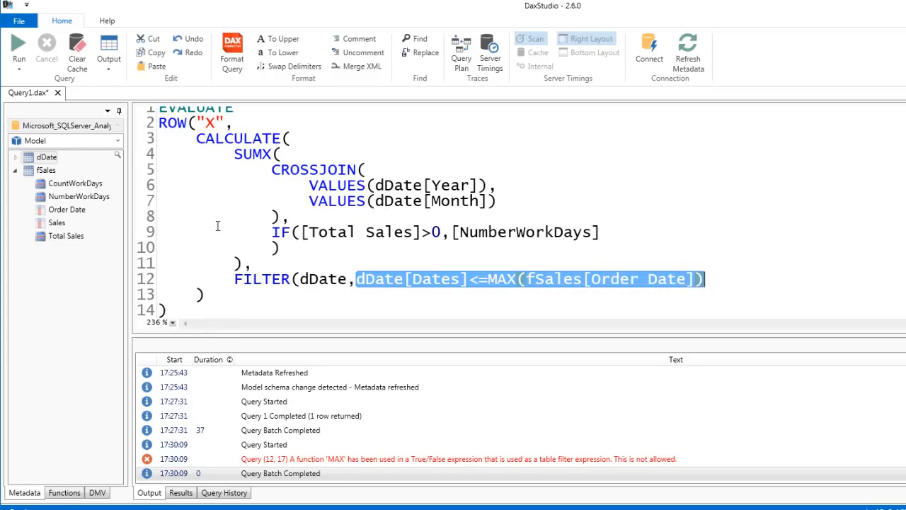
left_click(713, 286)
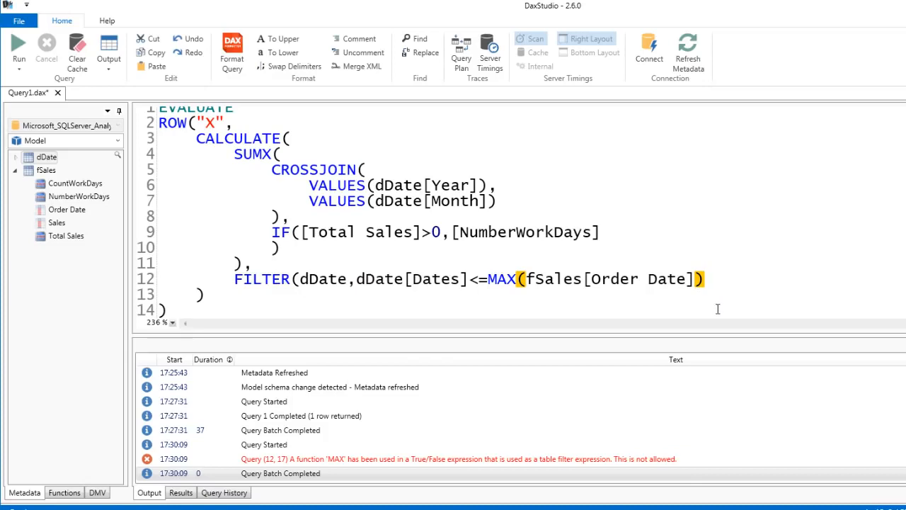
type(")")
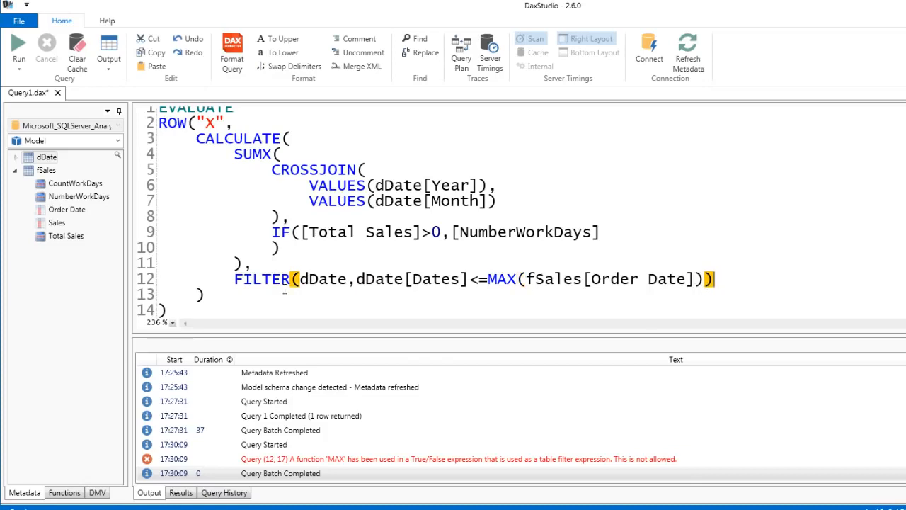
Step: Lay out FILTER over several lines, with dDate, the date condition and the closing parenthesis each on its own line
left_click(301, 281)
key("Return")
key("Tab")
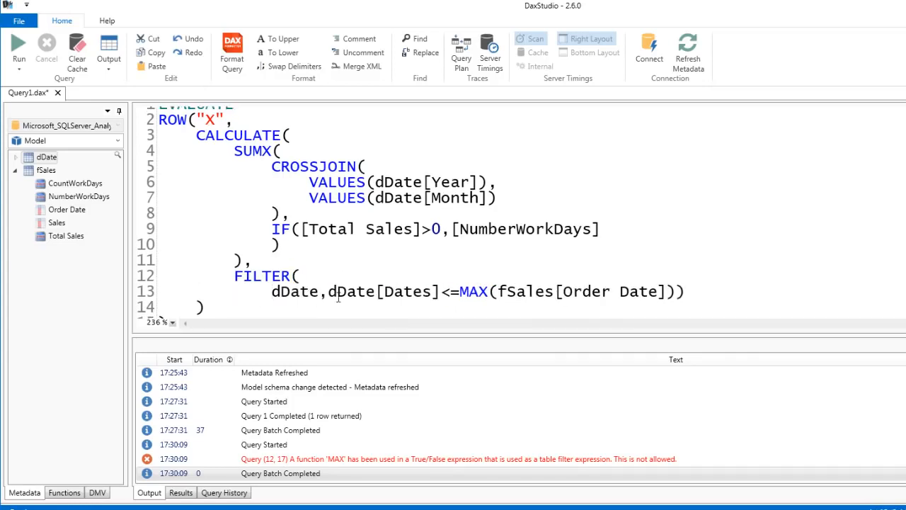
left_click(329, 296)
key("Return")
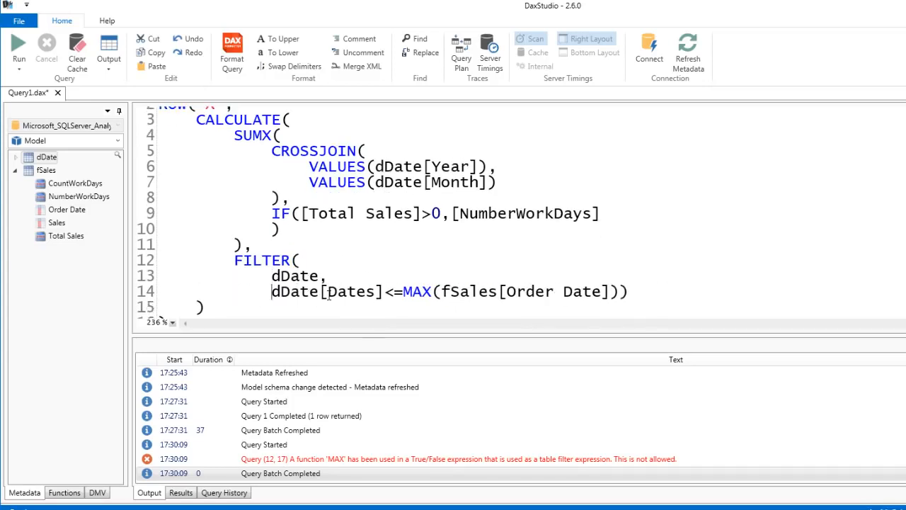
left_click(650, 287)
key("BackSpace")
key("Return")
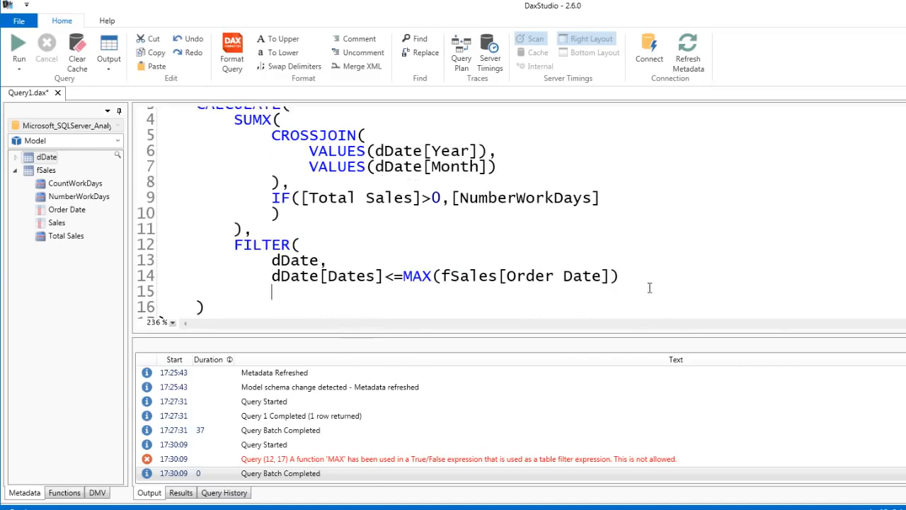
type(")")
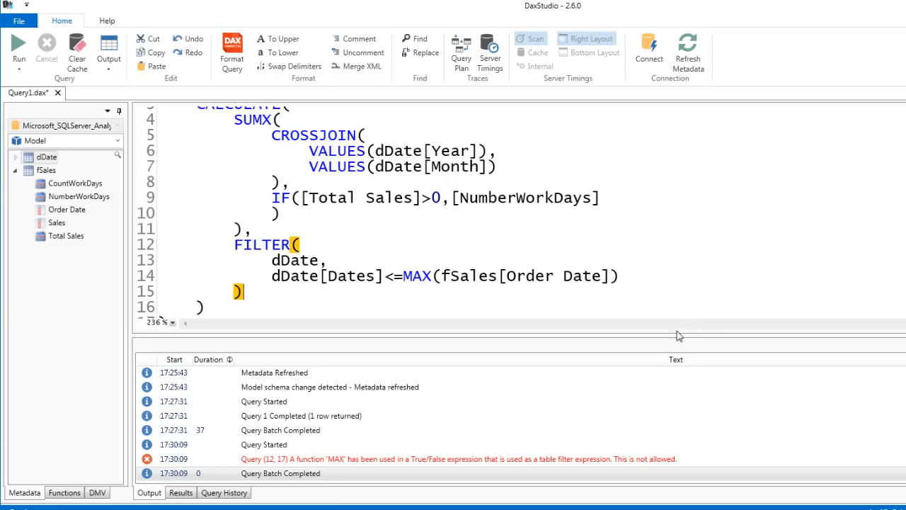
Step: Check the query's closing parentheses down to the end of ROW and run the query
scroll(671, 318, "down", 3)
key("Down")
key("Down")
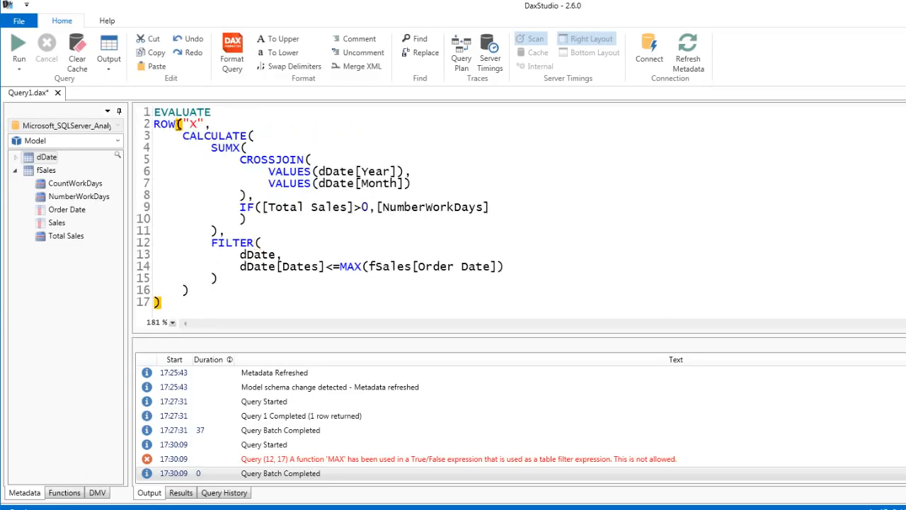
left_click(18, 46)
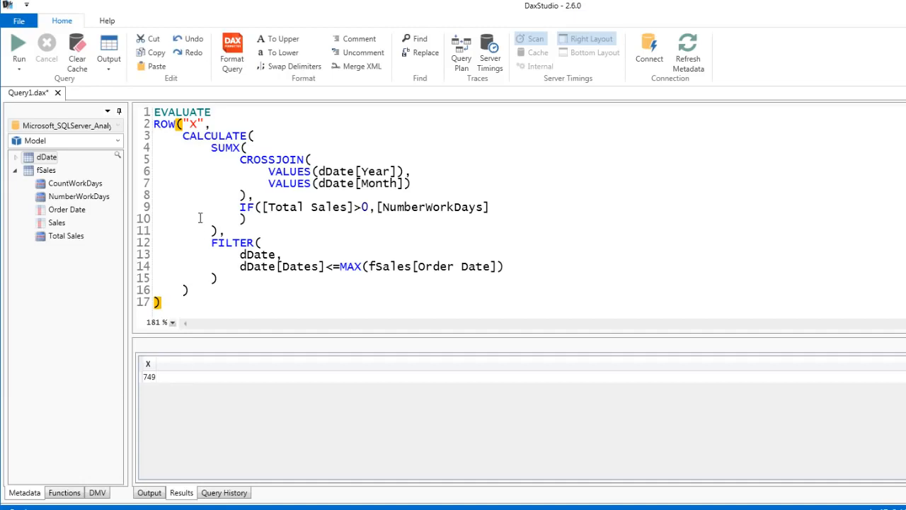
Step: Copy the whole CALCULATE expression inside ROW and switch to the Power Pivot window
left_click_drag(182, 137, 230, 294)
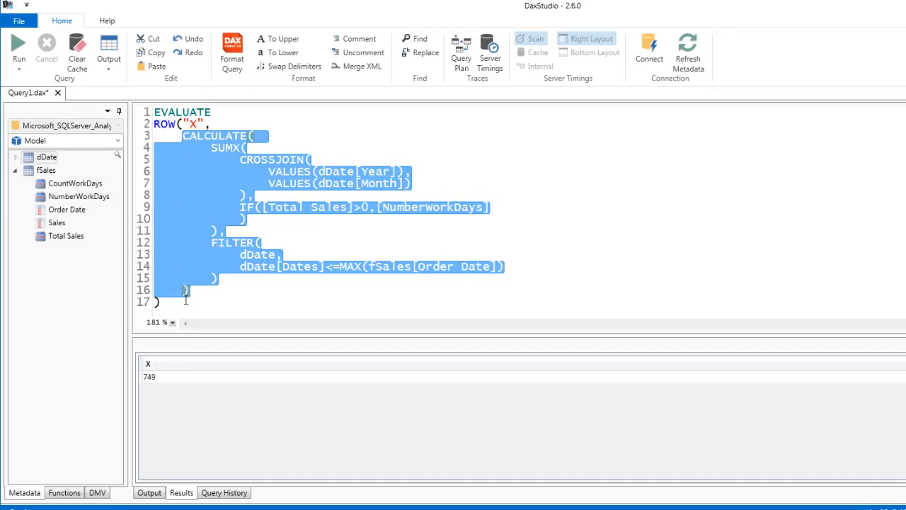
key("ctrl+c")
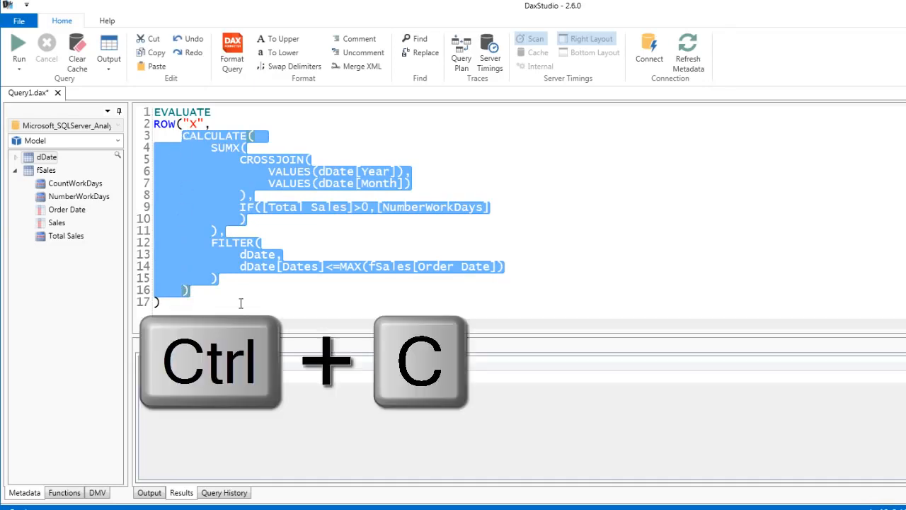
key("alt+Tab")
key("alt+Tab")
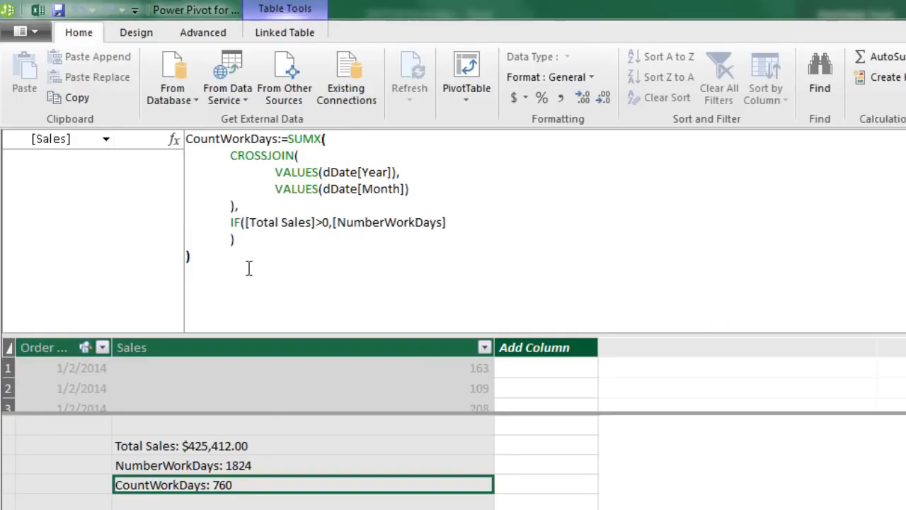
Step: Replace the SUMX expression in the CountWorkDays measure with the copied CALCULATE formula, and enlarge the formula bar to fit it
left_click_drag(206, 262, 288, 136)
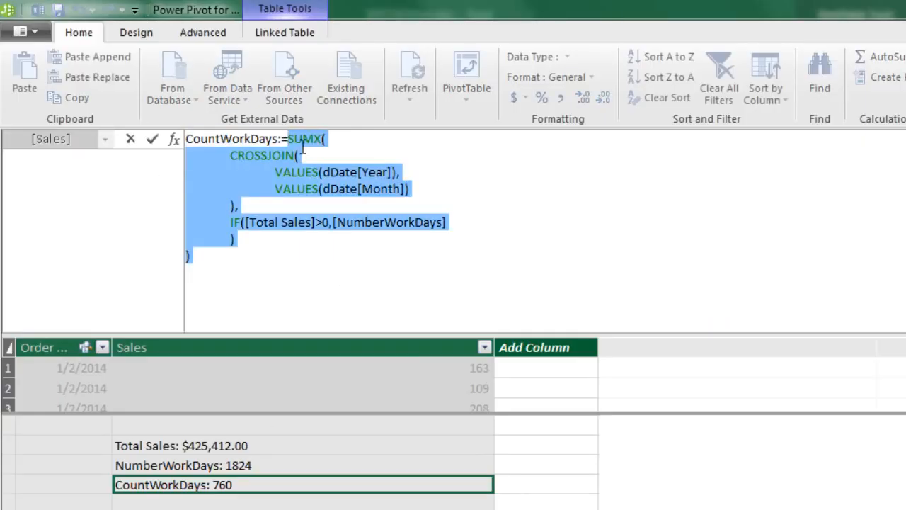
key("ctrl+v")
key("ctrl+v")
scroll(564, 293, "up", 1)
key("Return")
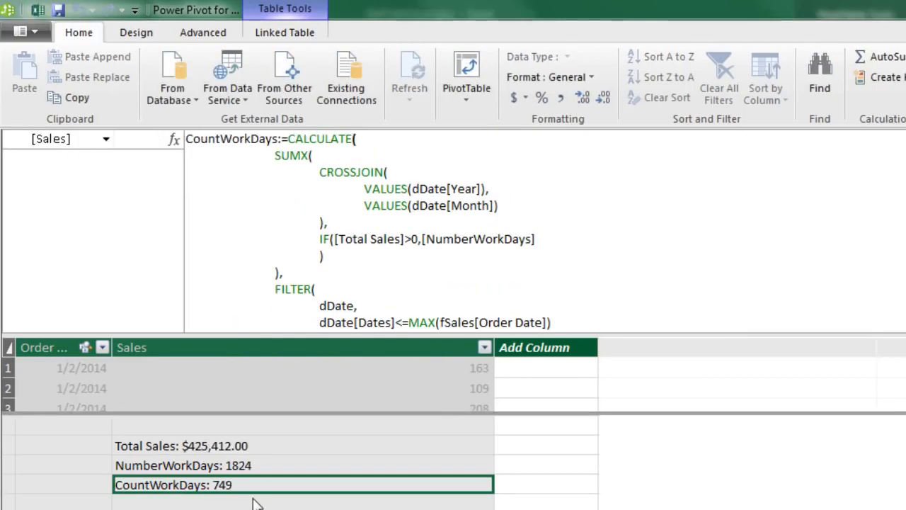
left_click_drag(724, 336, 727, 422)
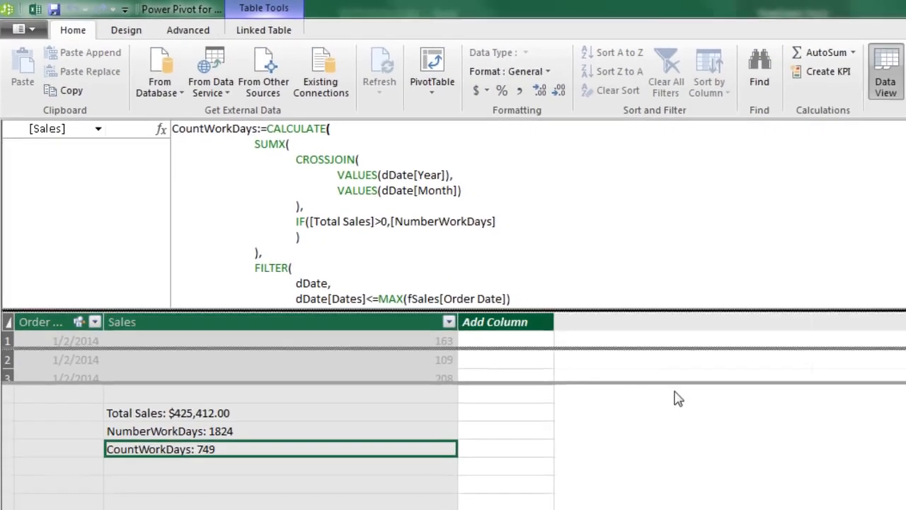
left_click_drag(678, 398, 688, 435)
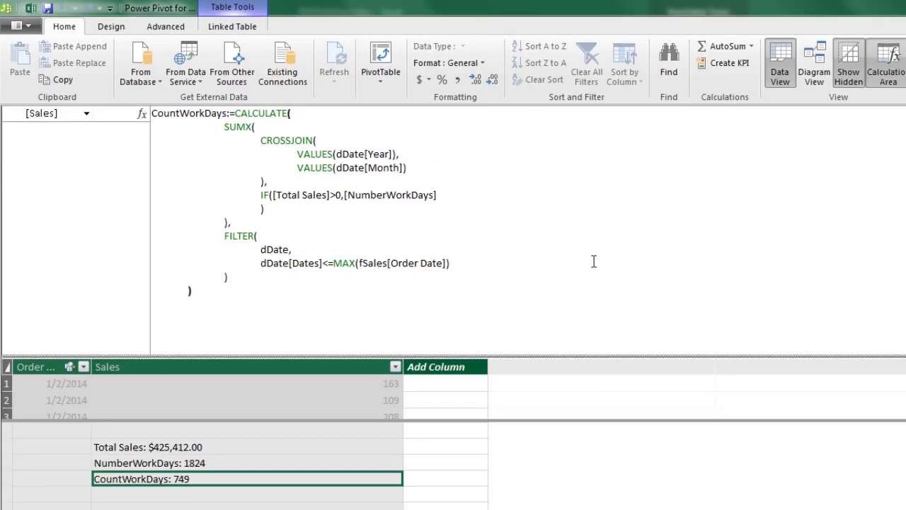
Step: Switch to the Excel PivotTable on the SalesPerWorkingDay sheet and check the working-day counts for November 2016 and the totals
key("alt+Tab")
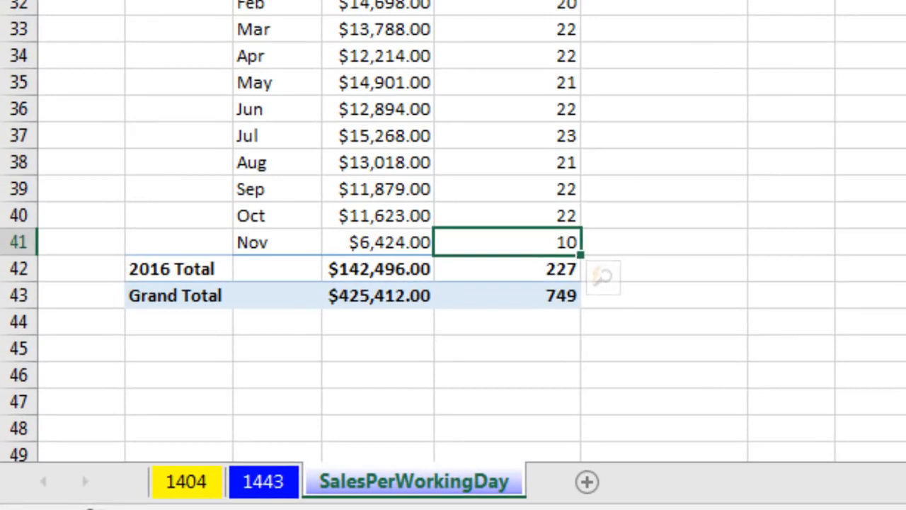
scroll(638, 165, "up", 1)
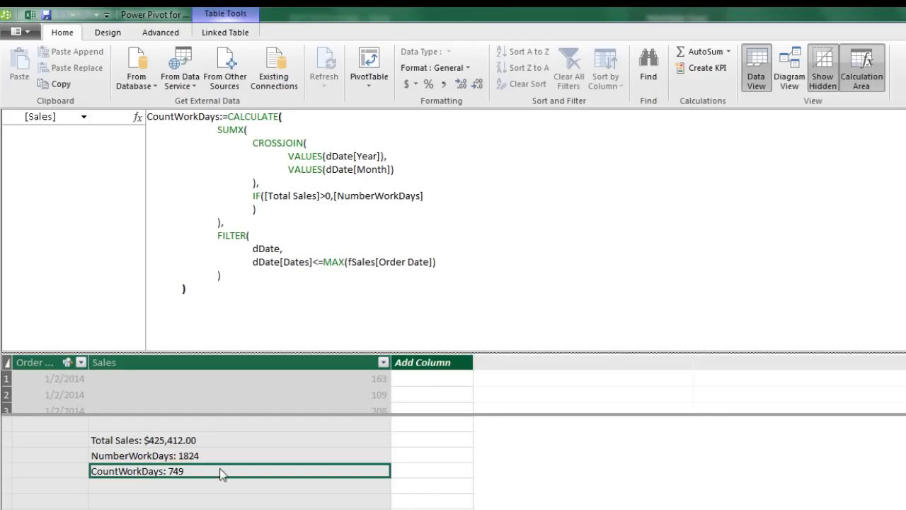
Step: Start a measure in the empty cell below CountWorkDays as SalesPerWorkDay:=DIVIDE( with [Total Sales] as the numerator
left_click(202, 487)
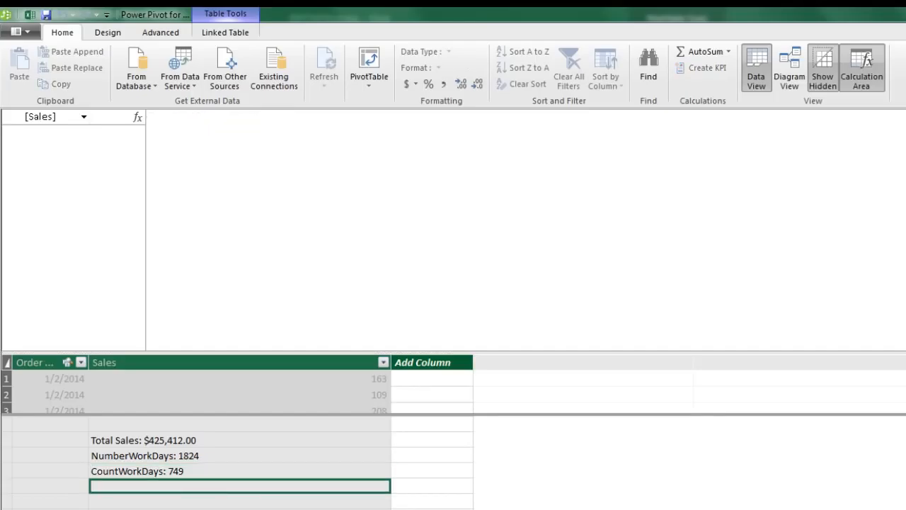
type("SalesPerWorkDay")
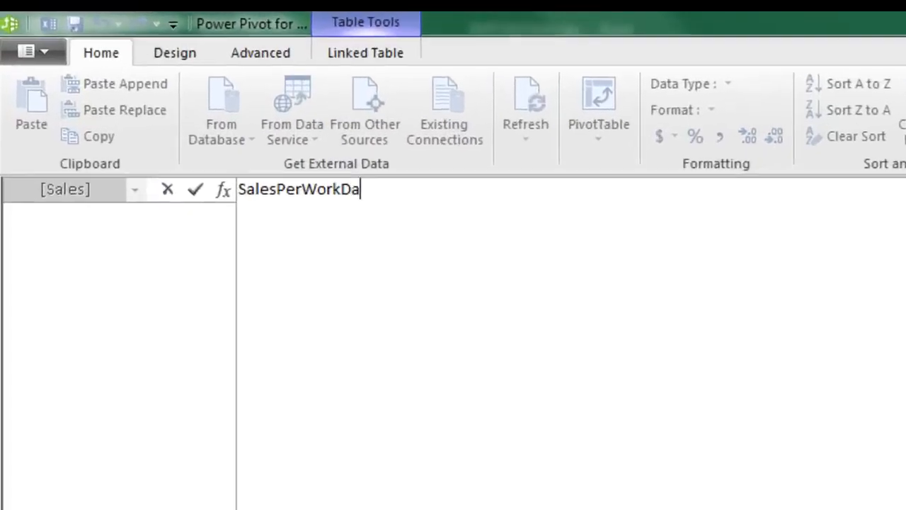
type(":=")
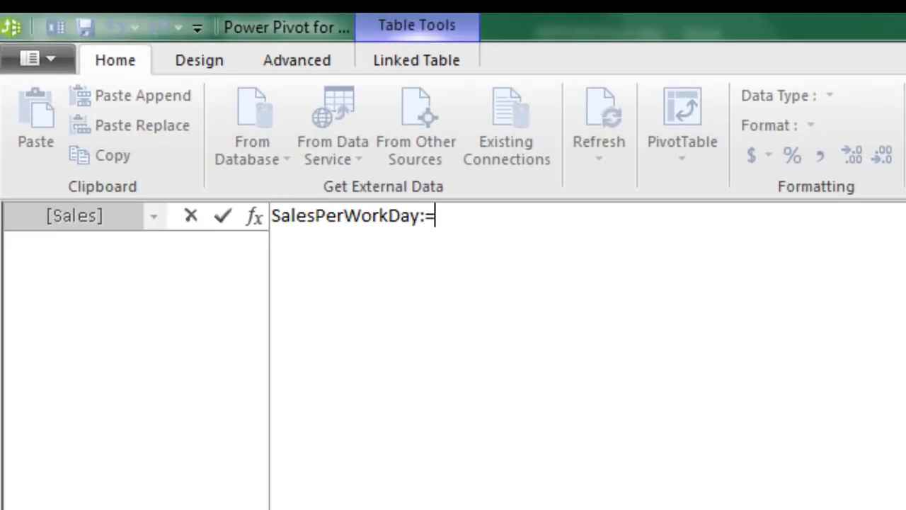
type("div")
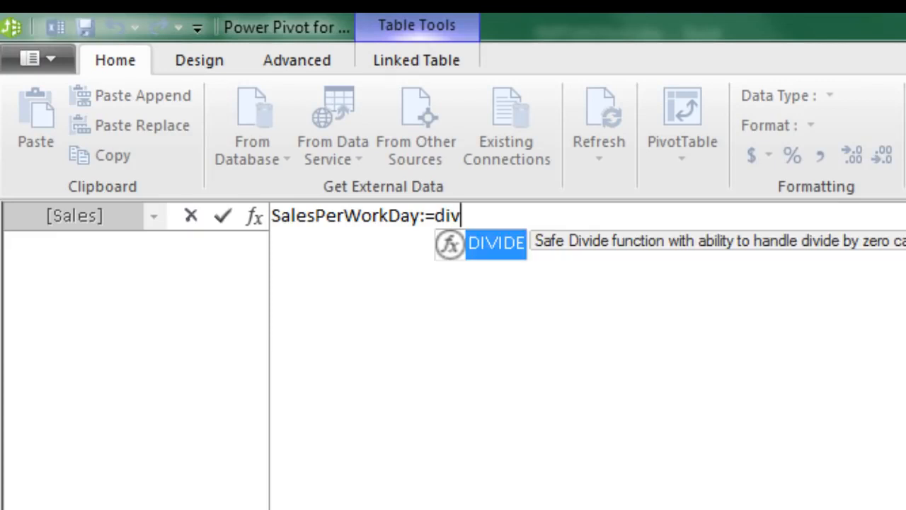
key("Tab")
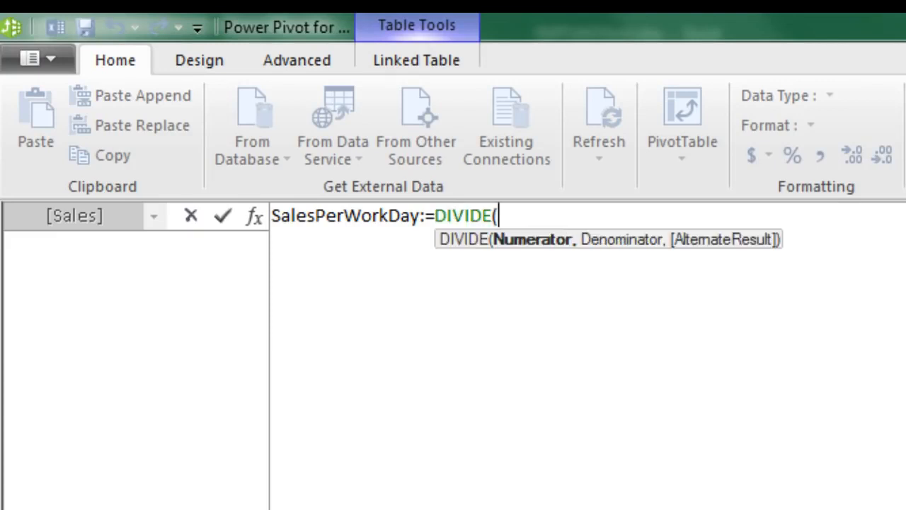
type("[")
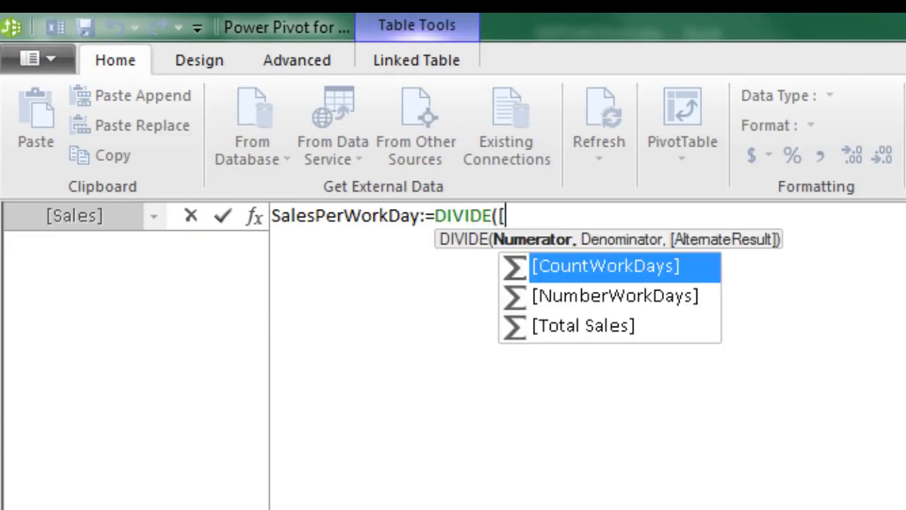
key("Down")
key("Down")
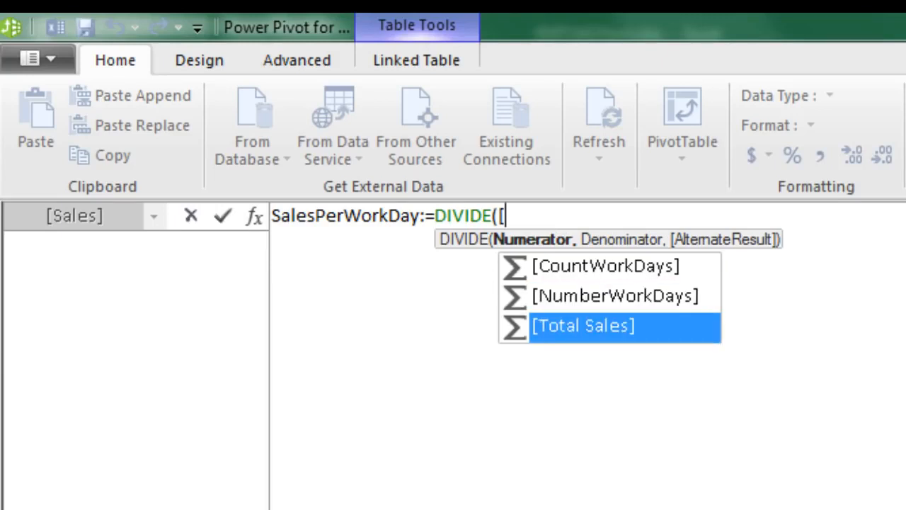
key("Tab")
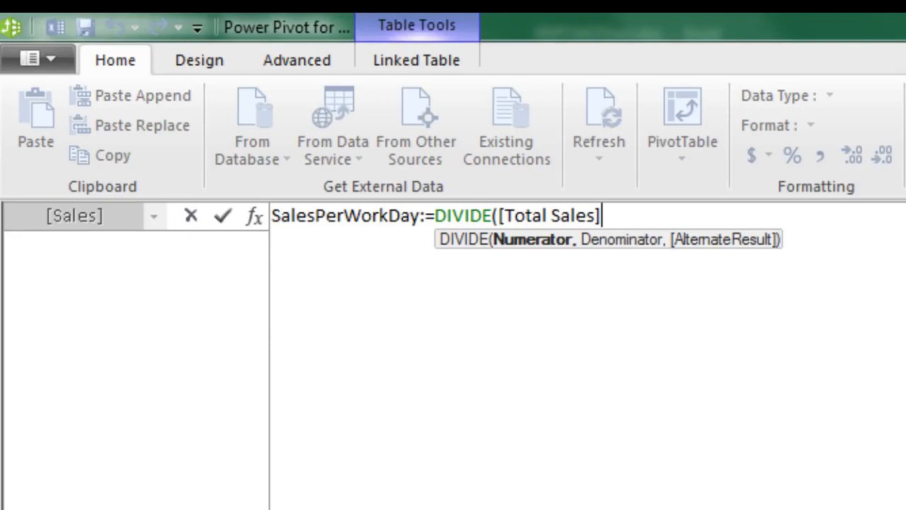
Step: Add [CountWorkDays] as DIVIDE's denominator, close the parenthesis and enter the SalesPerWorkDay measure
type(",")
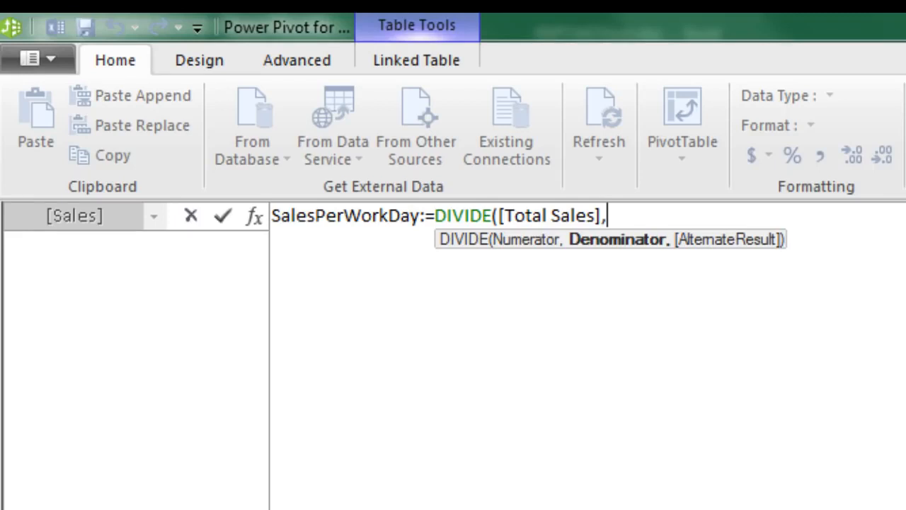
type("[")
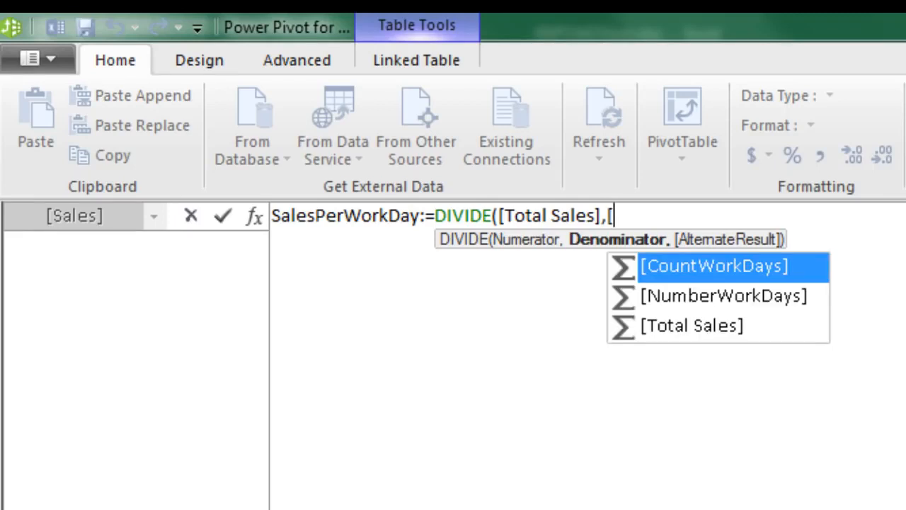
key("Tab")
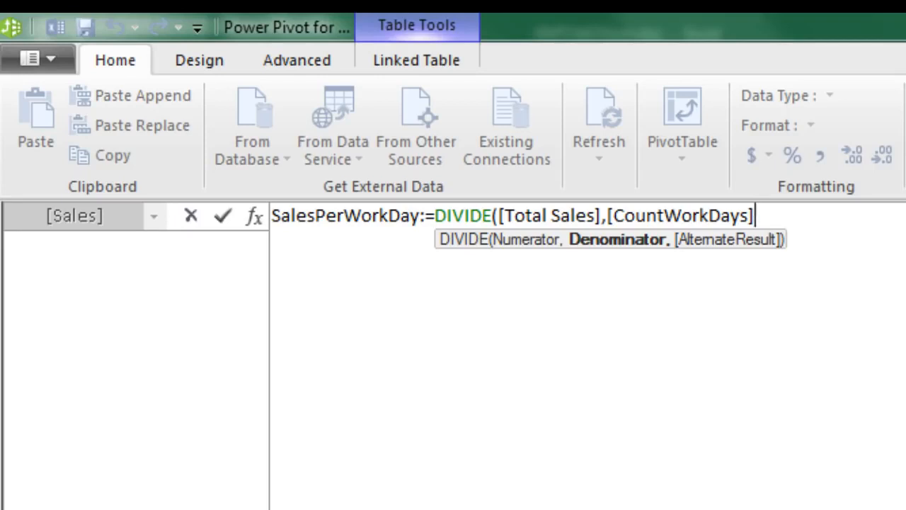
type(")")
key("Return")
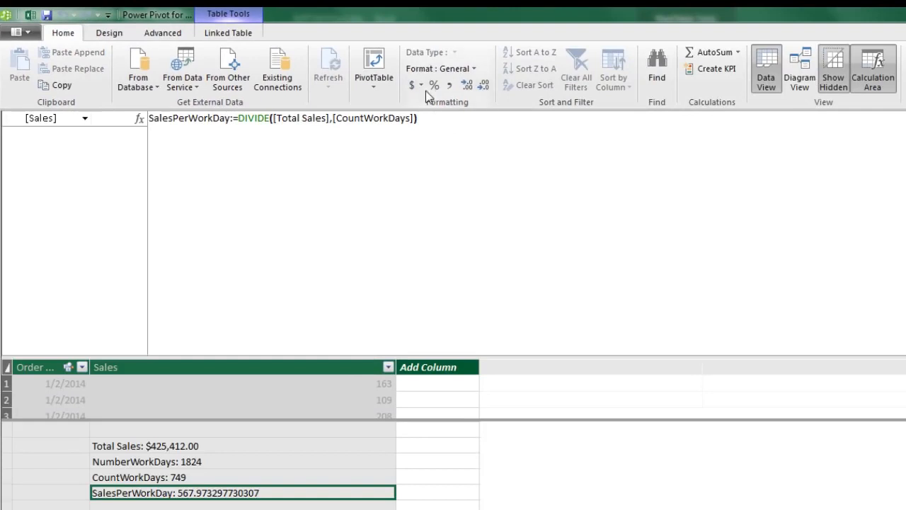
Step: Format the SalesPerWorkDay measure as English (United States) currency and add it to the values of the SalesPerWorkingDay sheet's PivotTable
left_click(422, 87)
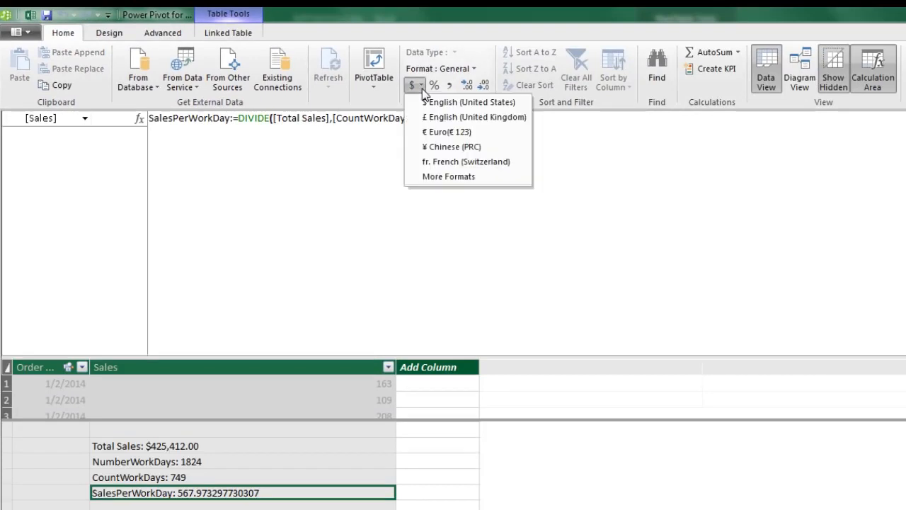
left_click(445, 105)
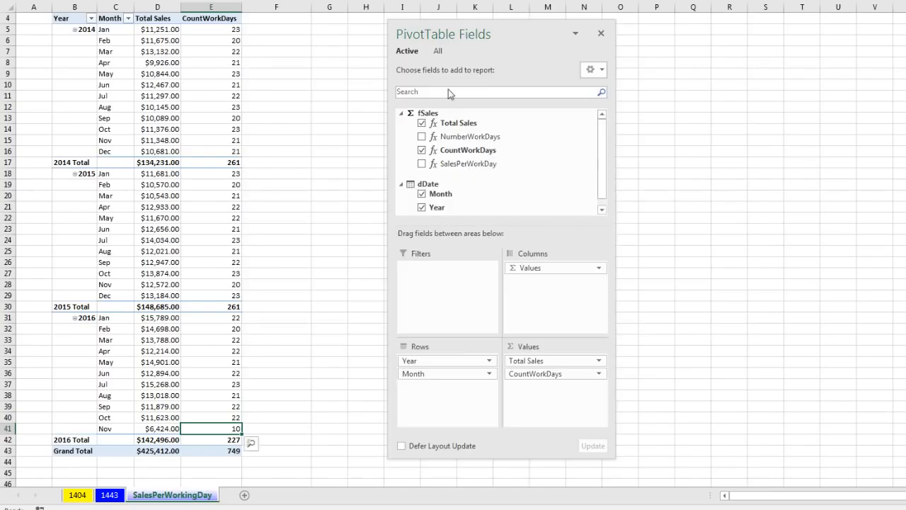
left_click_drag(454, 170, 534, 406)
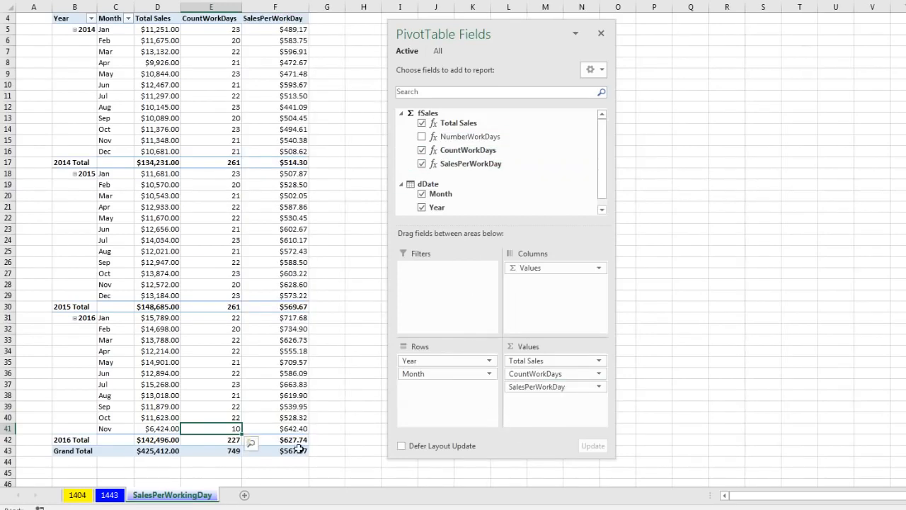
left_click_drag(503, 36, 554, 38)
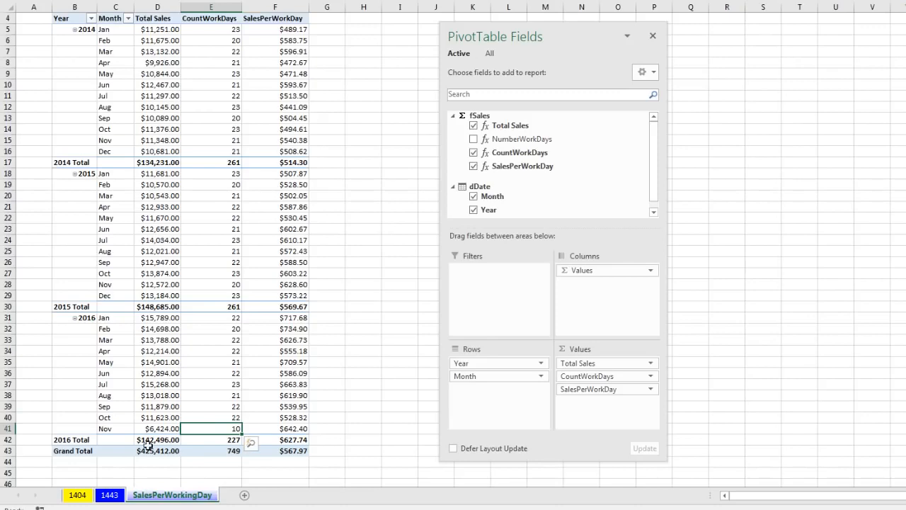
Step: On the 1404 sheet, try shifting the report's December 2016 and total rows down one row, and undo the shift
left_click(77, 495)
scroll(499, 229, "down", 6)
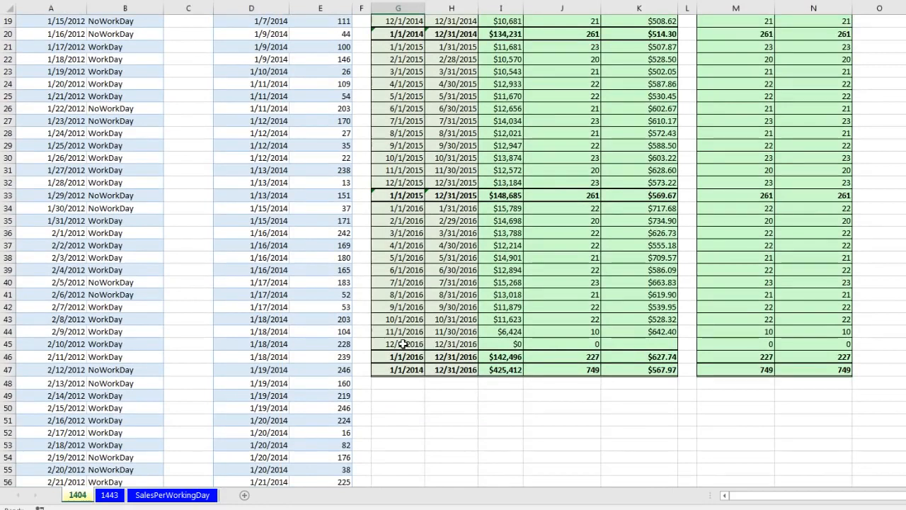
mouse_move(399, 344)
left_mouse_down()
mouse_move(611, 362)
mouse_move(633, 391)
left_mouse_up()
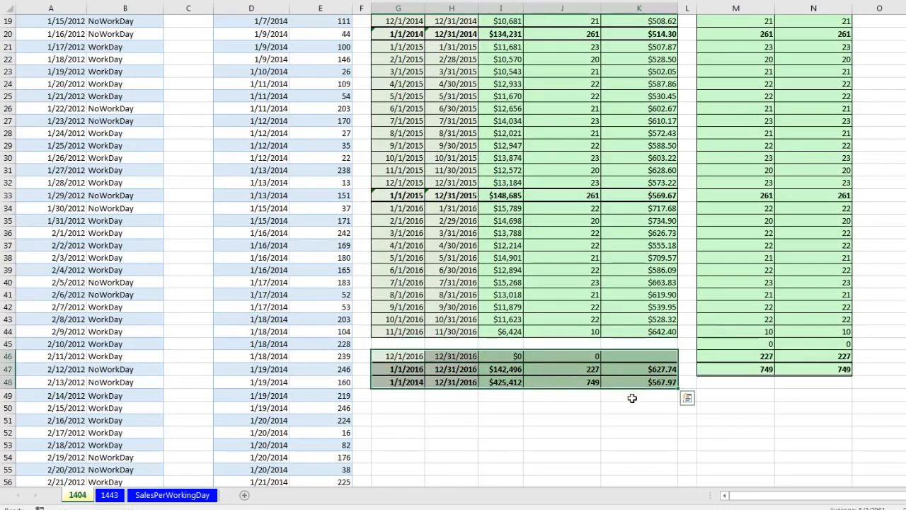
key("ctrl+z")
scroll(602, 366, "up", 6)
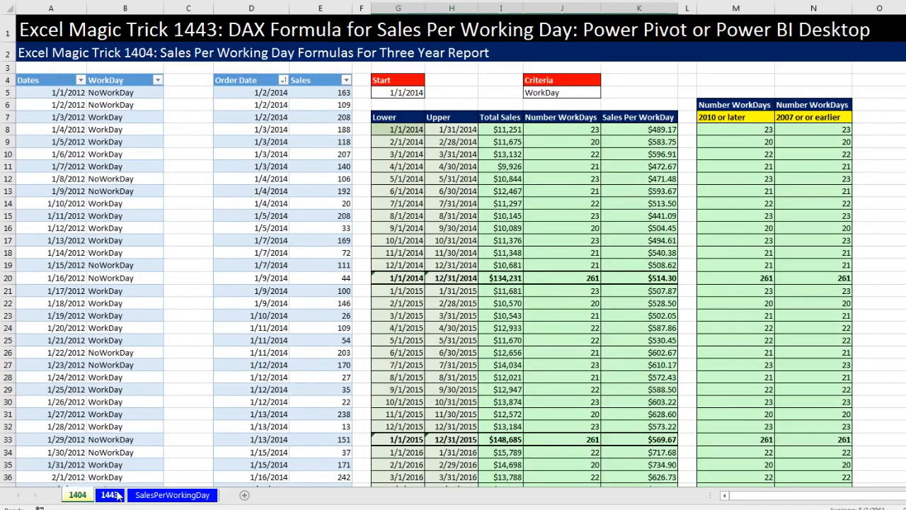
Step: Return to the 1443 sheet and view the start of its data and working-day calculation notes
left_click(110, 495)
scroll(719, 262, "up", 2)
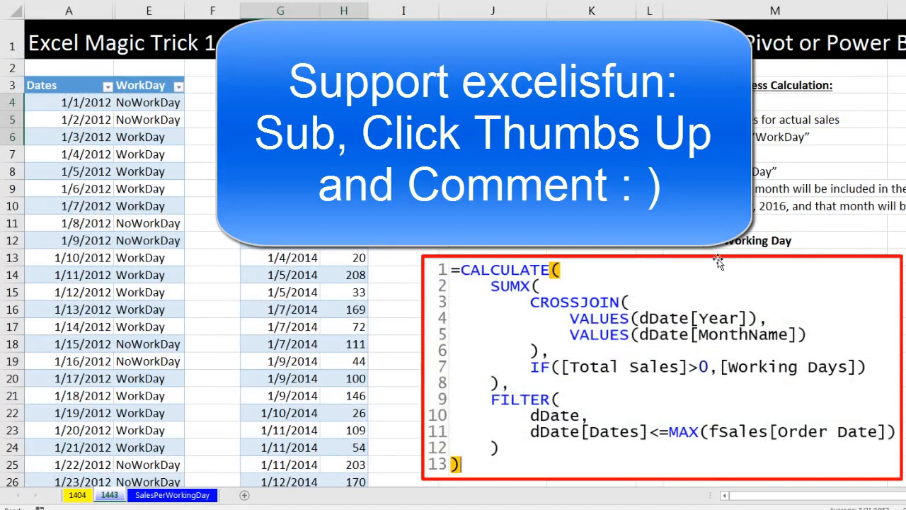